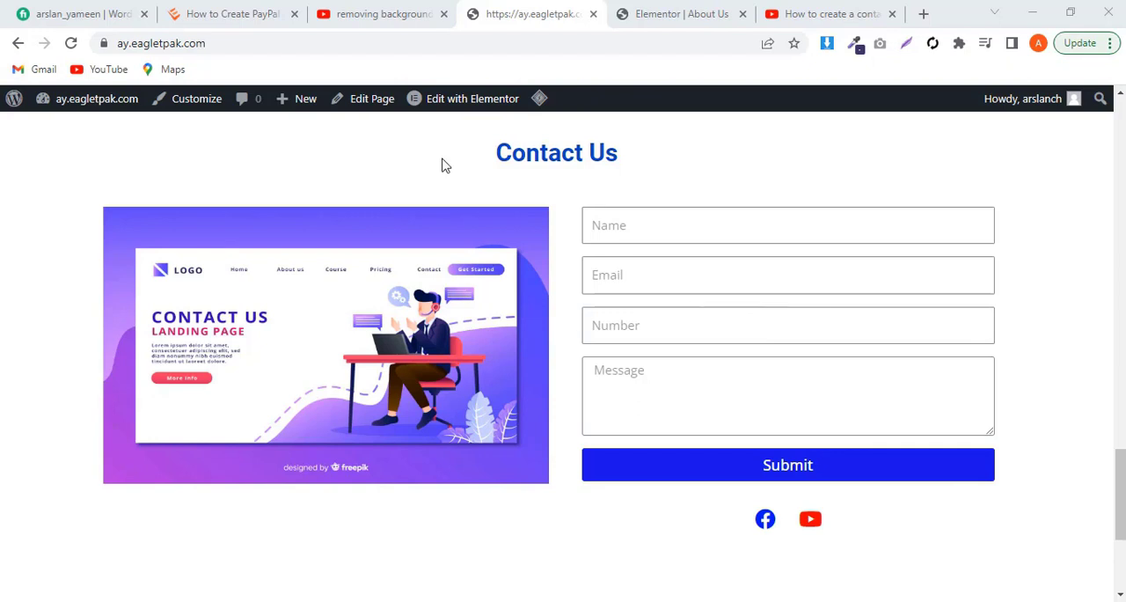
Step: Switch to the About Us page open in Elementor and add a new two-column section below the skills section
click(694, 15)
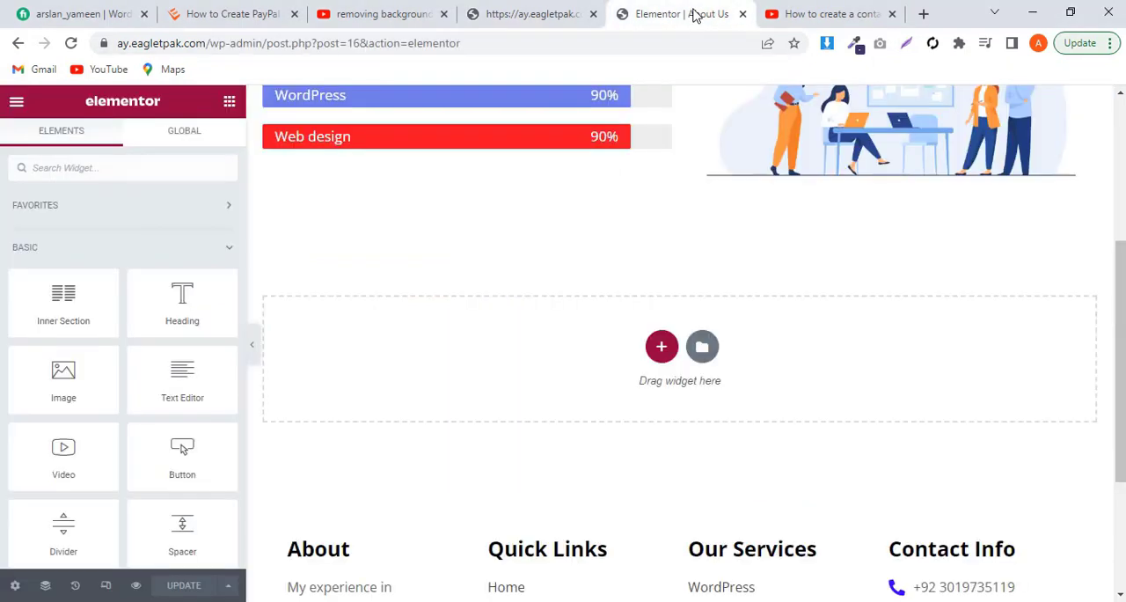
click(662, 346)
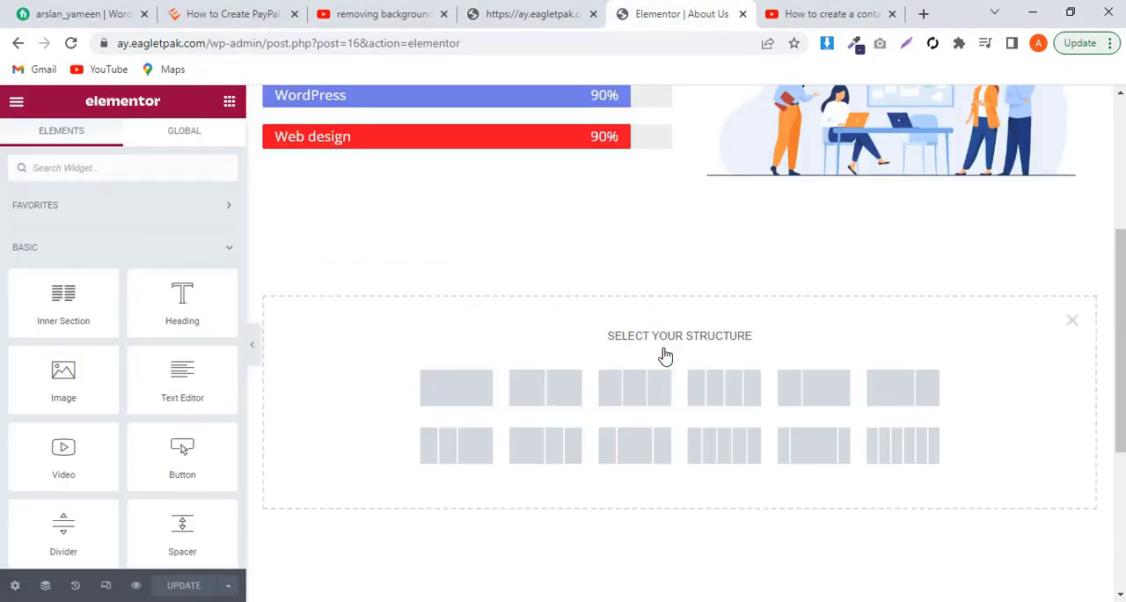
click(554, 390)
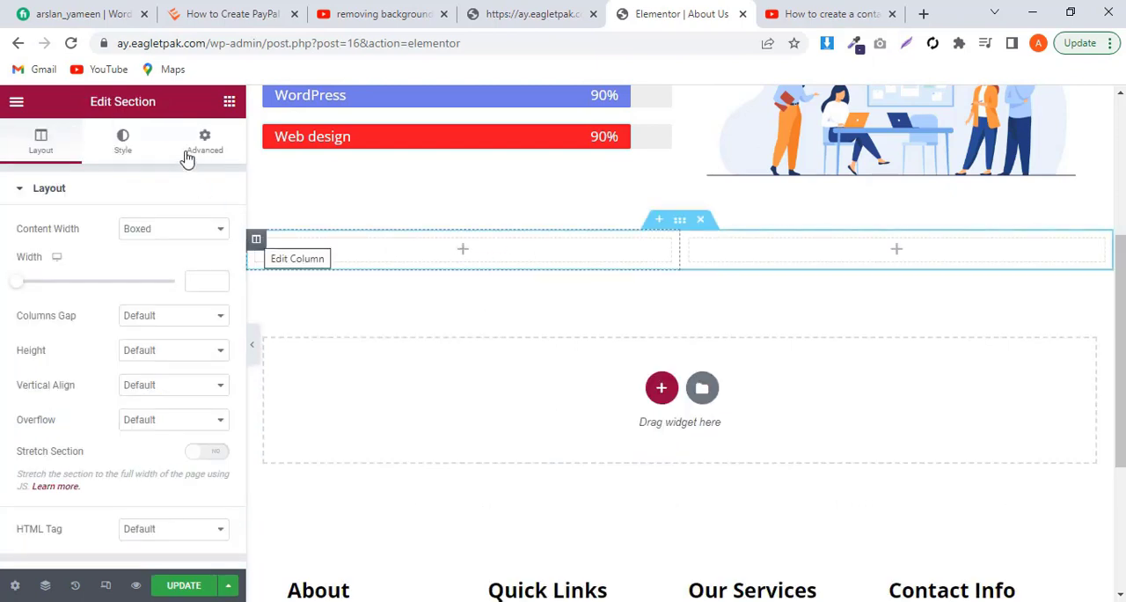
Step: Add an Image widget to the new section's left column and insert the contact us illustration 2766553-scaled.jpg from the media library
click(229, 101)
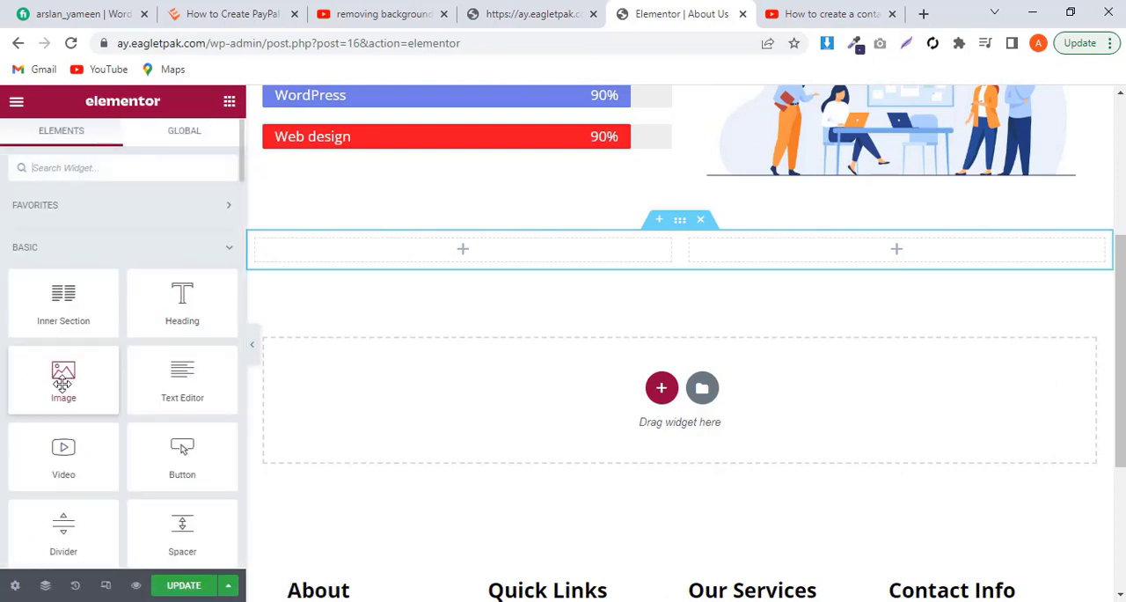
drag(62, 382, 416, 253)
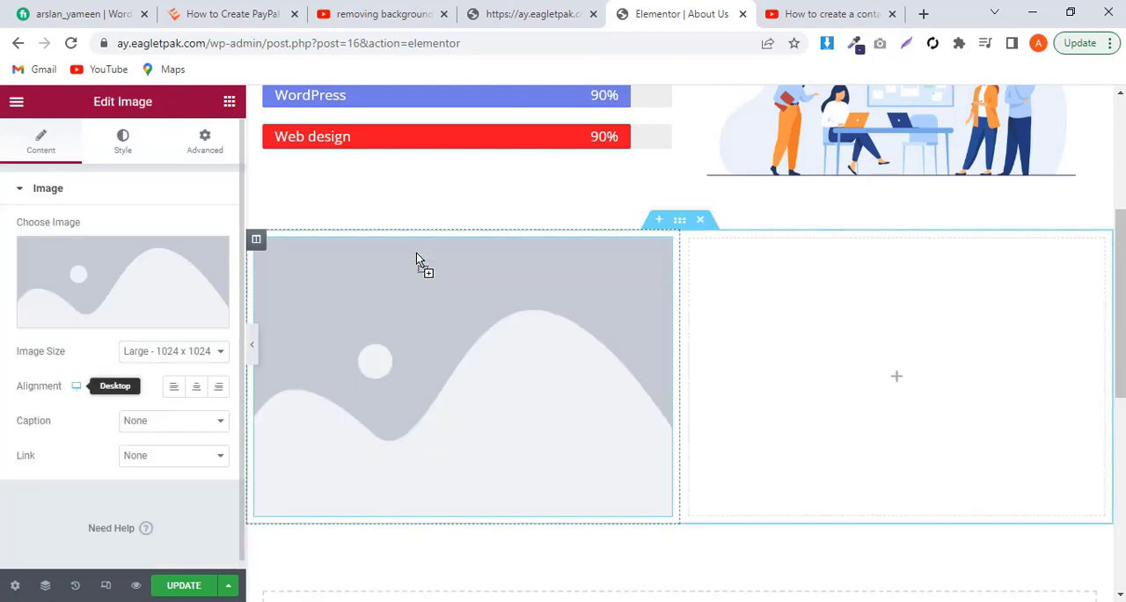
click(137, 282)
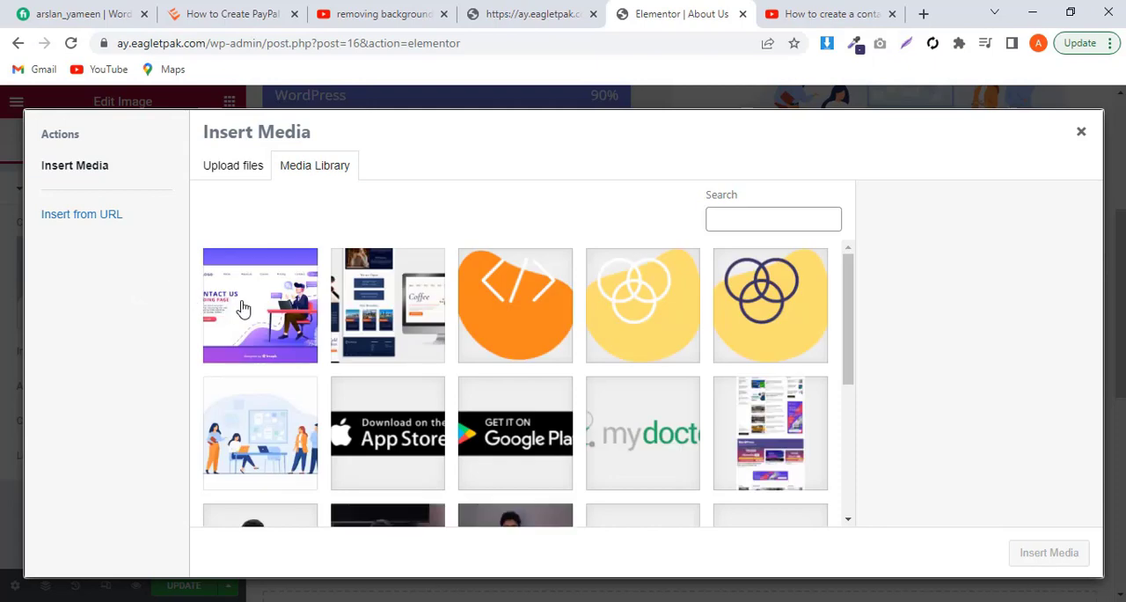
click(244, 308)
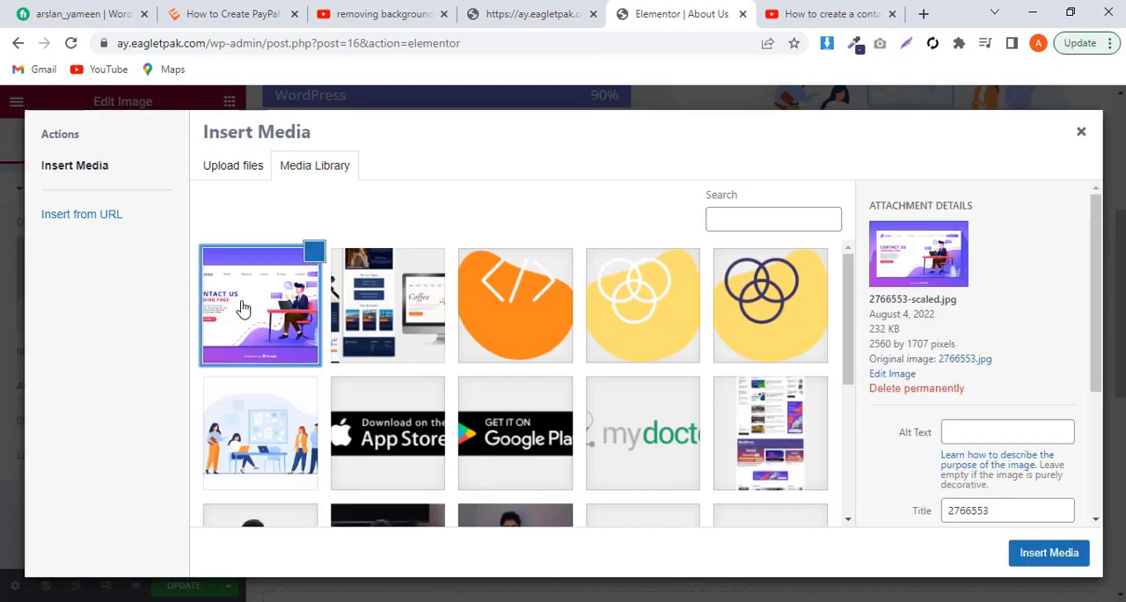
click(1049, 553)
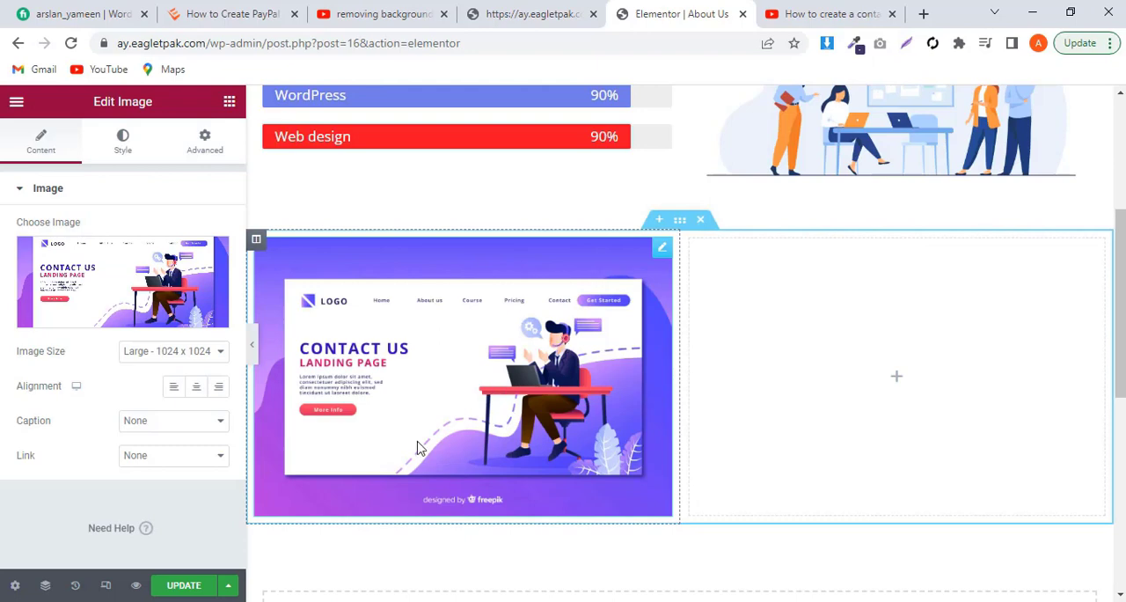
Step: Add a Form widget to the section's empty right column and hide its field labels
click(230, 104)
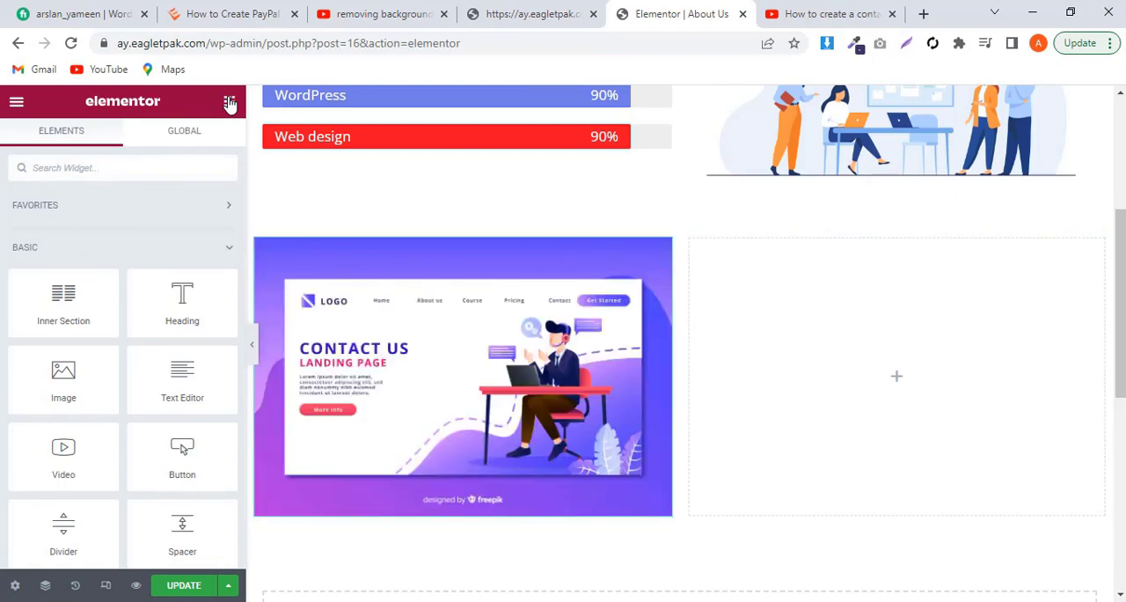
click(95, 168)
text(form)
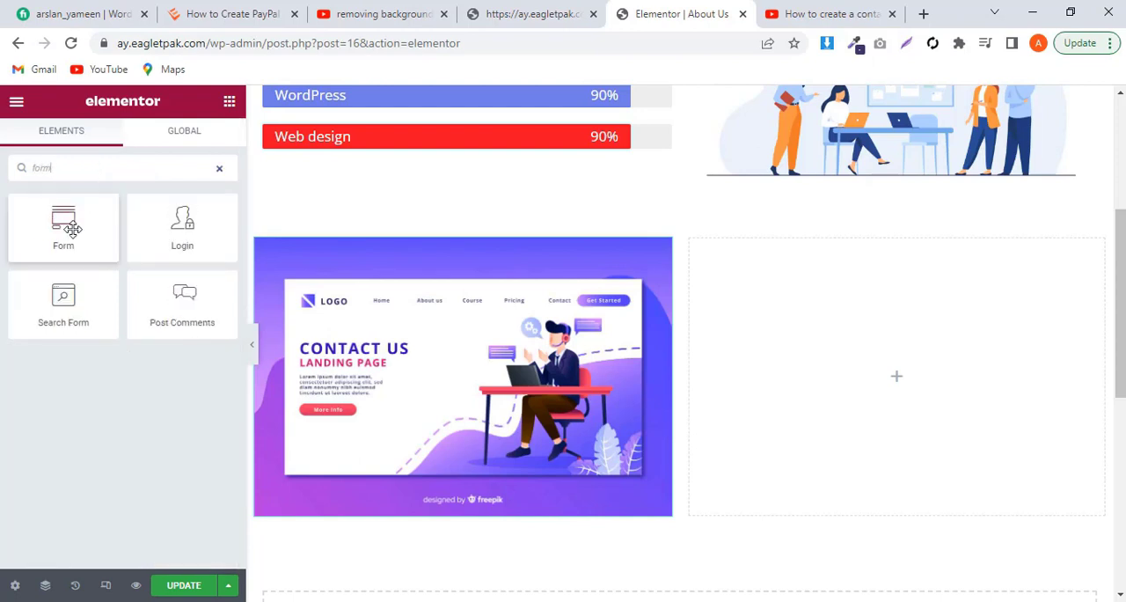
drag(72, 229, 842, 380)
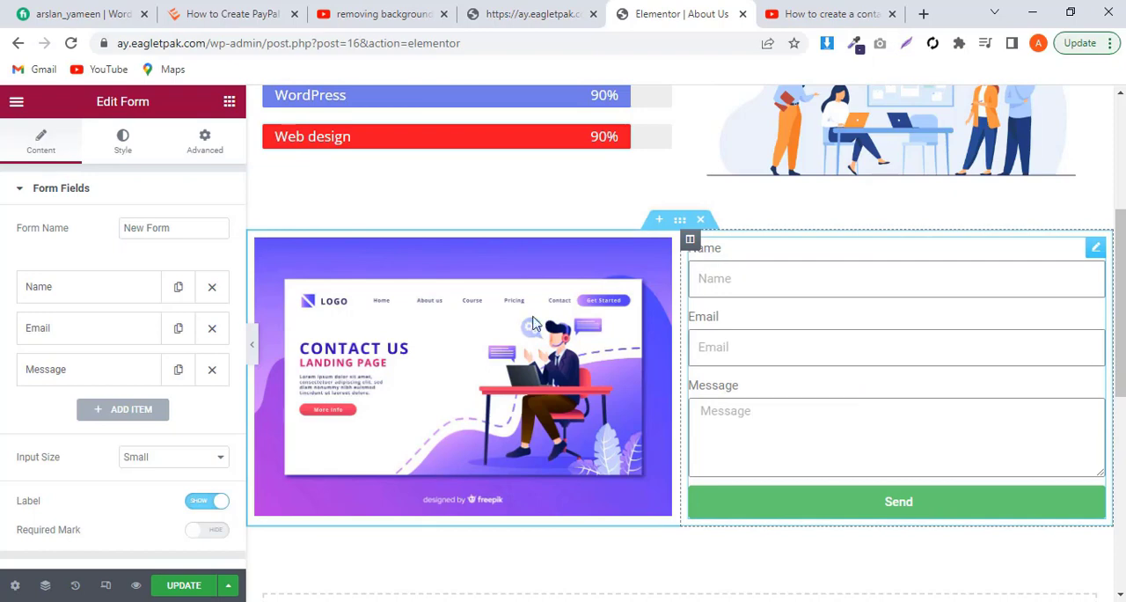
click(217, 504)
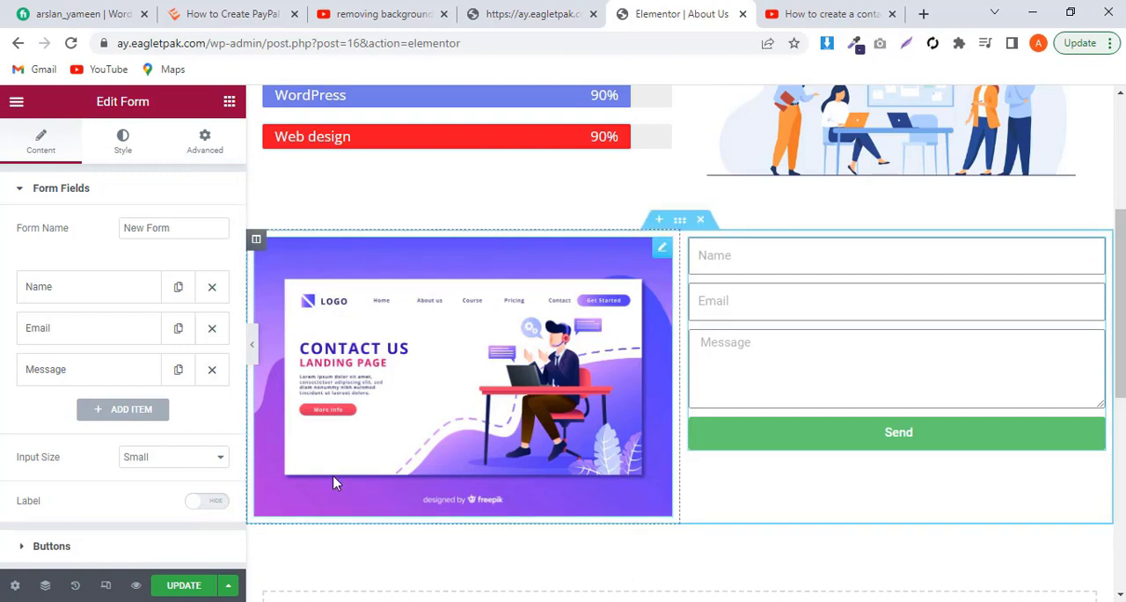
Step: Duplicate the form's Email field and set the copy's type to Number
click(178, 329)
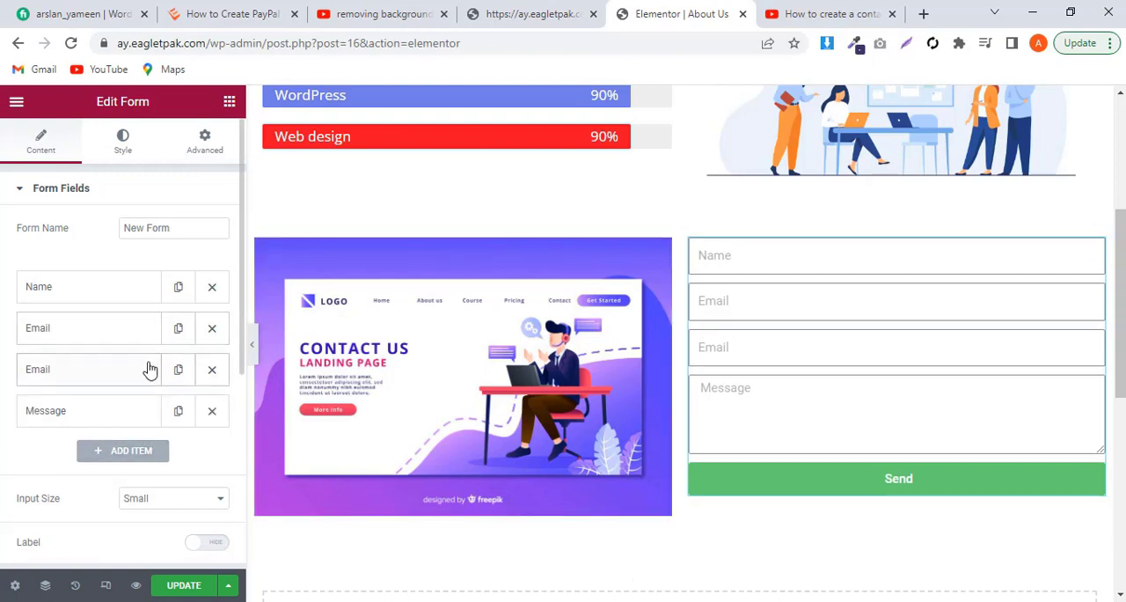
click(121, 371)
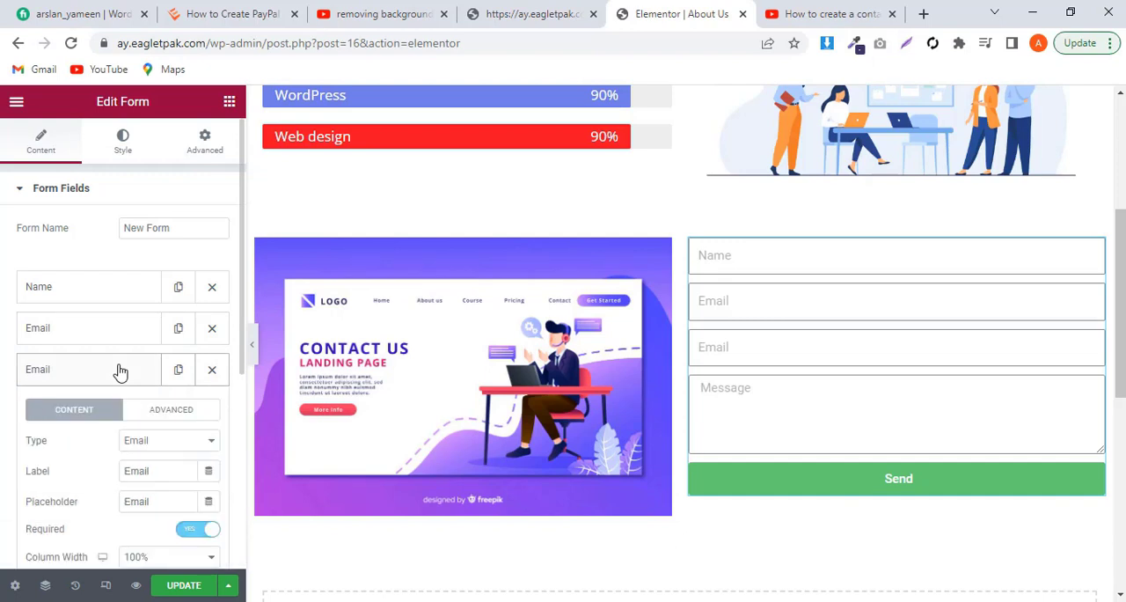
click(159, 447)
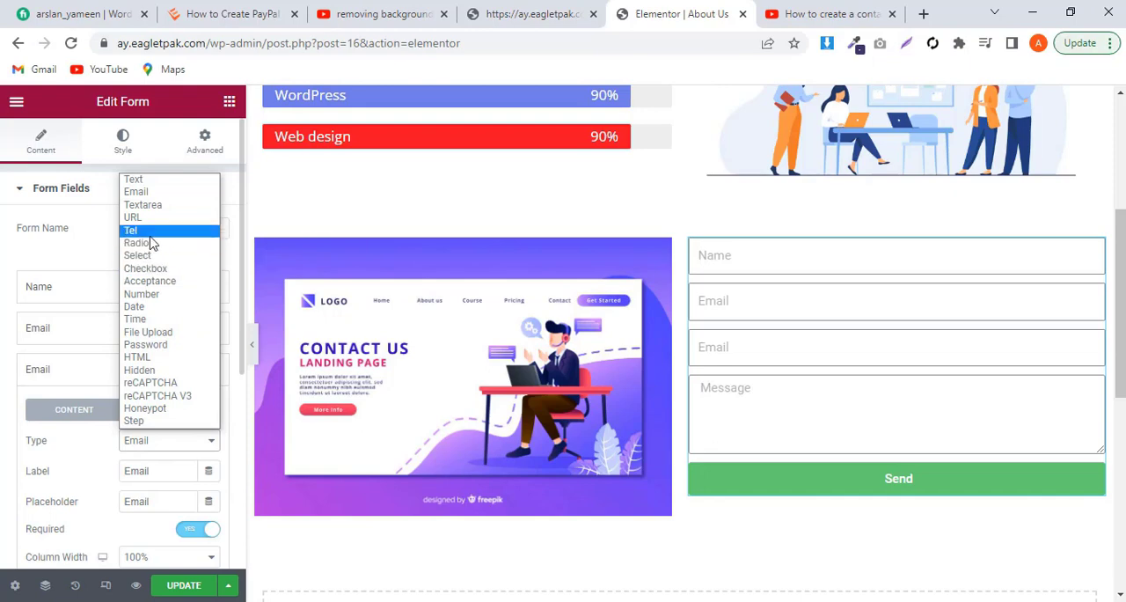
click(151, 294)
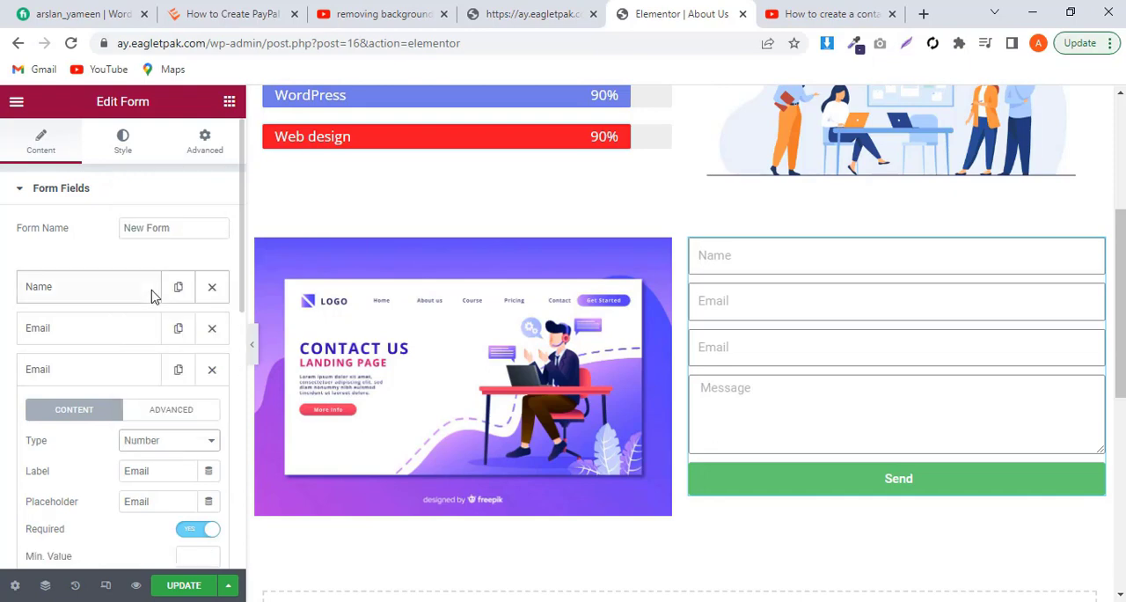
Step: Set the label of the duplicated number field to "Phone"
click(156, 470)
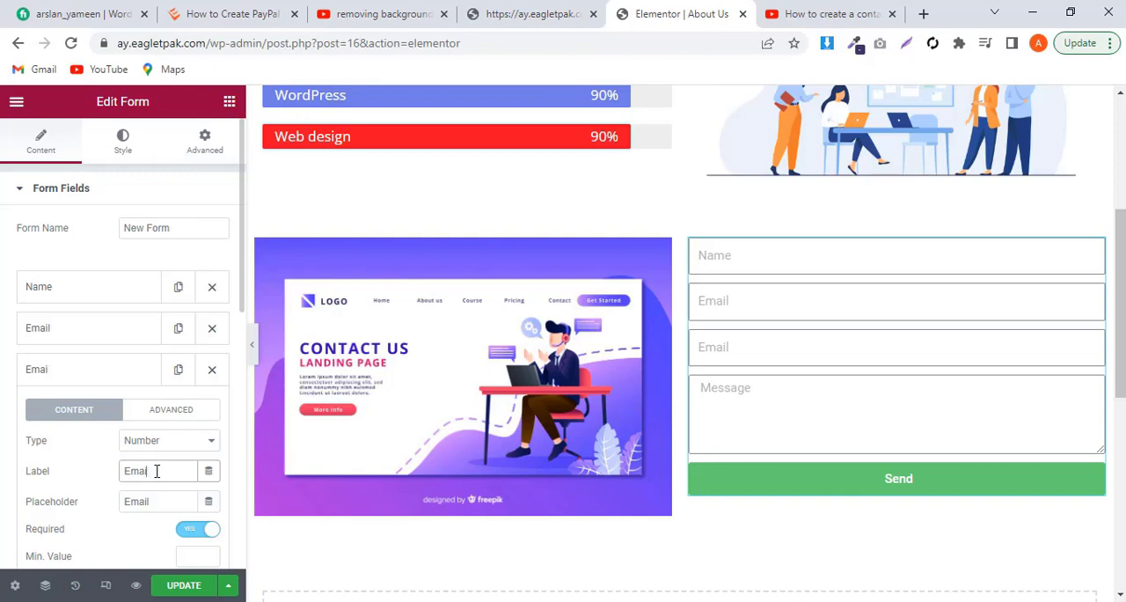
key(BackSpace)
key(BackSpace)
key(BackSpace)
key(BackSpace)
text(Phone)
Step: Set the number field's placeholder to "Phone" and update the page
click(152, 503)
key(BackSpace)
key(BackSpace)
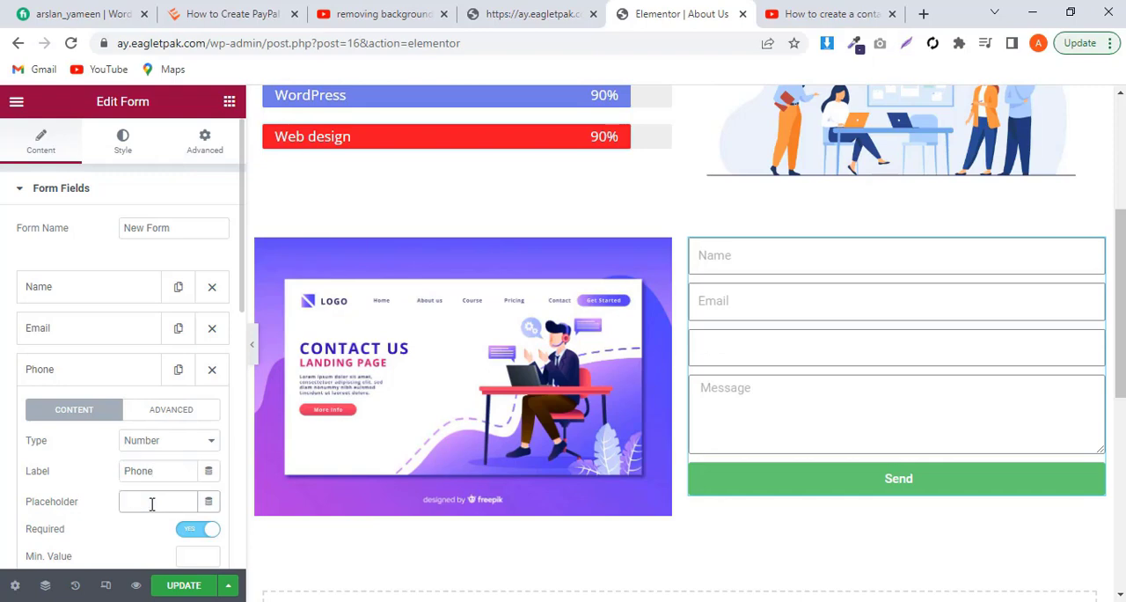
text(Phone)
click(184, 595)
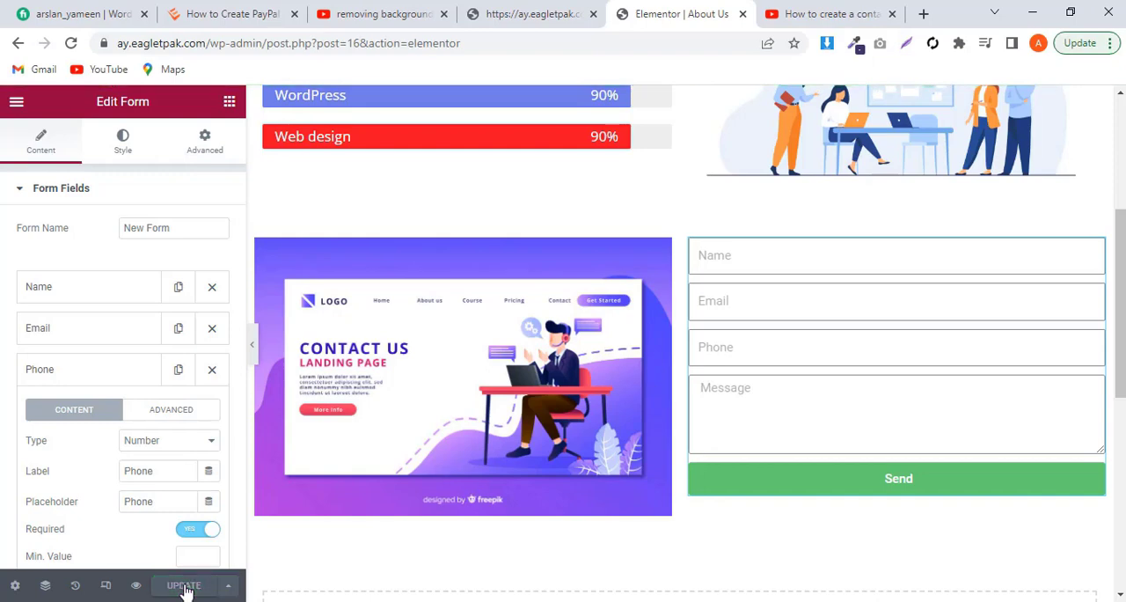
Step: Change the form's submit button text to "Submit" and update the page
scroll(174, 504, down, 5)
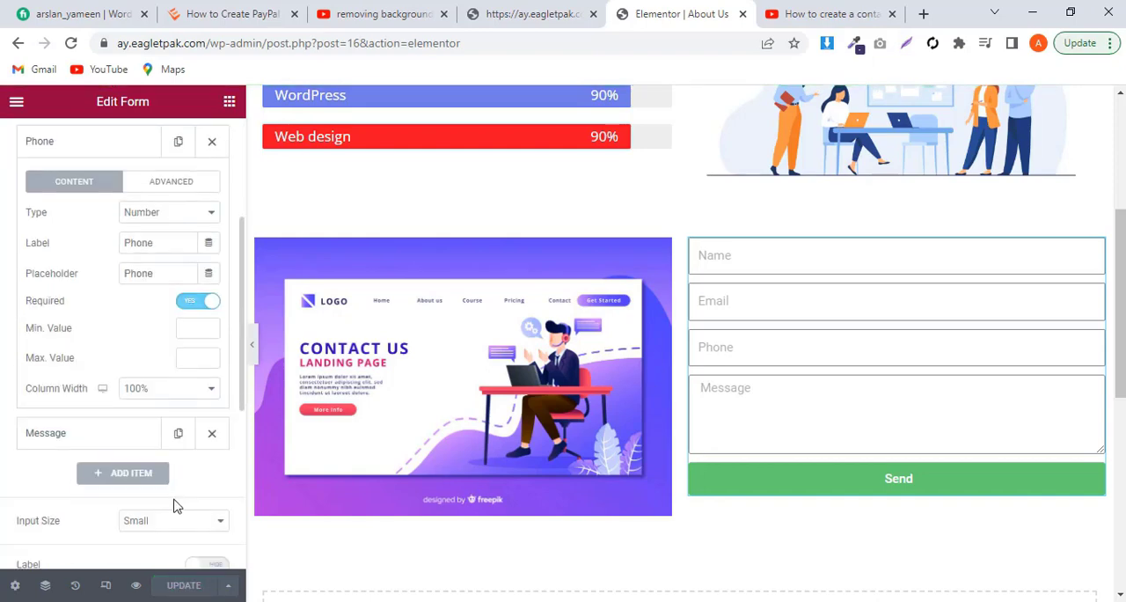
scroll(174, 505, down, 3)
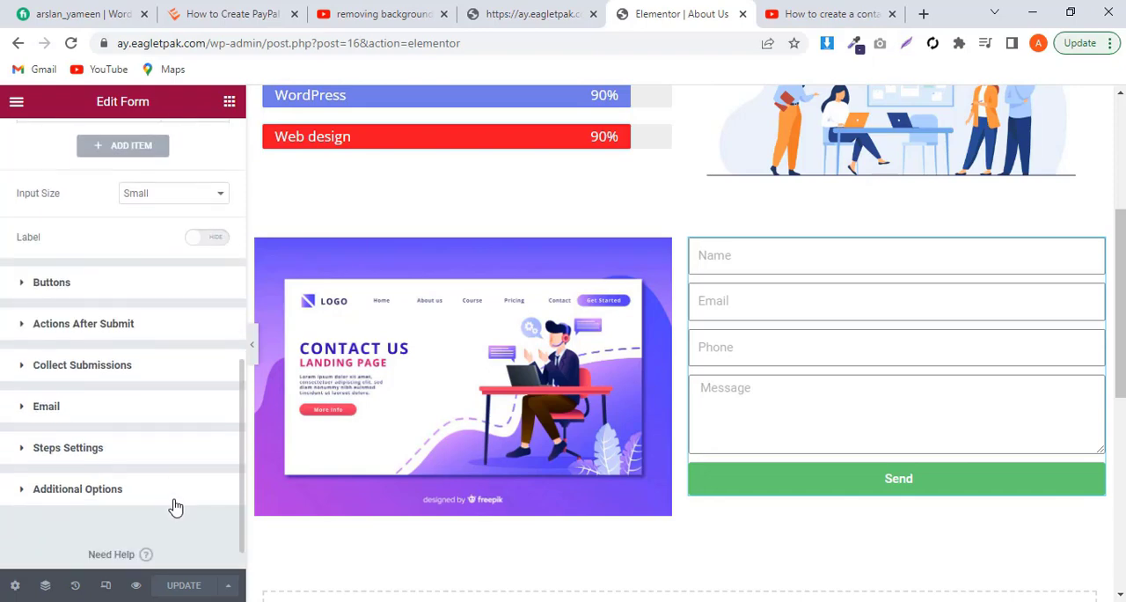
scroll(174, 504, up, 2)
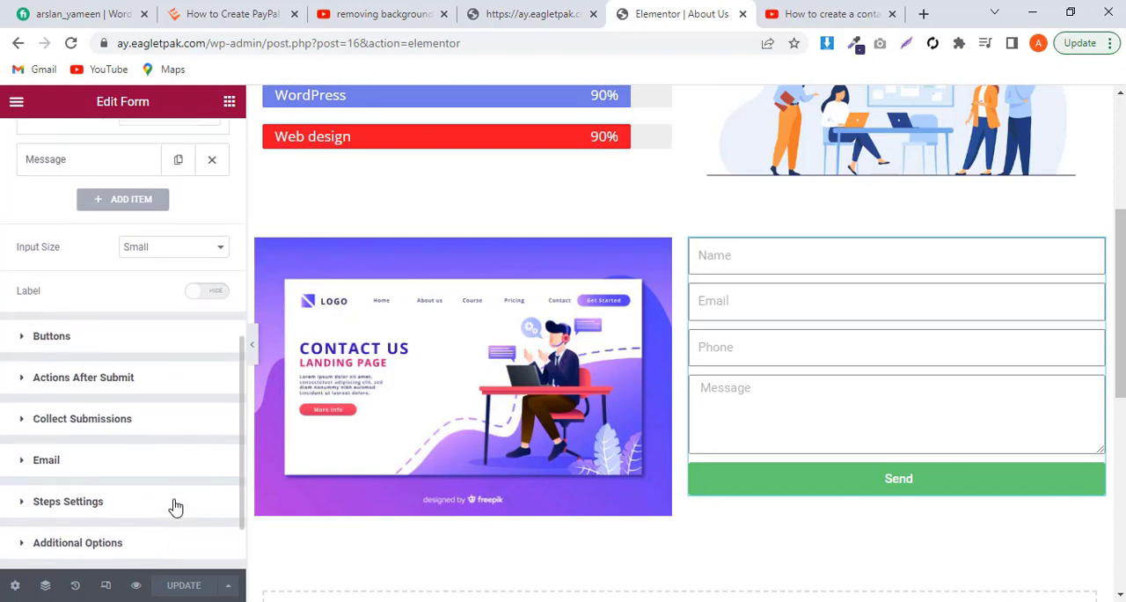
click(138, 343)
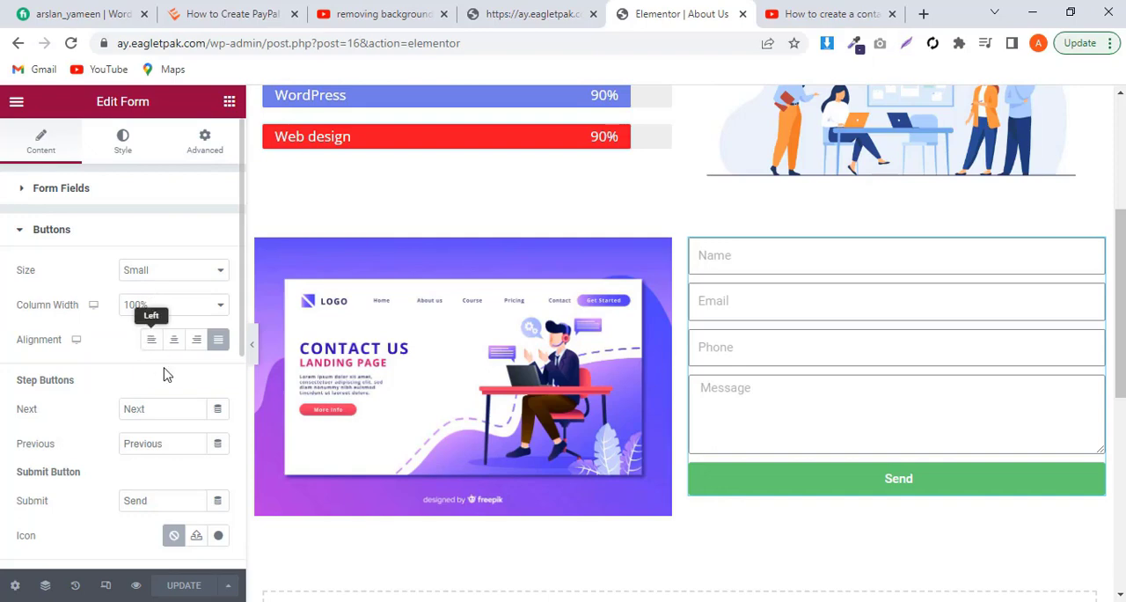
click(152, 501)
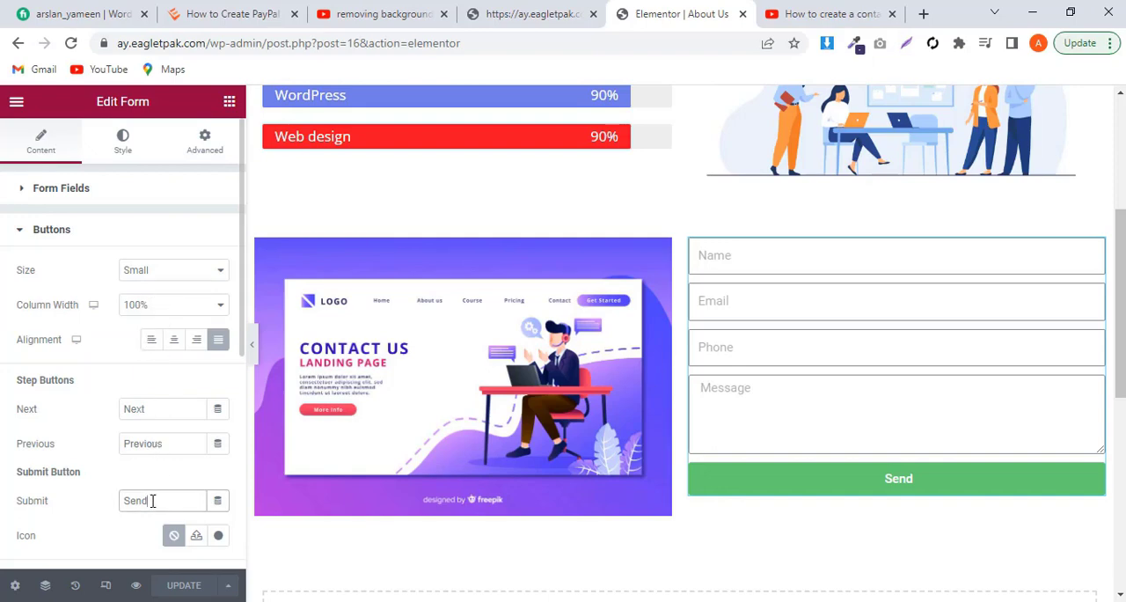
key(BackSpace)
key(BackSpace)
key(BackSpace)
key(BackSpace)
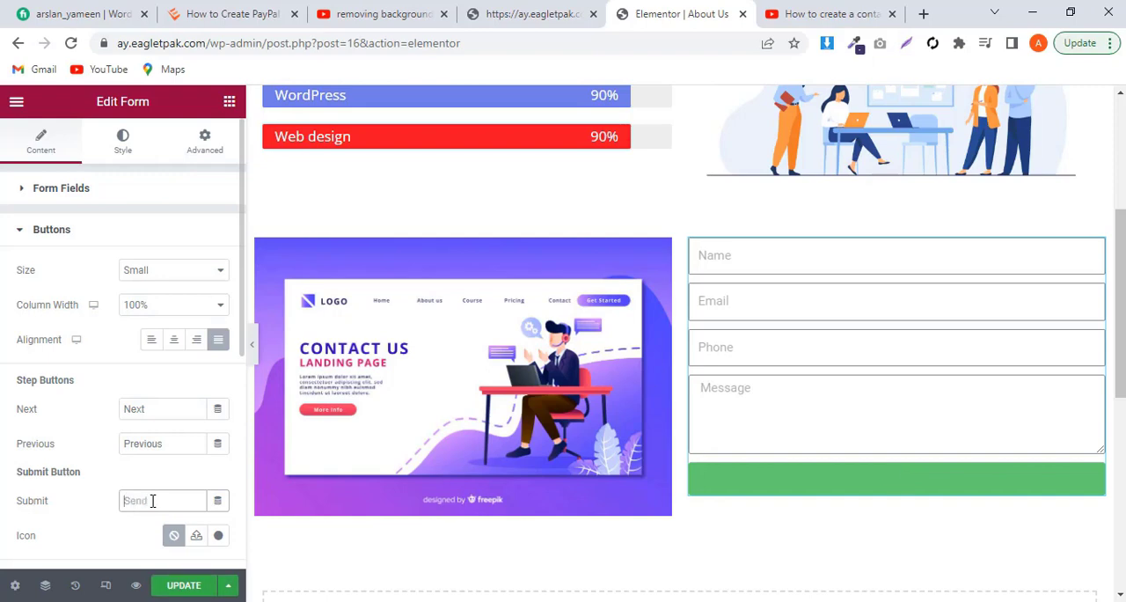
text(Submit)
scroll(129, 535, down, 2)
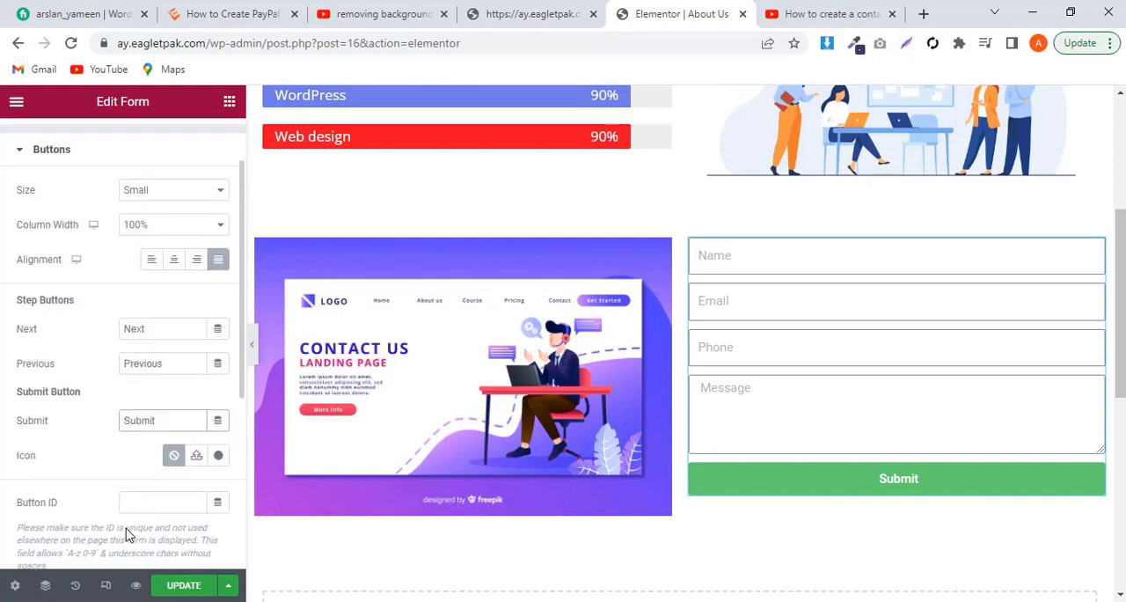
scroll(129, 535, down, 3)
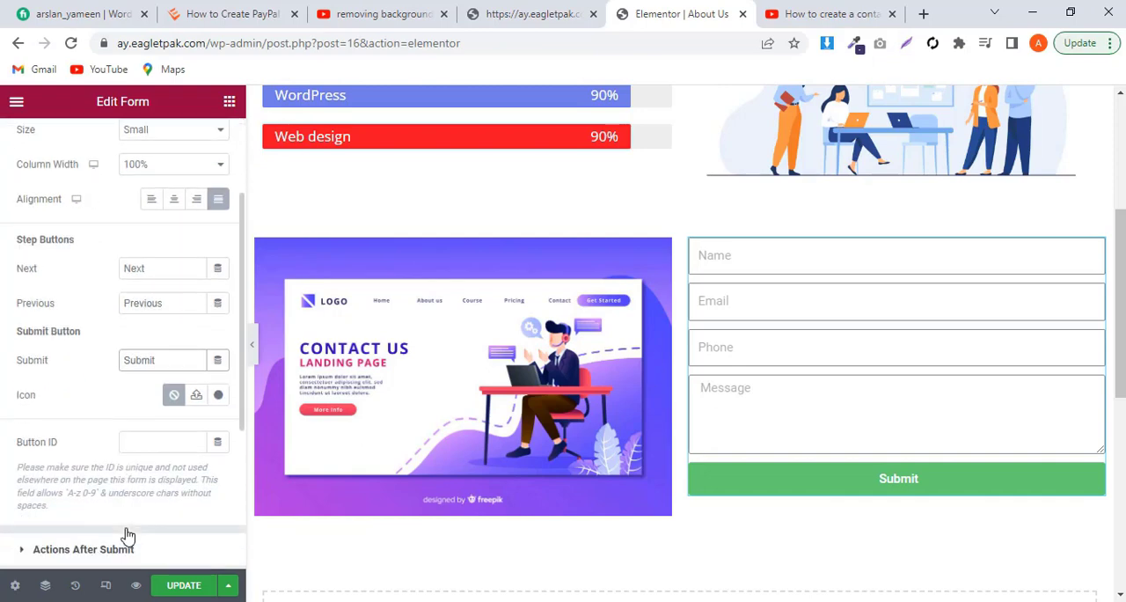
click(184, 587)
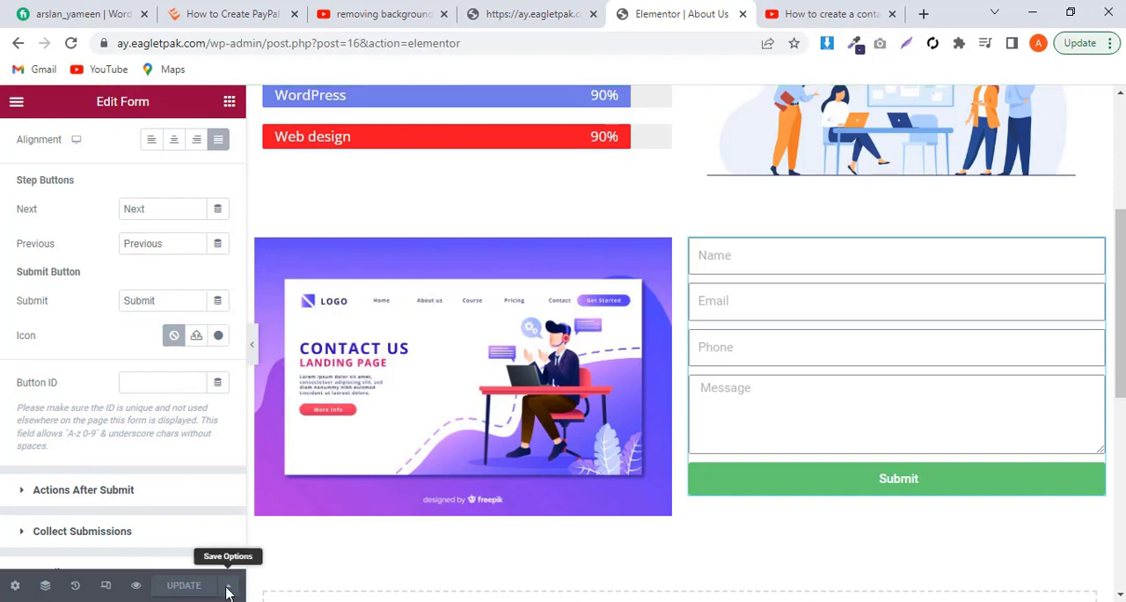
Step: Increase the form's spacing to a columns gap of 14 and a rows gap of 15
scroll(55, 449, up, 5)
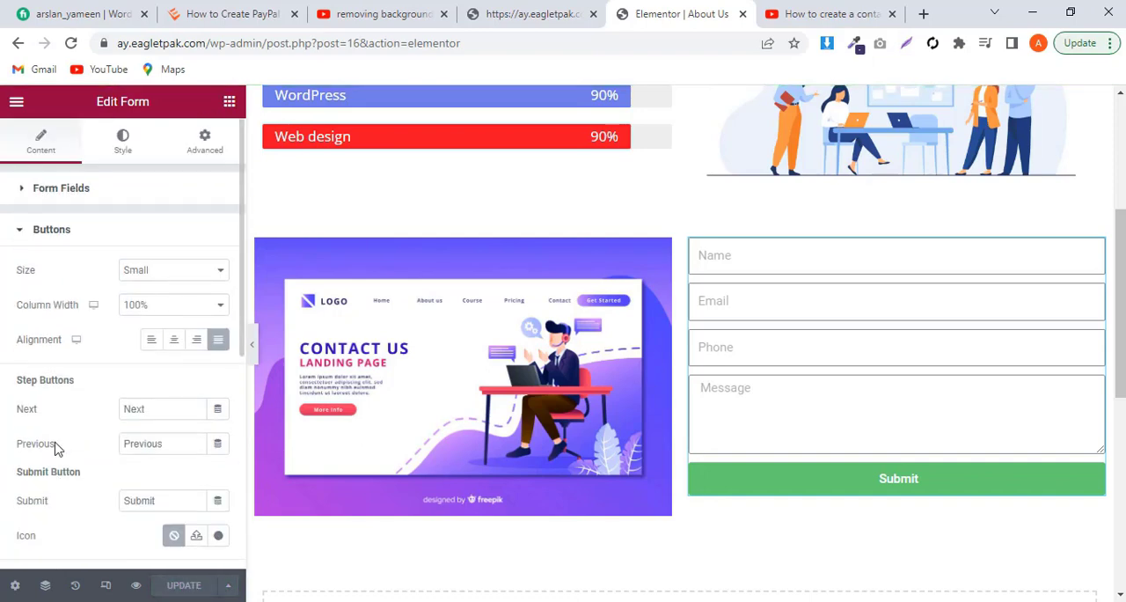
click(124, 145)
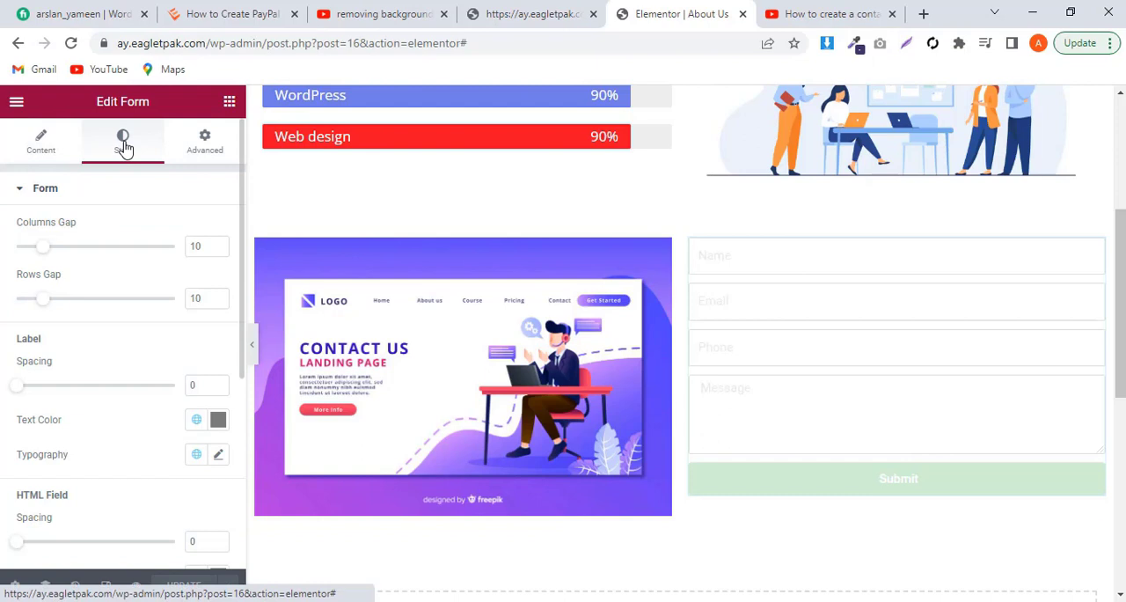
drag(49, 298, 58, 303)
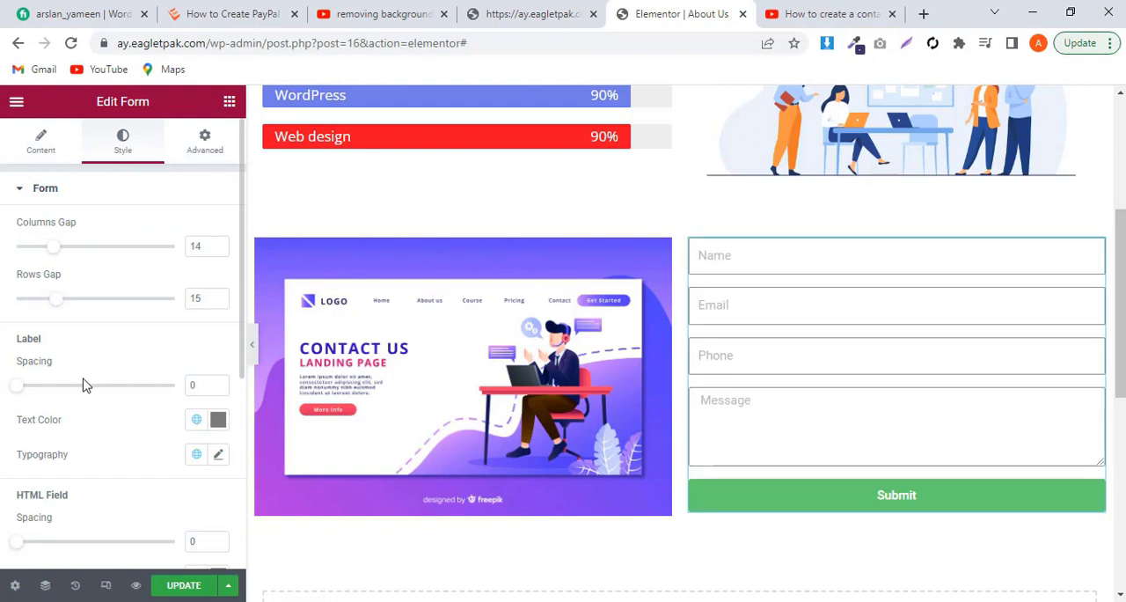
Step: Set the form's HTML Field color to the darker grey #6A6A6A
scroll(83, 384, down, 5)
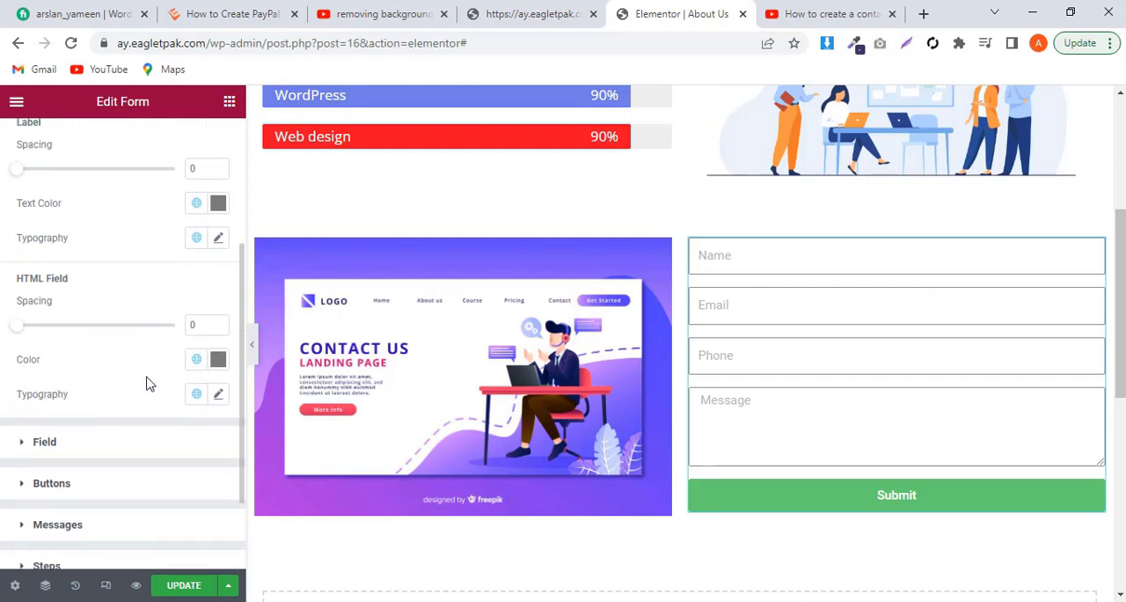
click(219, 361)
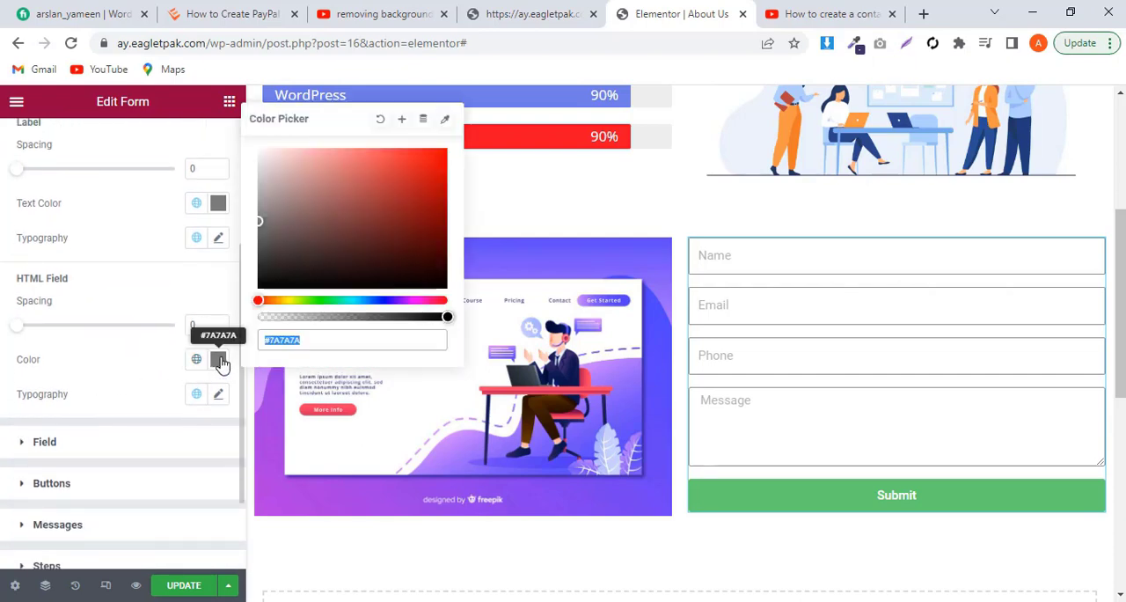
click(260, 220)
drag(261, 208, 250, 232)
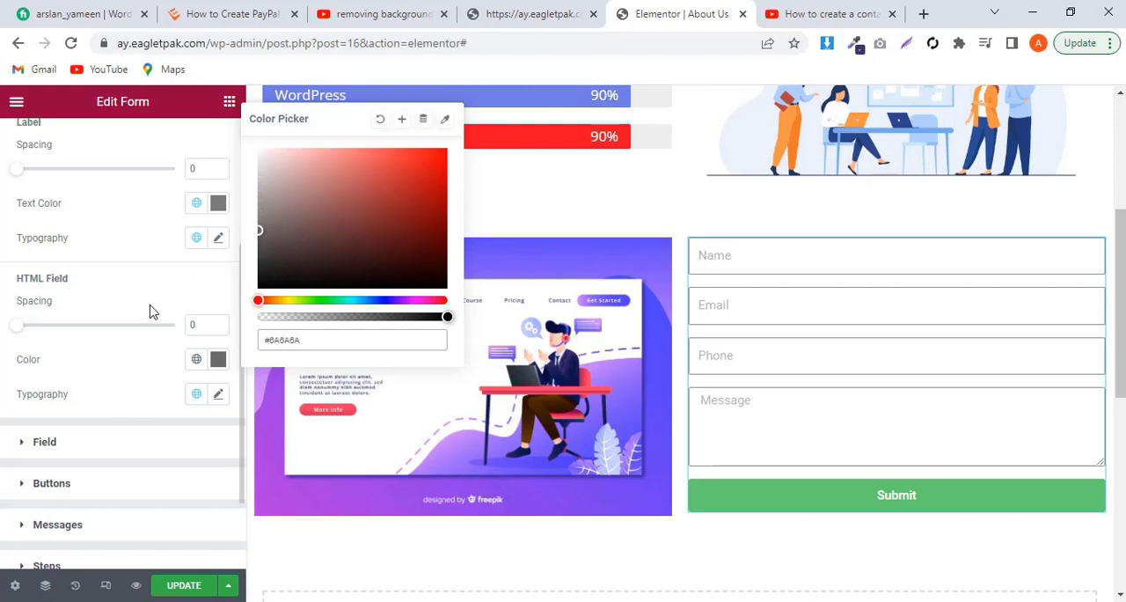
Step: Set the text color of the form's fields to a much darker, near-black grey
click(122, 438)
click(122, 438)
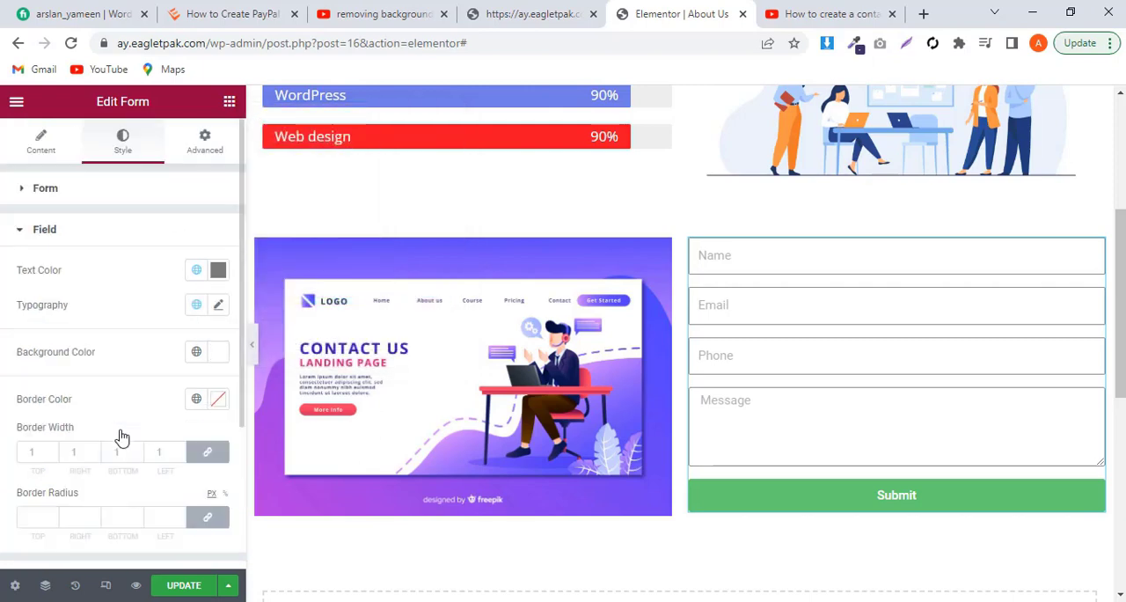
click(217, 273)
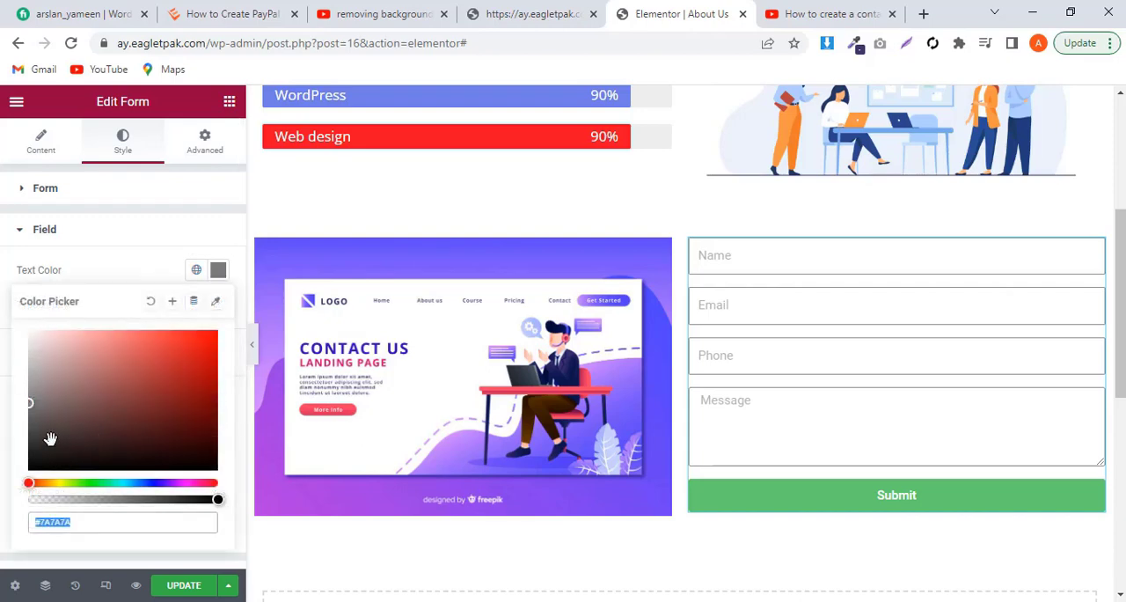
mouse_move(29, 403)
mouse_down()
mouse_move(32, 438)
mouse_move(15, 445)
mouse_move(2, 427)
mouse_up()
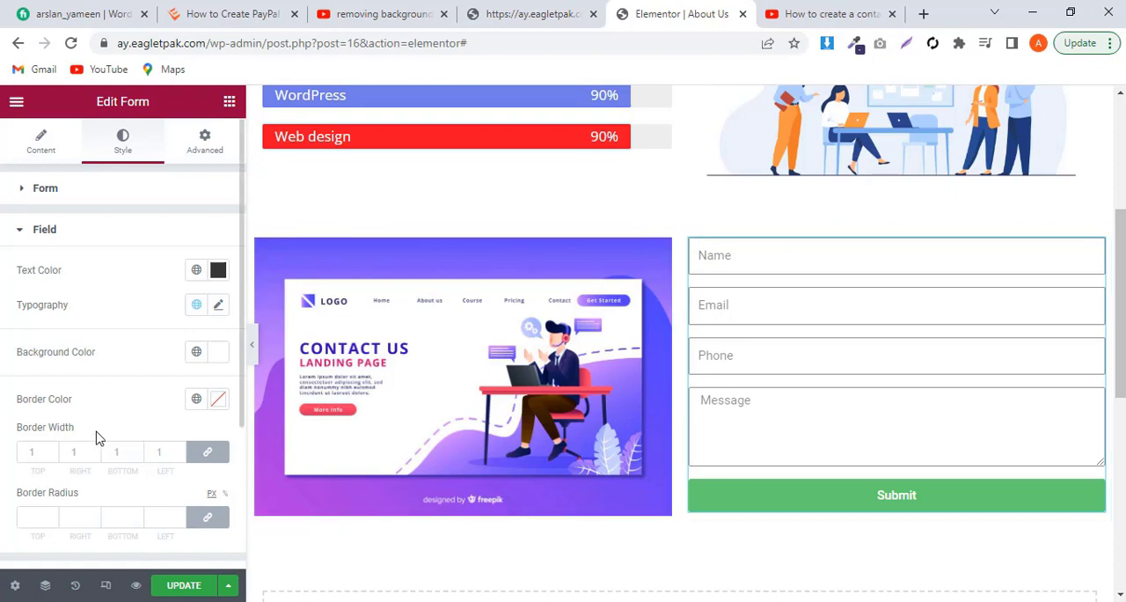
Step: Change the font family of the form's buttons to Open Sans
scroll(91, 432, down, 1)
scroll(91, 432, down, 2)
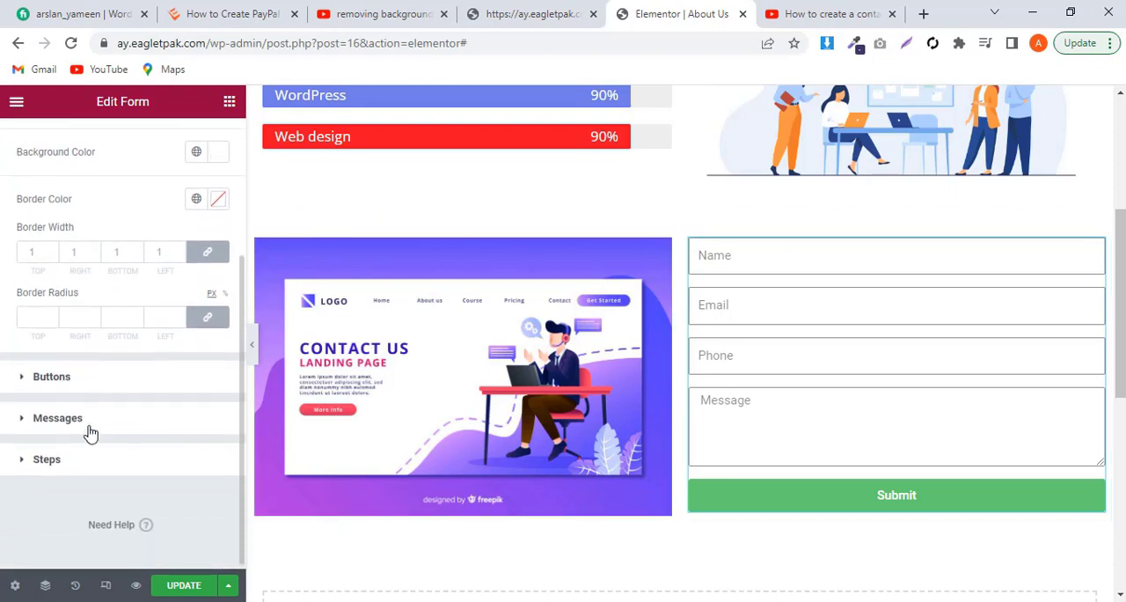
click(107, 373)
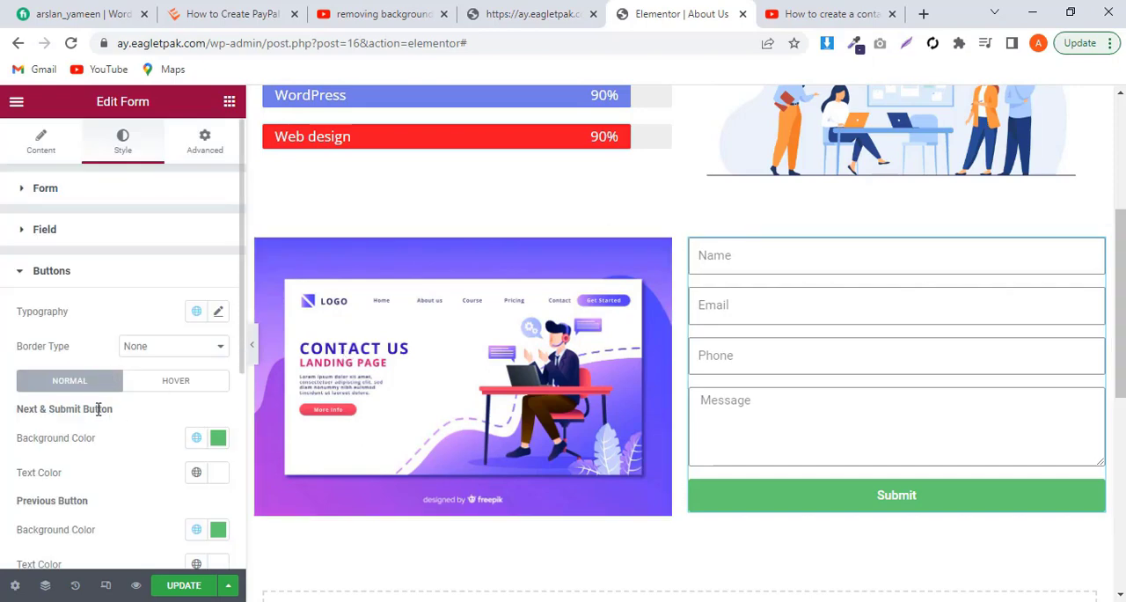
click(218, 313)
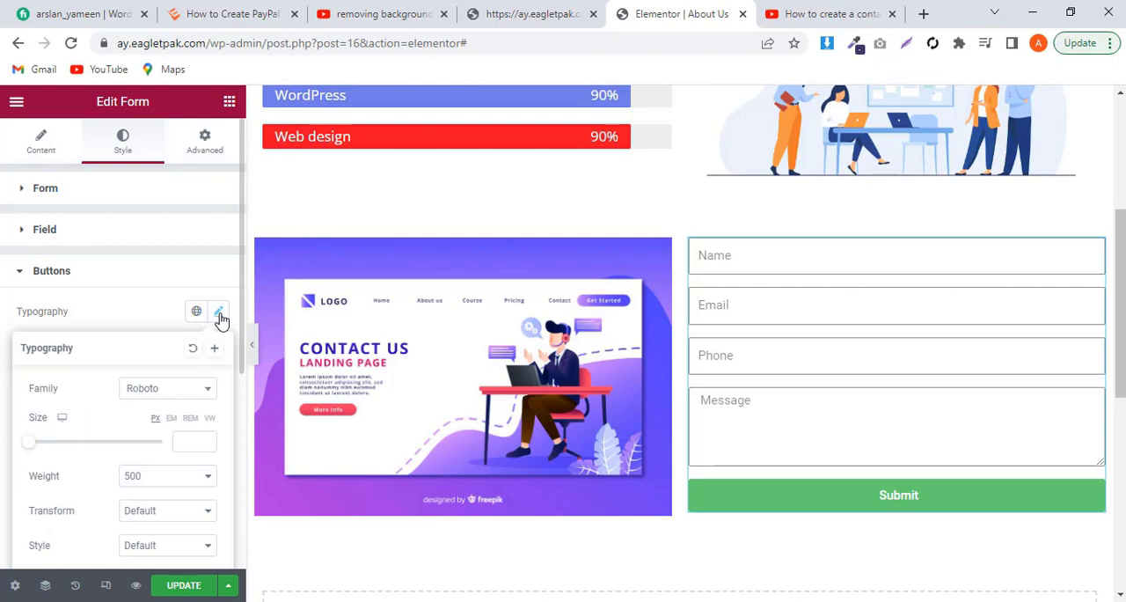
click(152, 393)
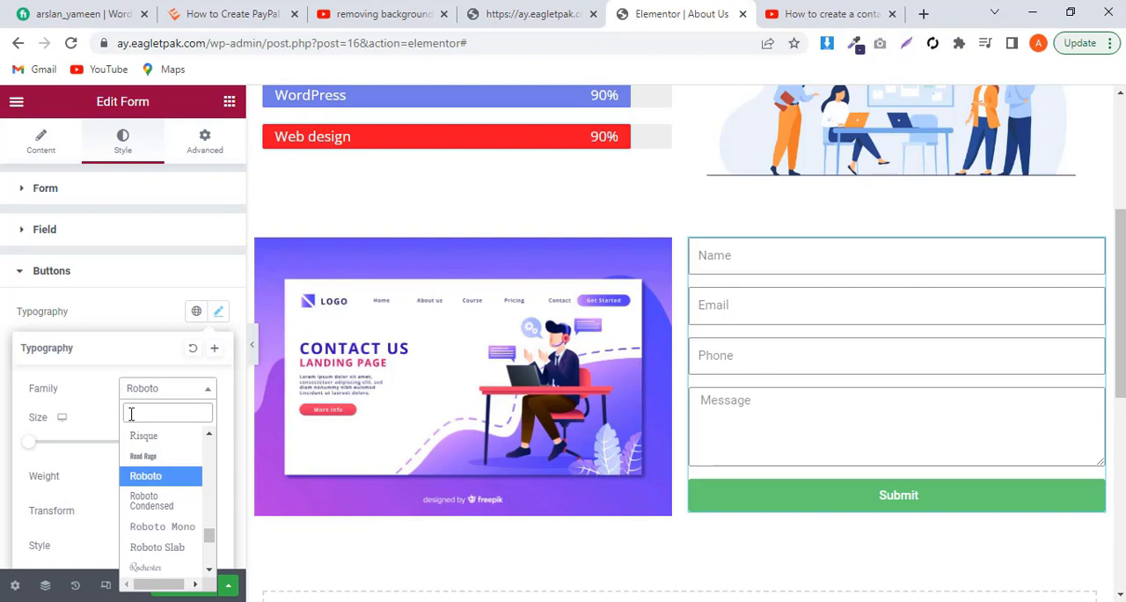
text(ope)
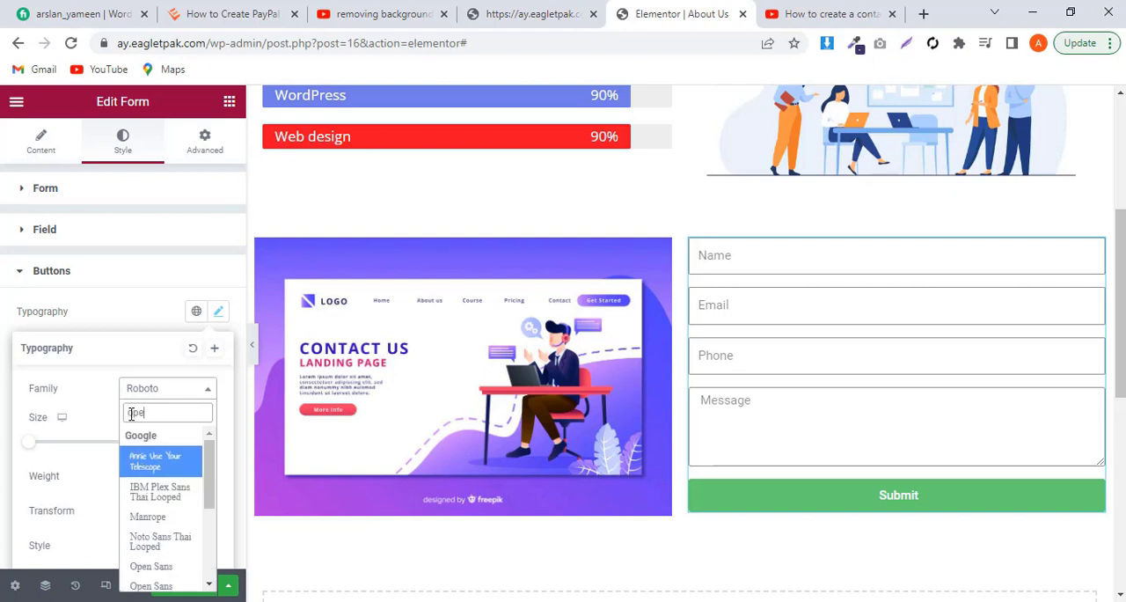
text(n)
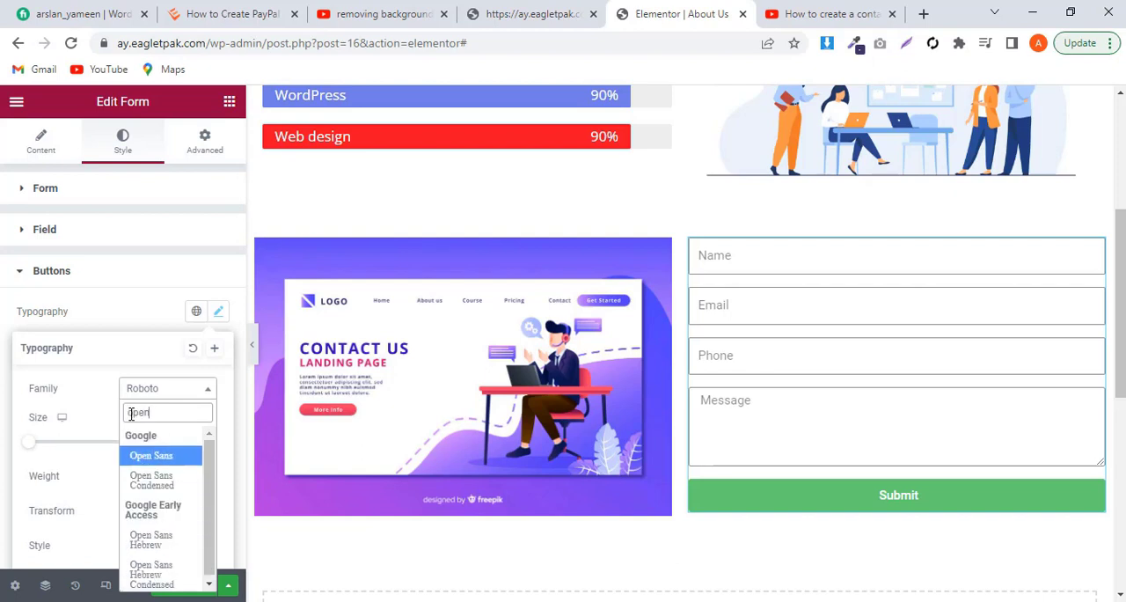
click(152, 456)
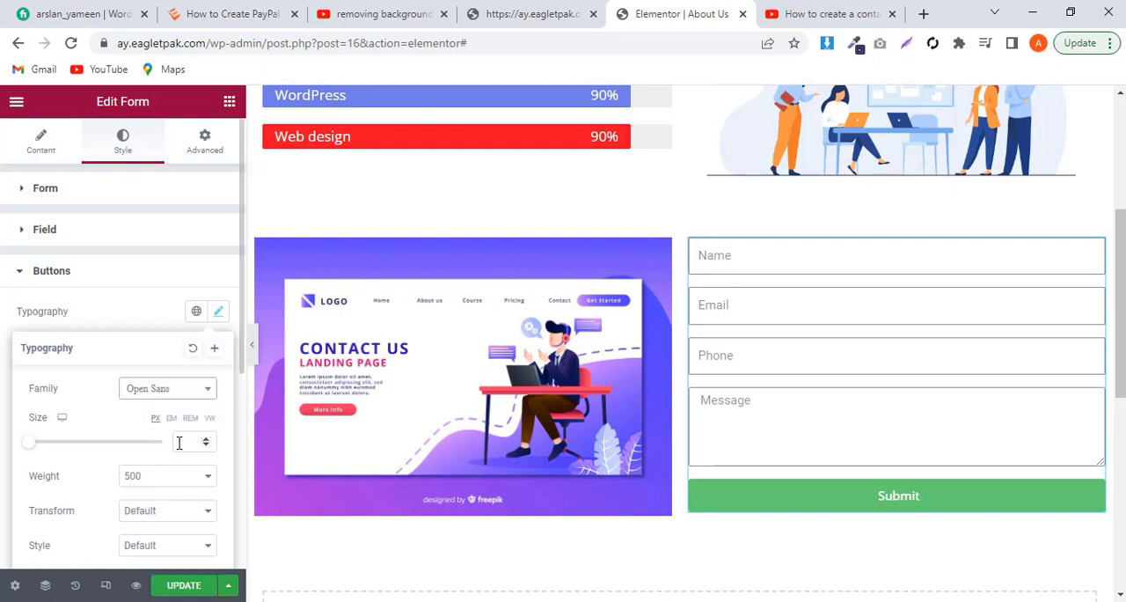
Step: Set the button typography size to 16 px and close the typography settings
click(179, 442)
text(16)
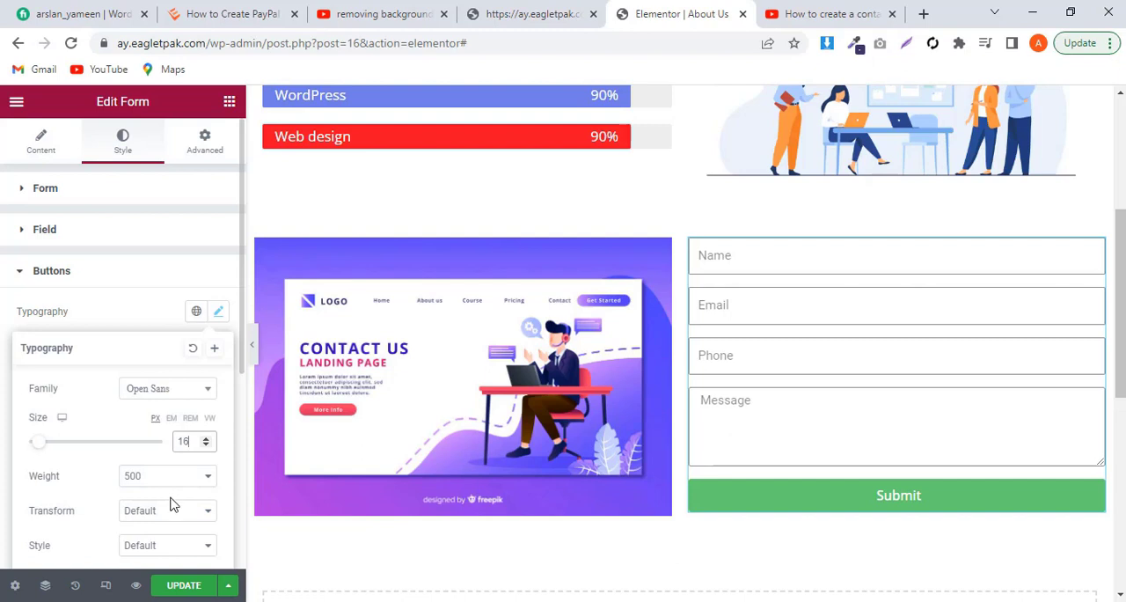
scroll(172, 503, down, 3)
scroll(170, 502, down, 2)
scroll(171, 502, up, 5)
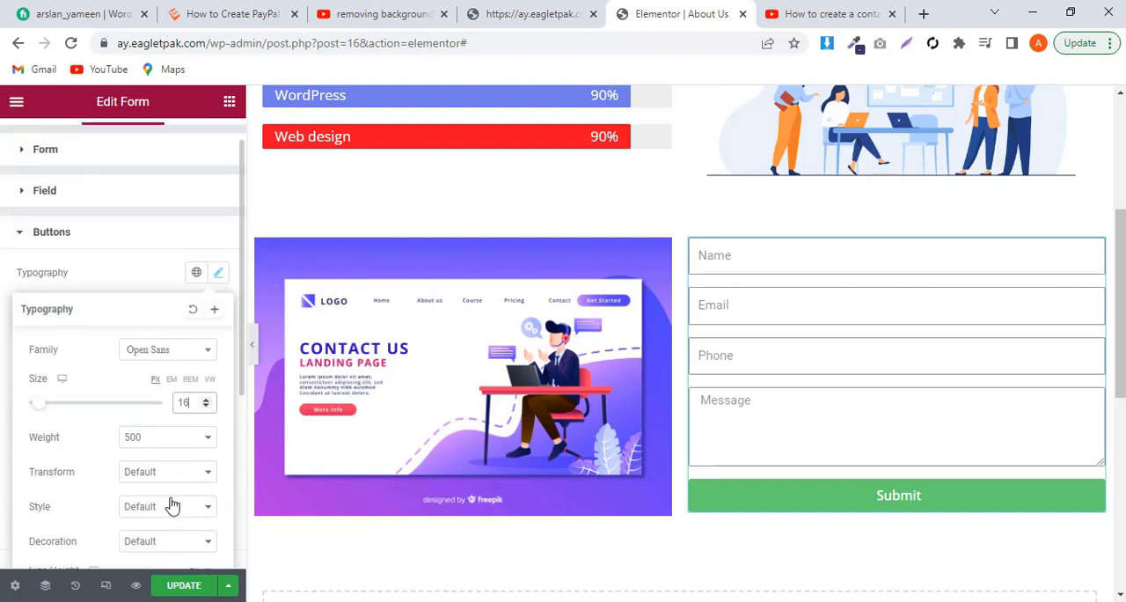
click(136, 283)
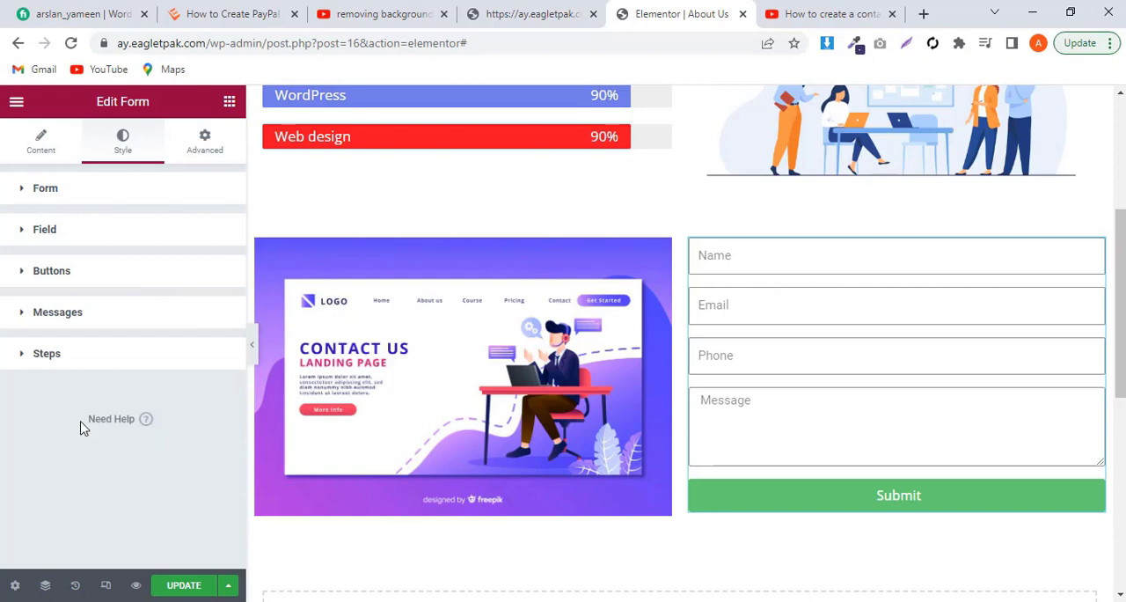
click(39, 143)
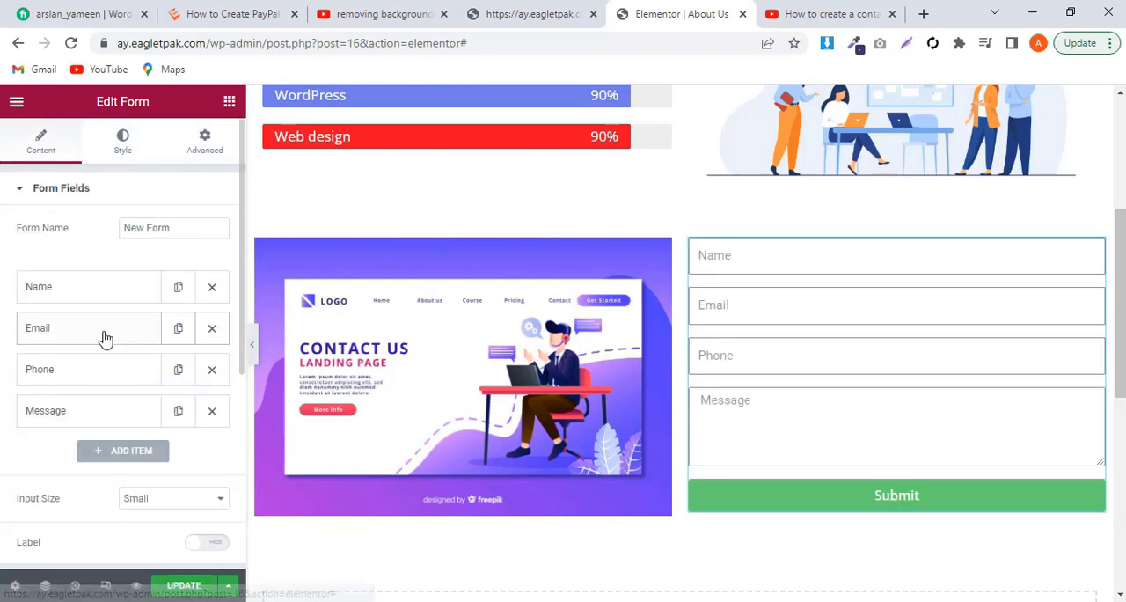
scroll(95, 329, down, 2)
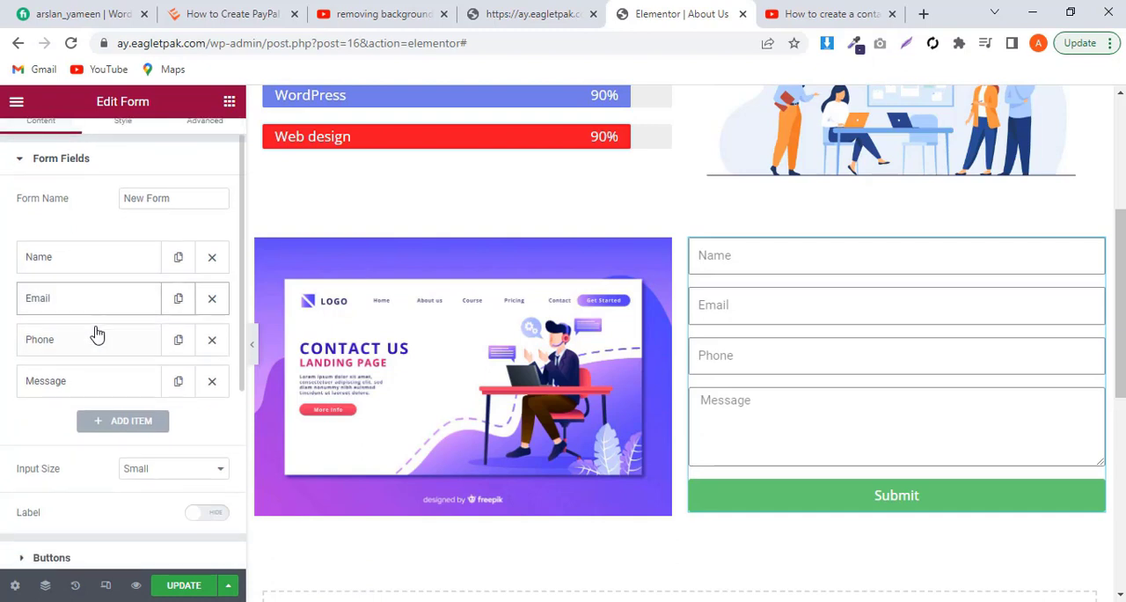
scroll(95, 335, up, 2)
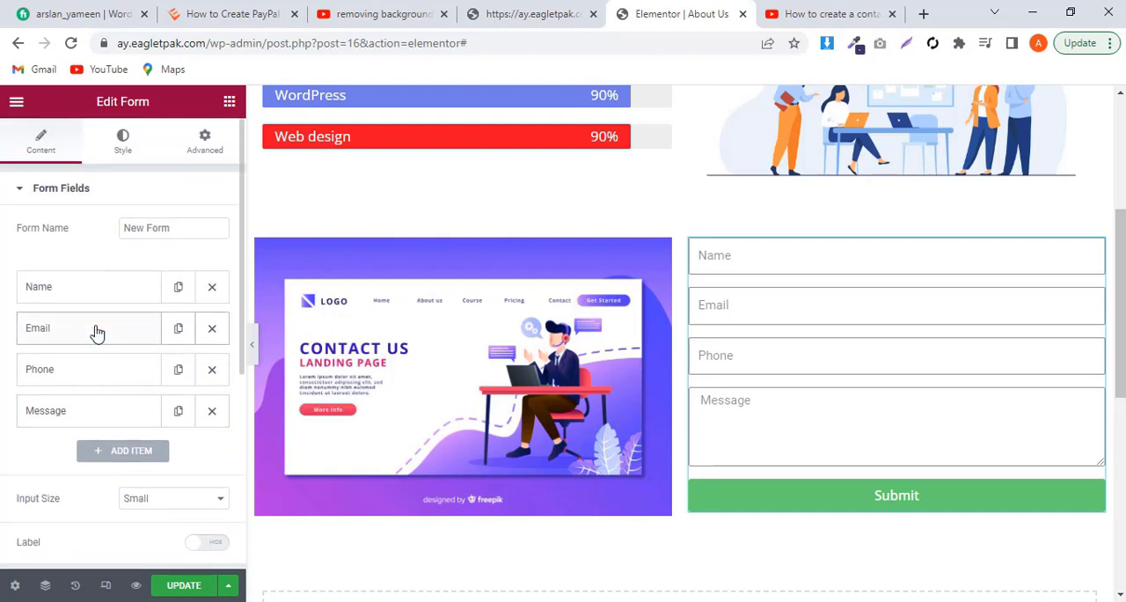
scroll(97, 330, down, 1)
scroll(100, 252, up, 1)
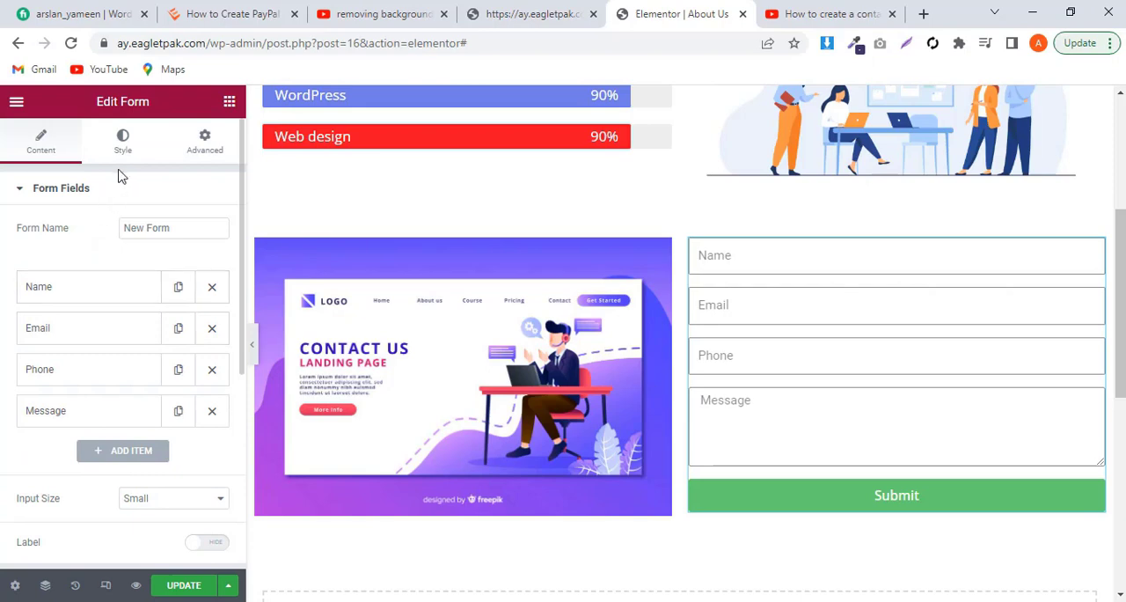
Step: Bring up the form's button style settings, then sample the Submit button's blue #1A16E6 from the open ay.eagletpak.com page
click(123, 135)
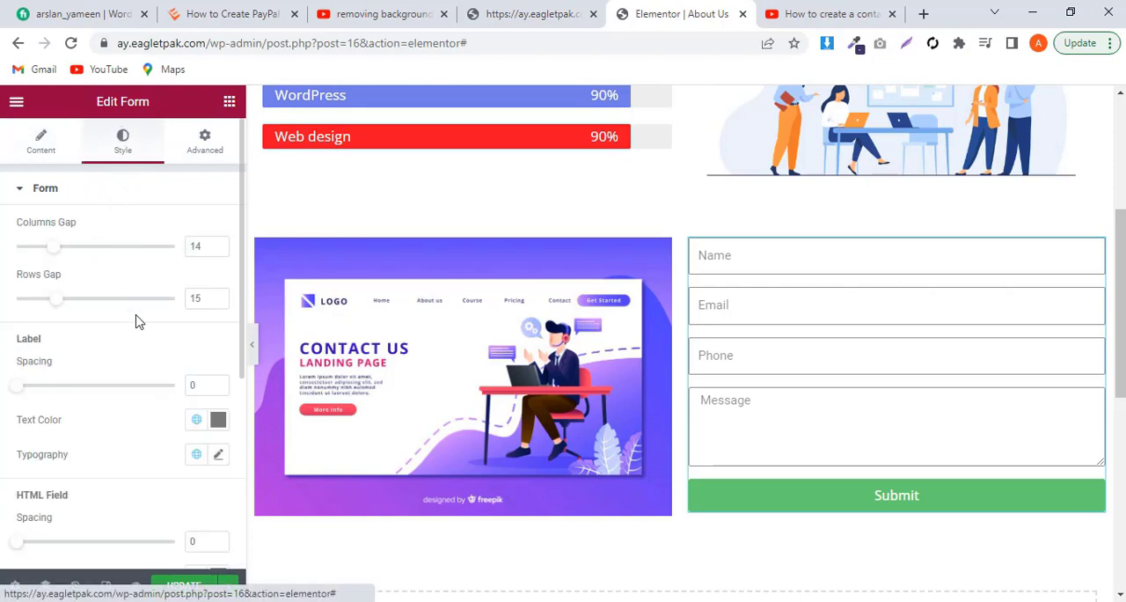
scroll(135, 319, down, 8)
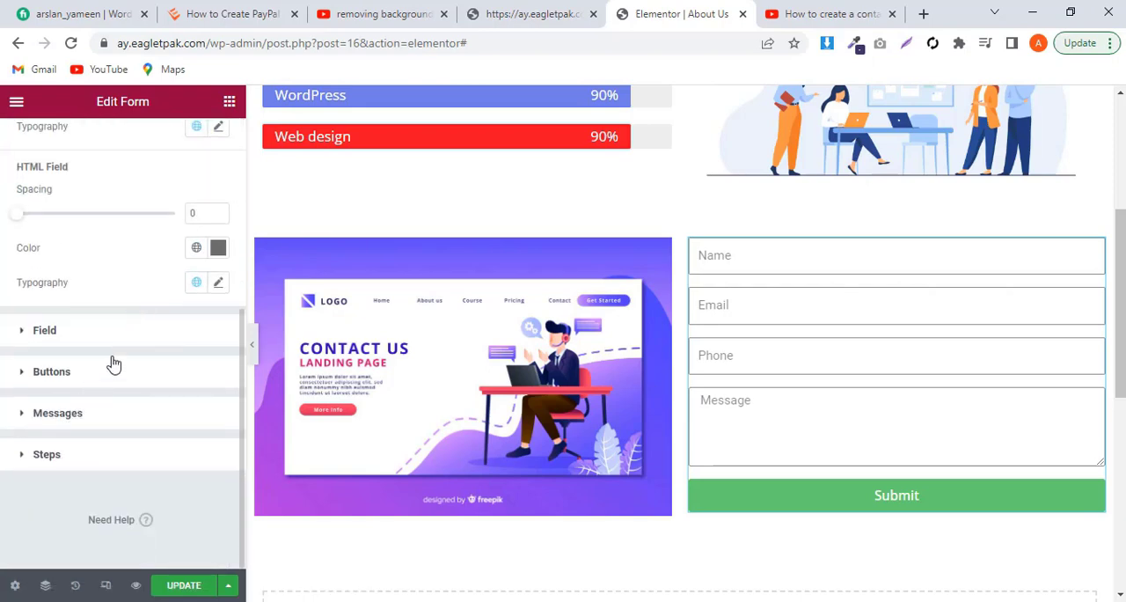
click(114, 368)
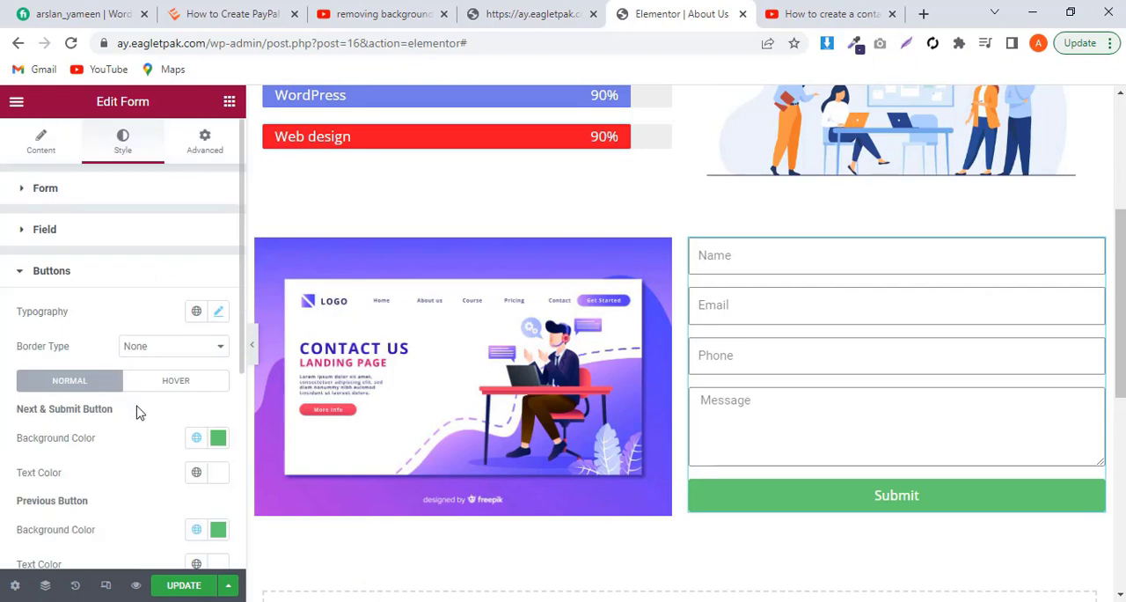
scroll(138, 410, down, 2)
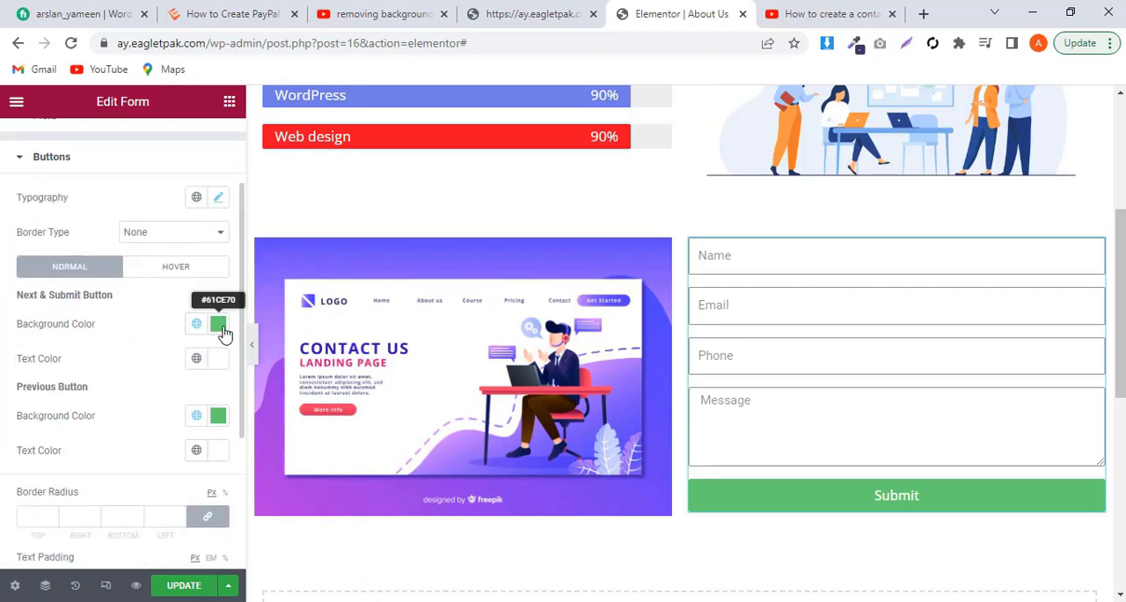
click(549, 16)
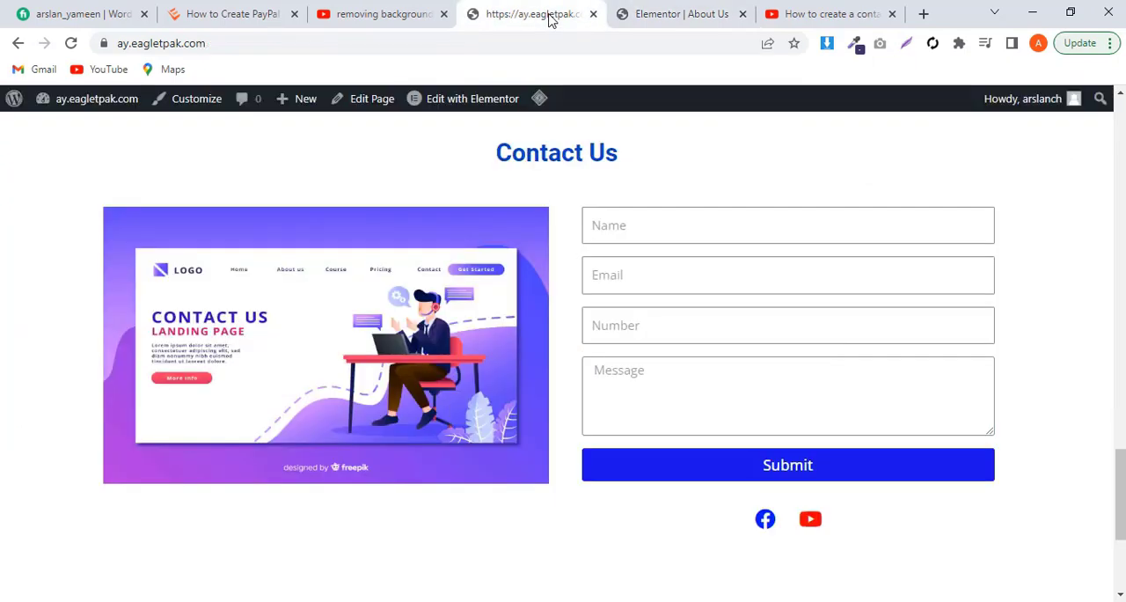
click(855, 46)
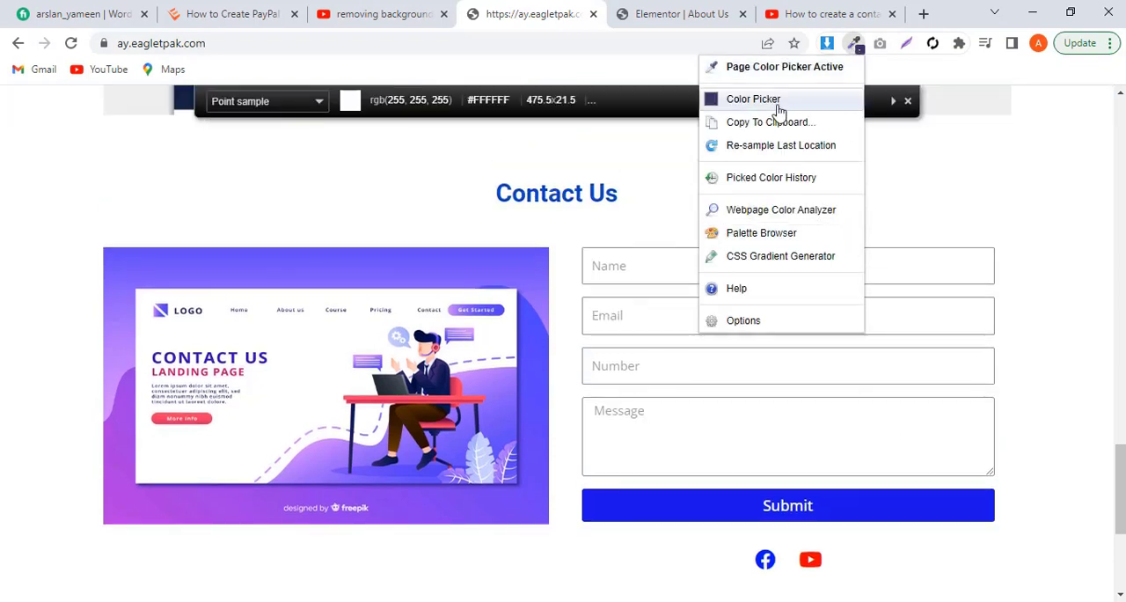
click(884, 505)
click(884, 505)
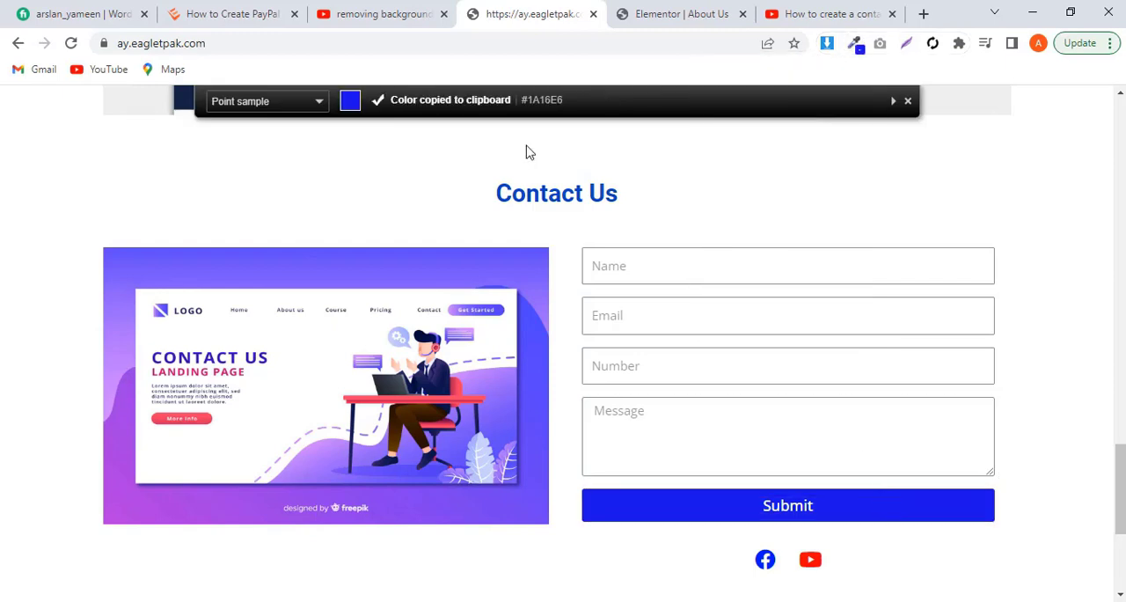
Step: Return to the Elementor editor and set the Next & Submit button's background color to #1A16E6
click(648, 13)
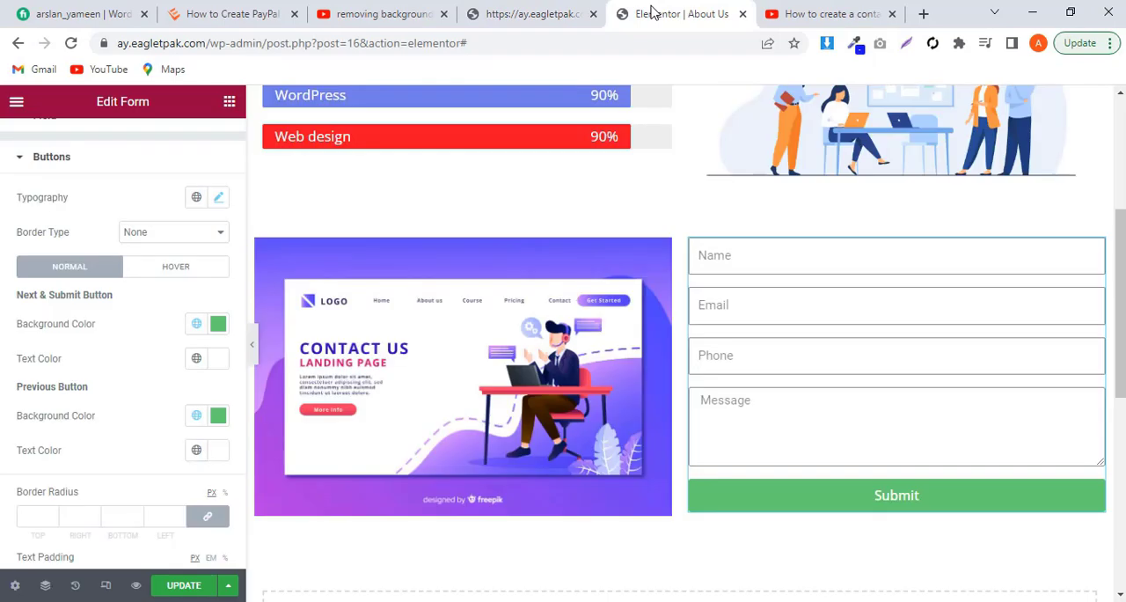
click(219, 326)
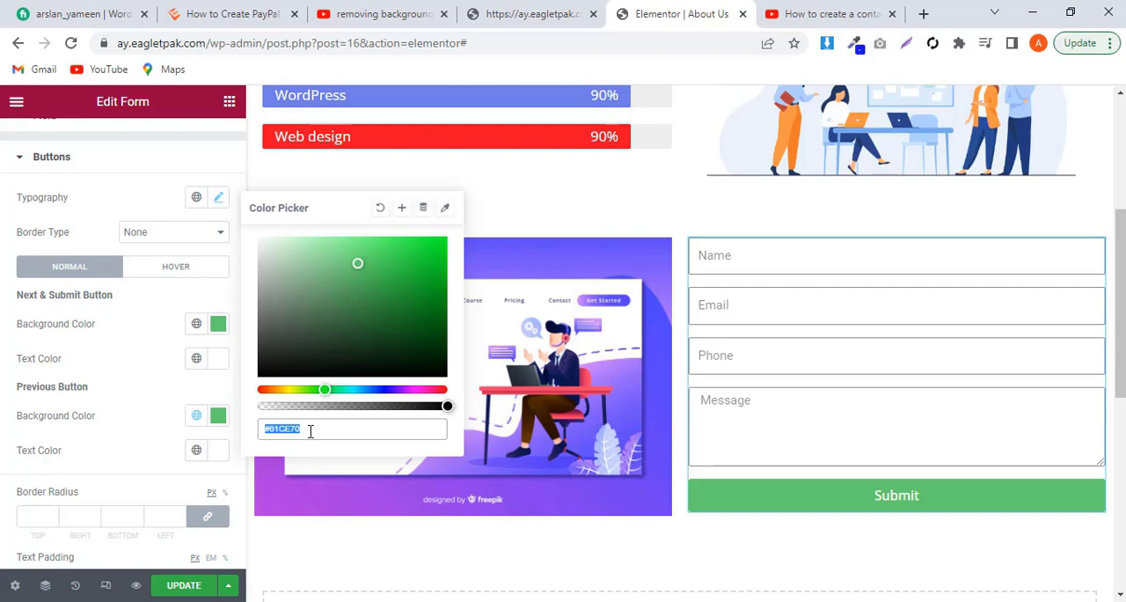
key(ctrl+v)
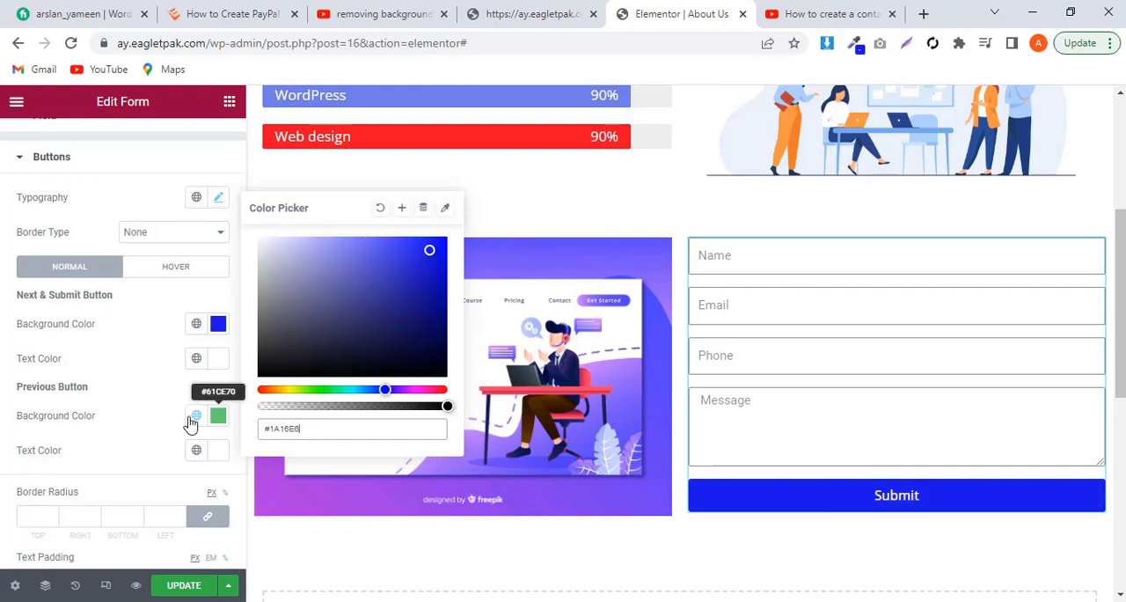
click(146, 392)
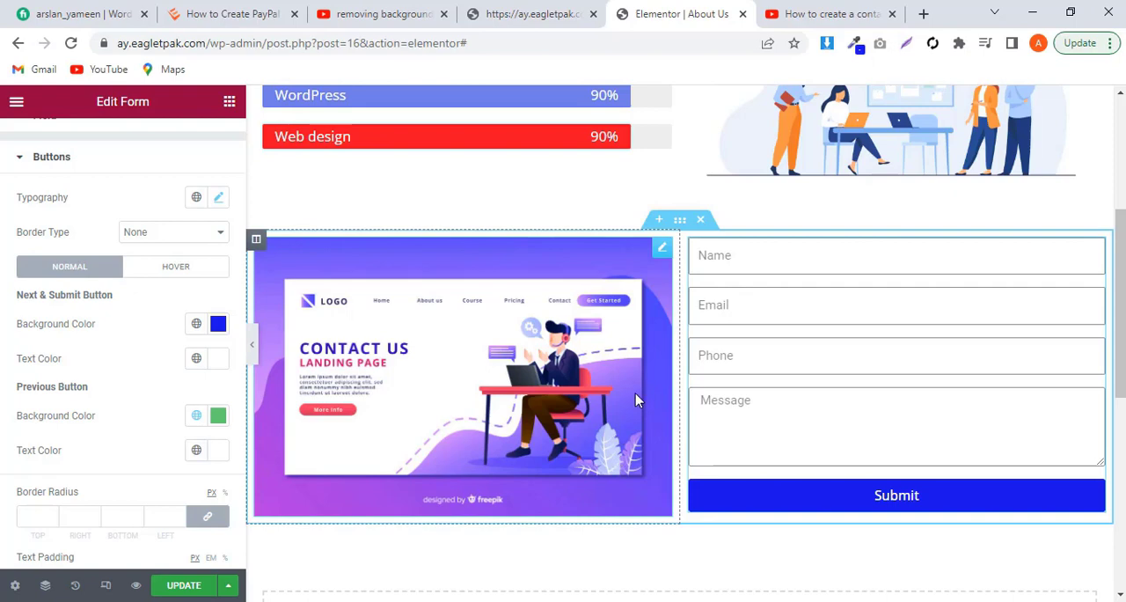
Step: Set the height of the contact image beside the form to 335 px and update the page
click(680, 220)
click(662, 251)
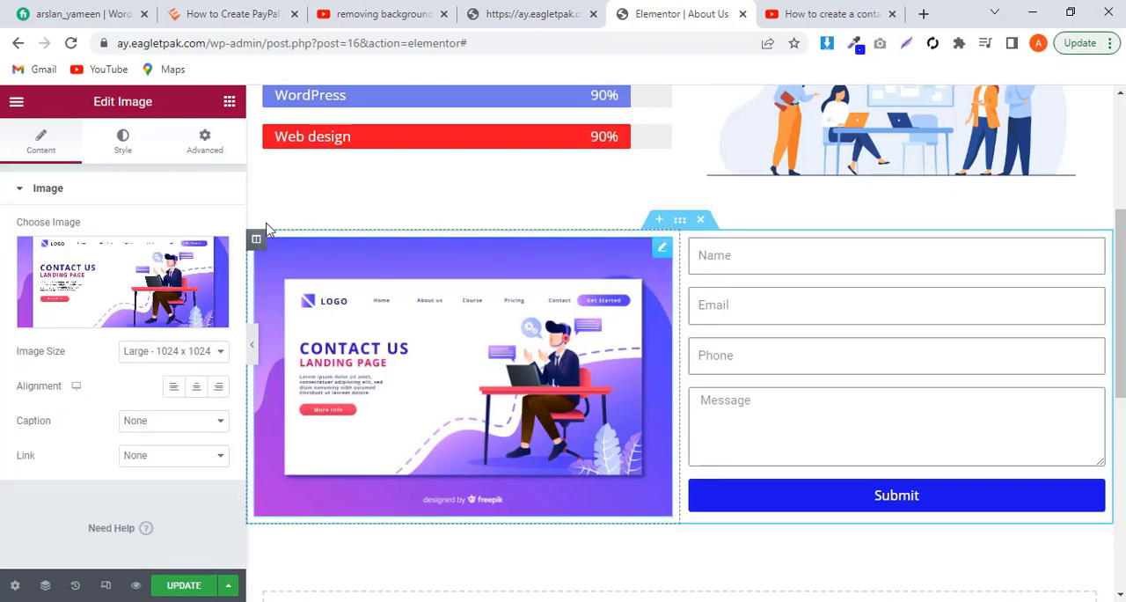
click(124, 143)
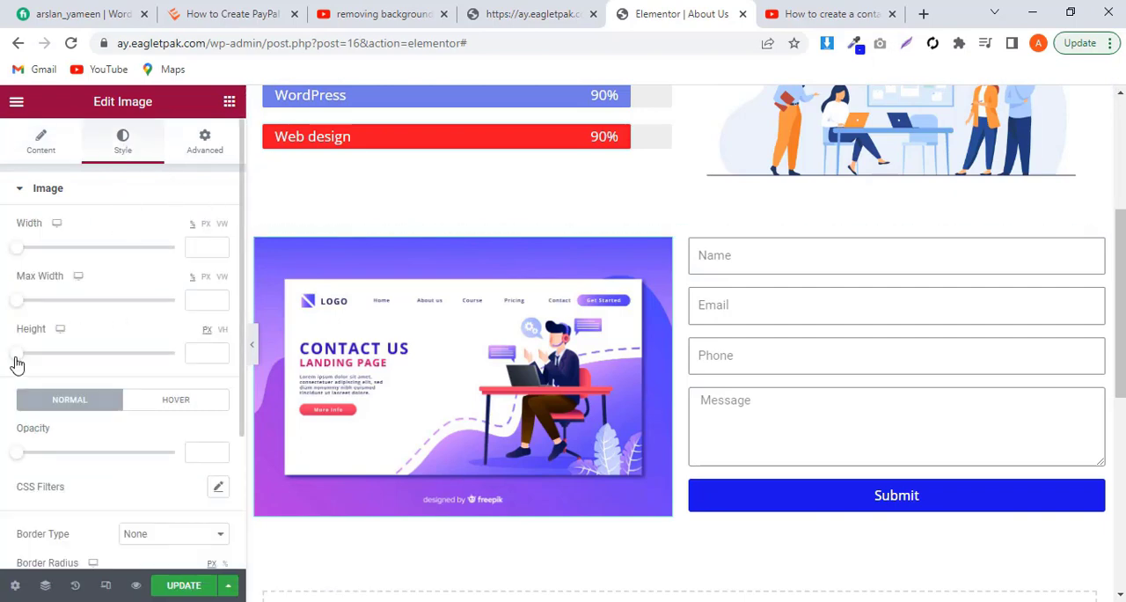
drag(15, 355, 122, 357)
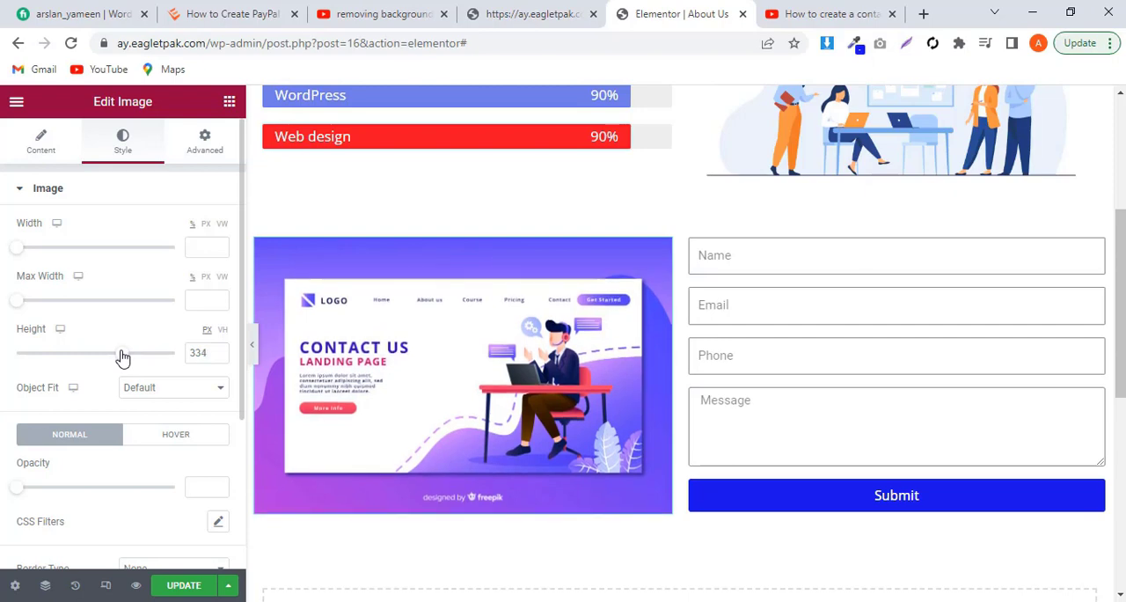
click(220, 350)
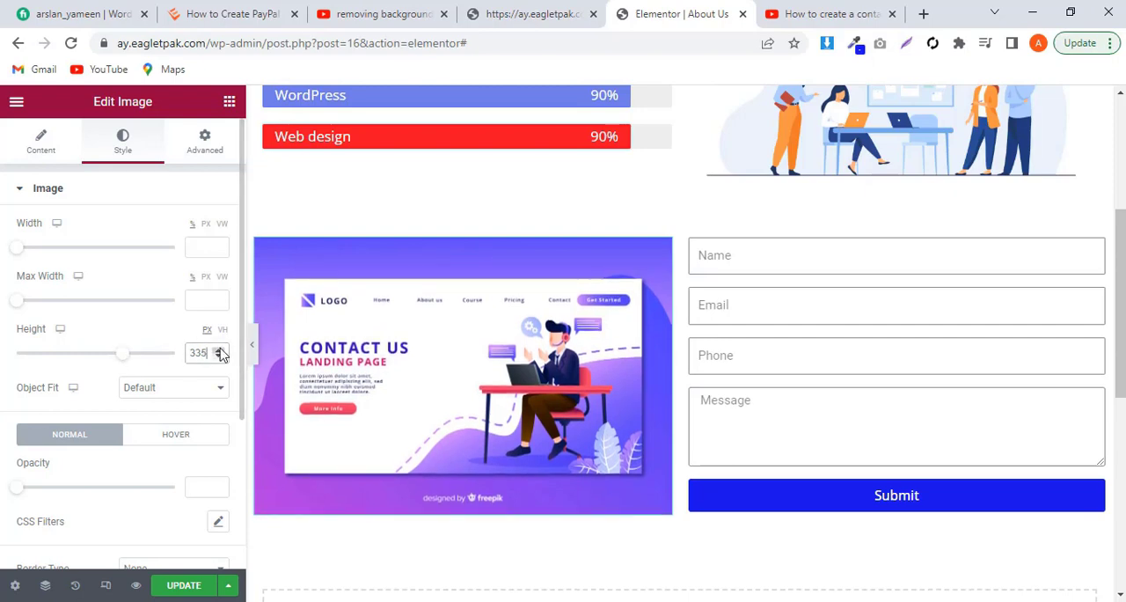
click(180, 584)
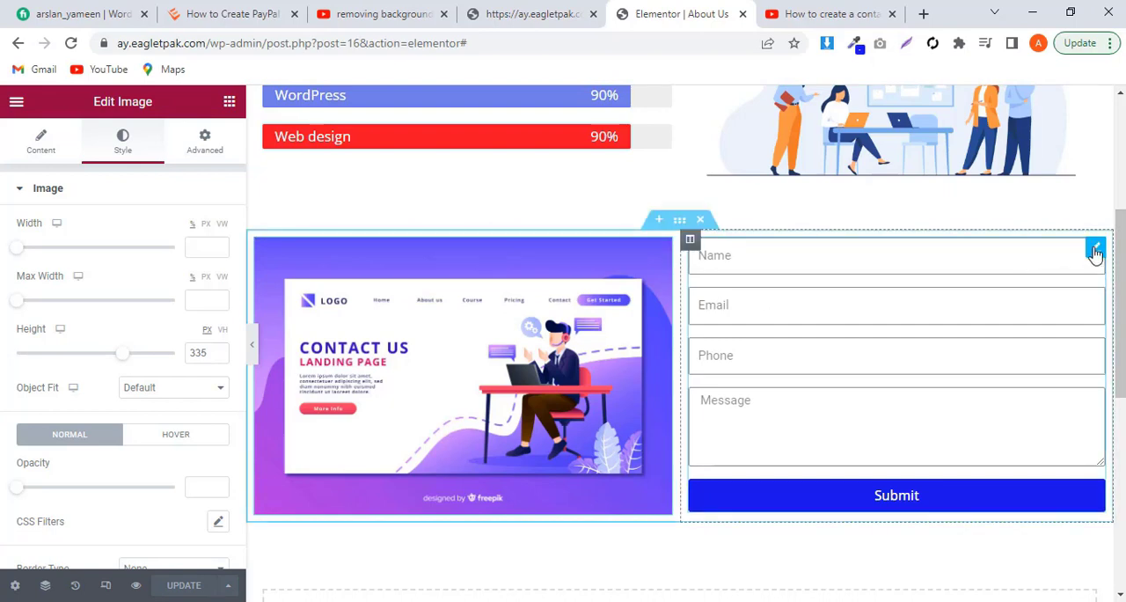
Step: Review the contact form's field list and the settings of its Email field
click(1095, 249)
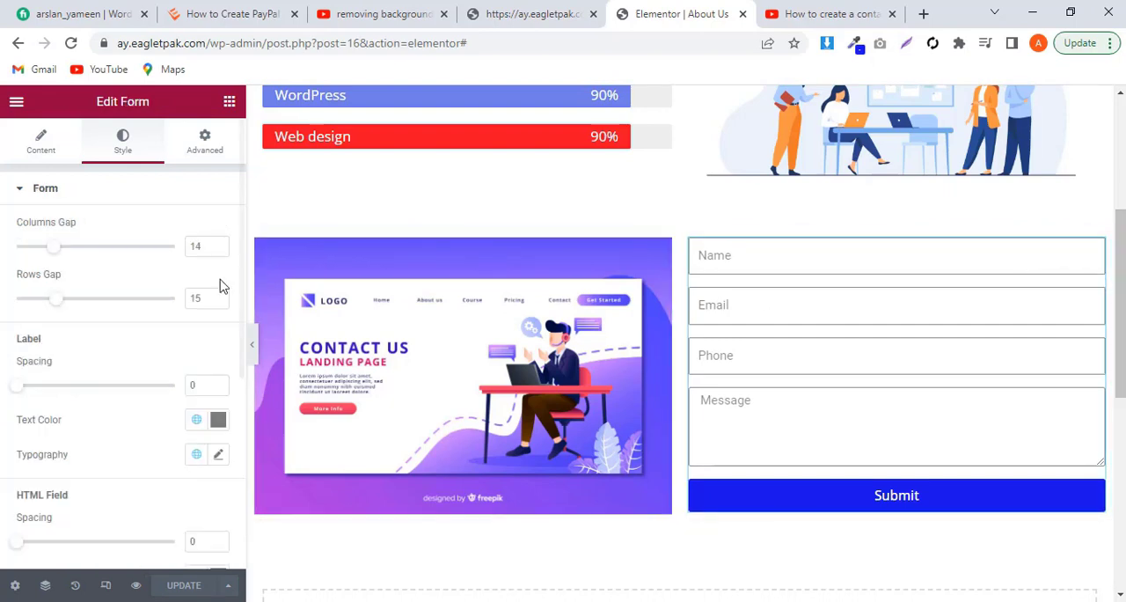
click(42, 139)
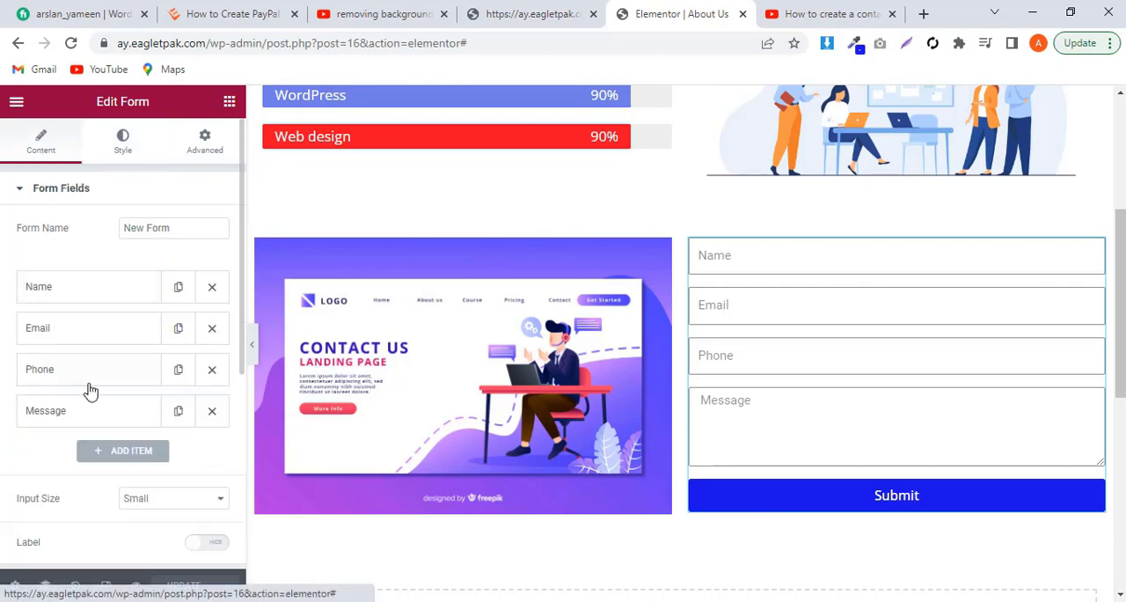
click(87, 337)
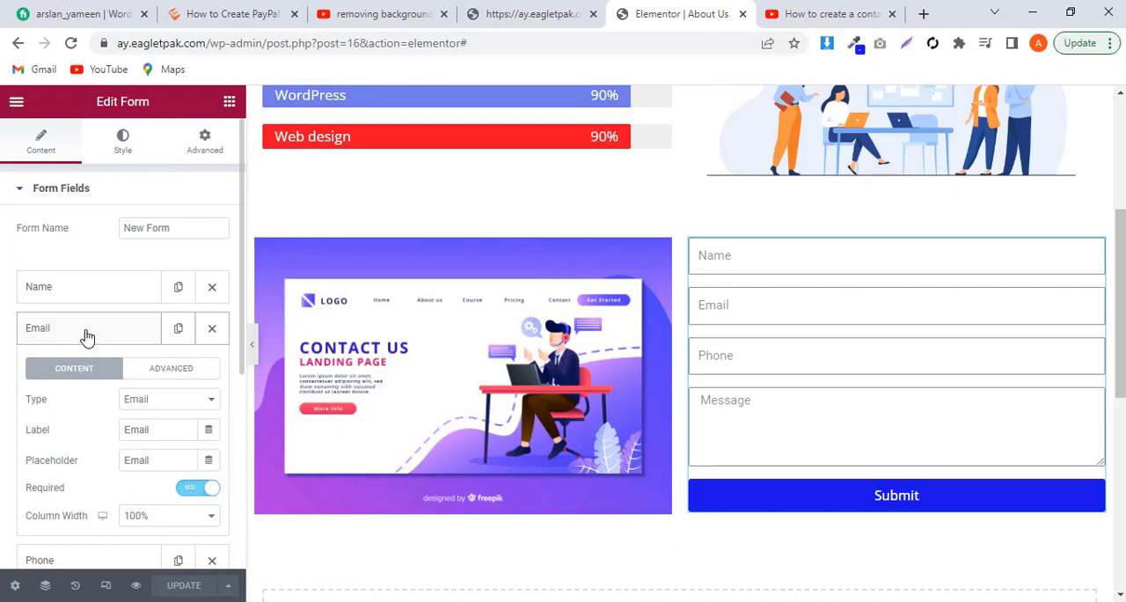
click(87, 337)
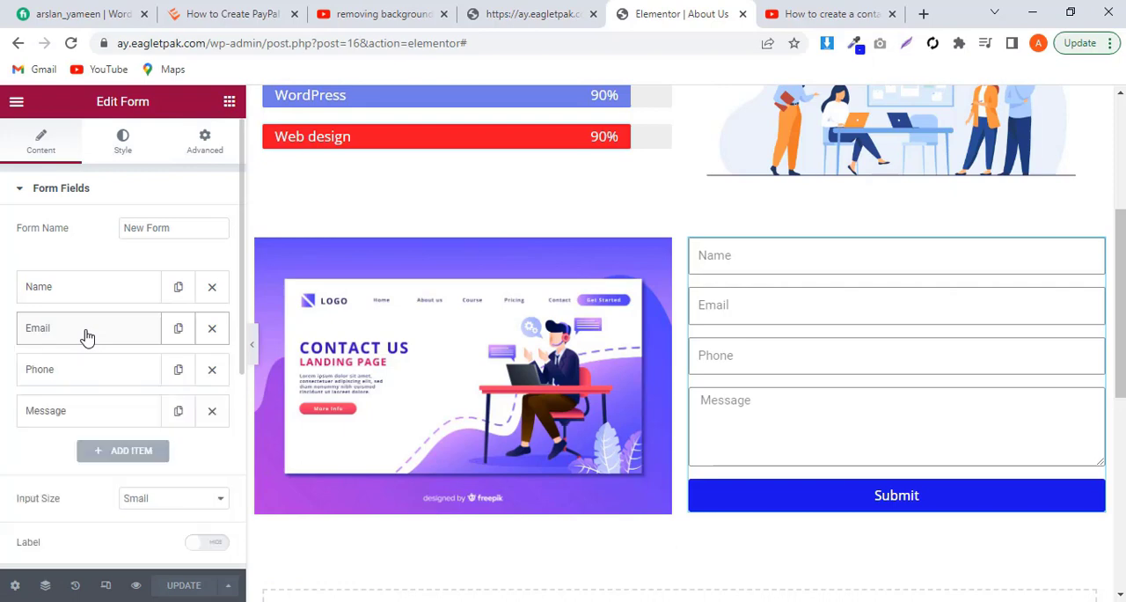
click(87, 337)
scroll(95, 412, down, 3)
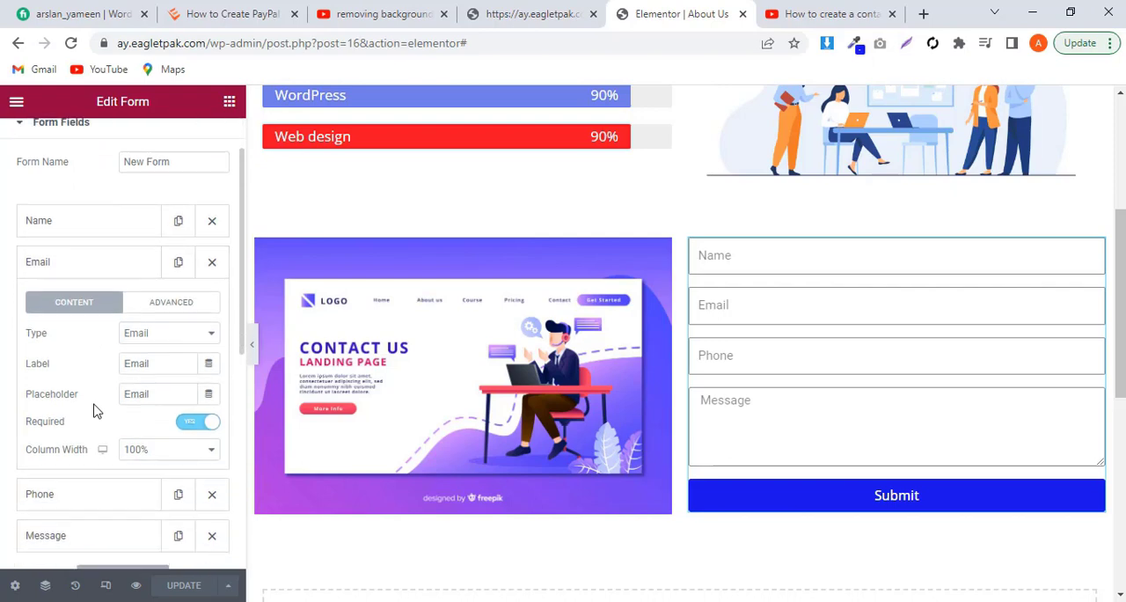
scroll(96, 412, down, 1)
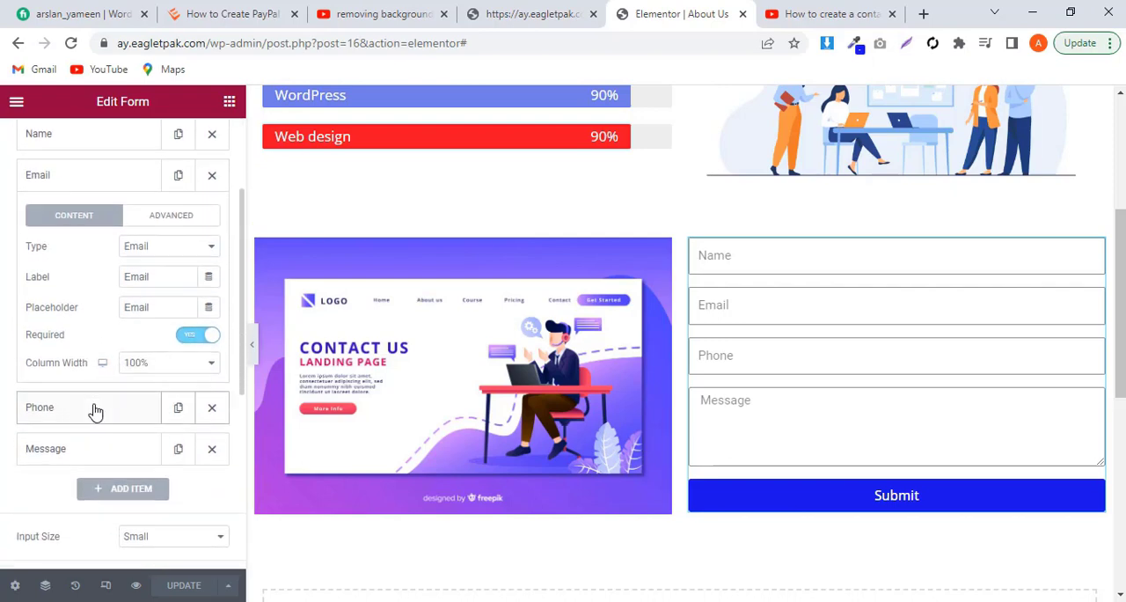
scroll(96, 412, up, 1)
scroll(96, 411, down, 5)
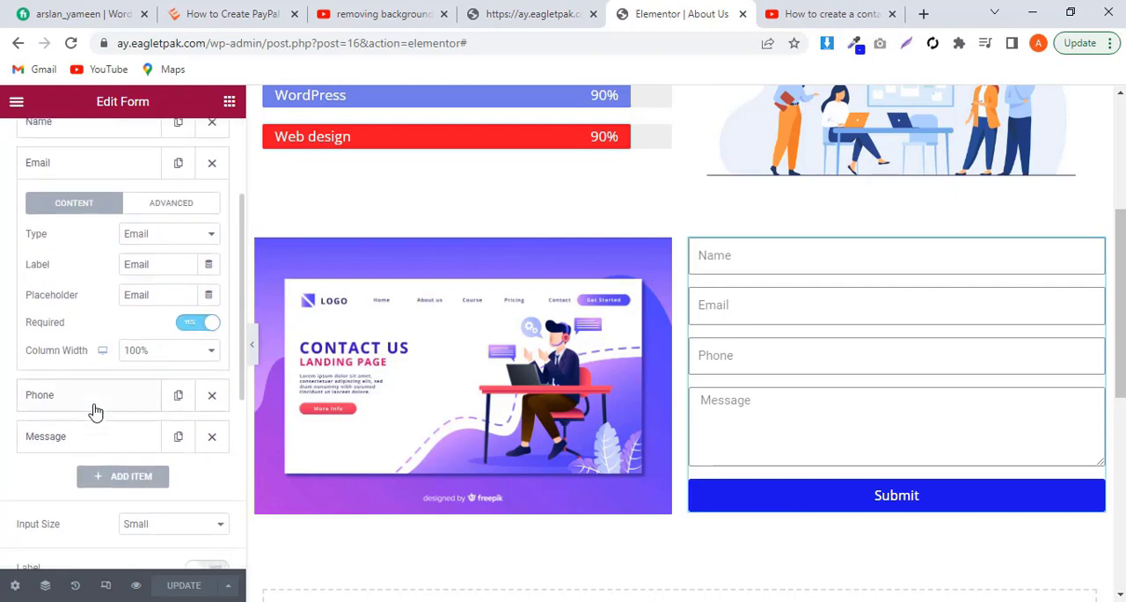
scroll(95, 410, down, 3)
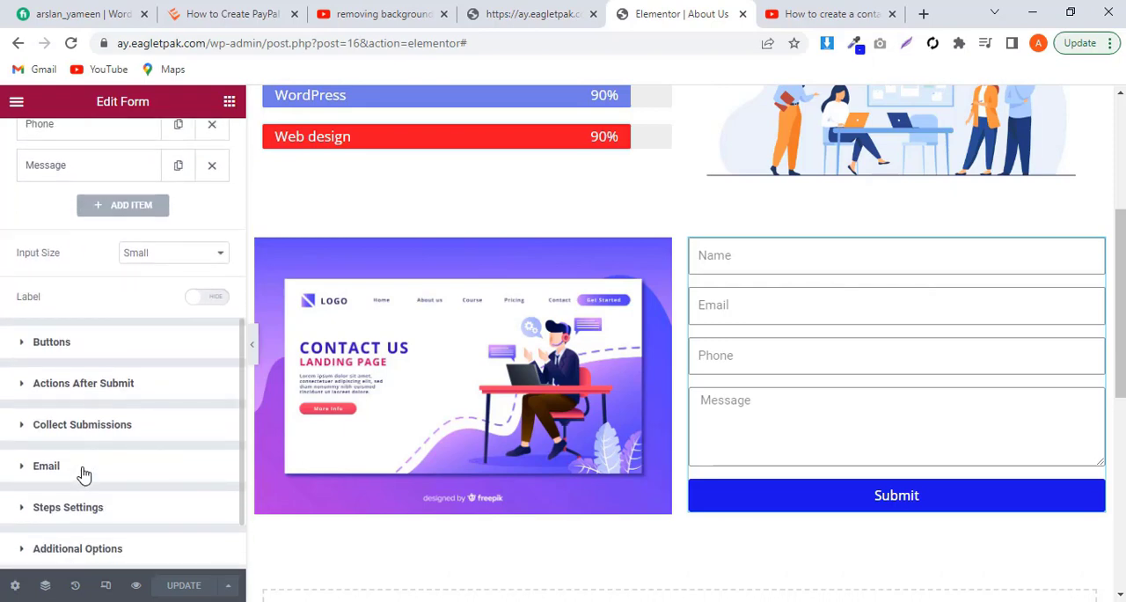
Step: Replace the recipient address in the form's email settings with the site owner's e-mail address
click(46, 465)
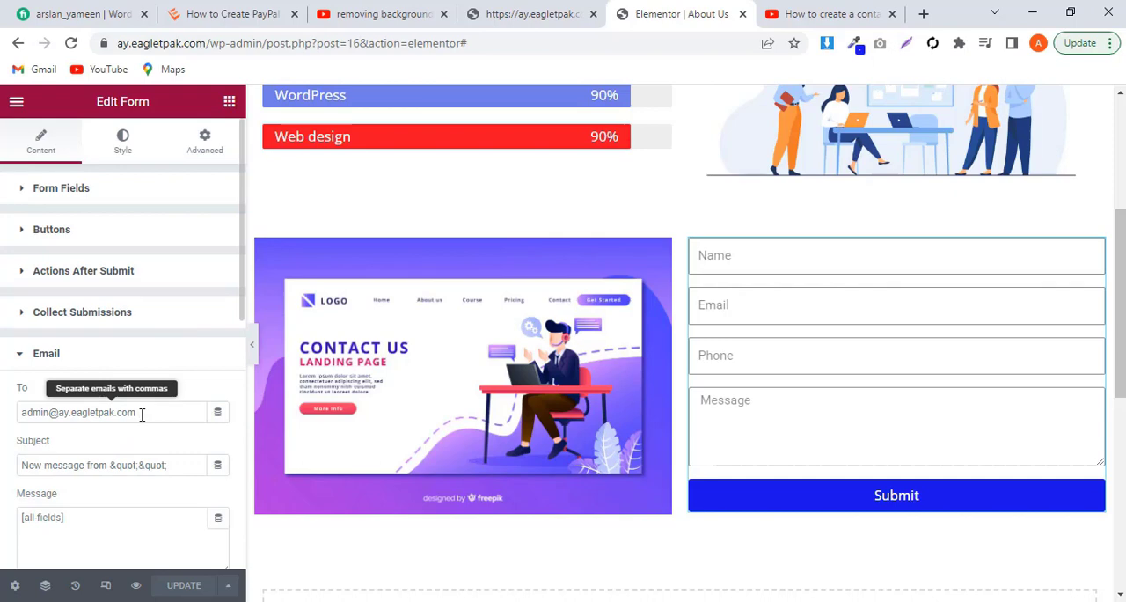
drag(141, 414, 3, 427)
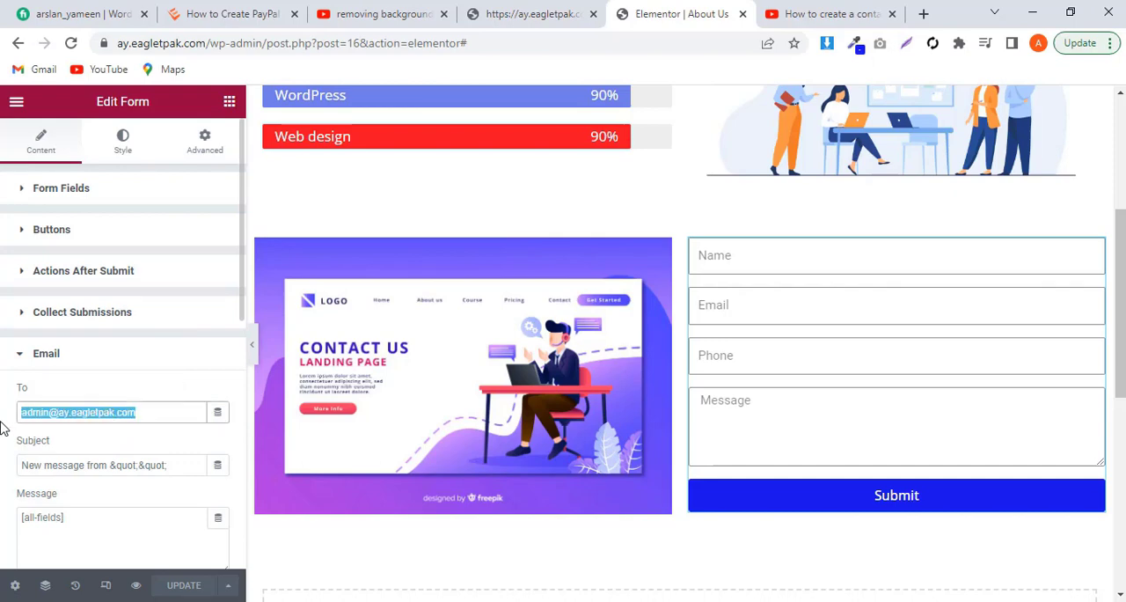
key(BackSpace)
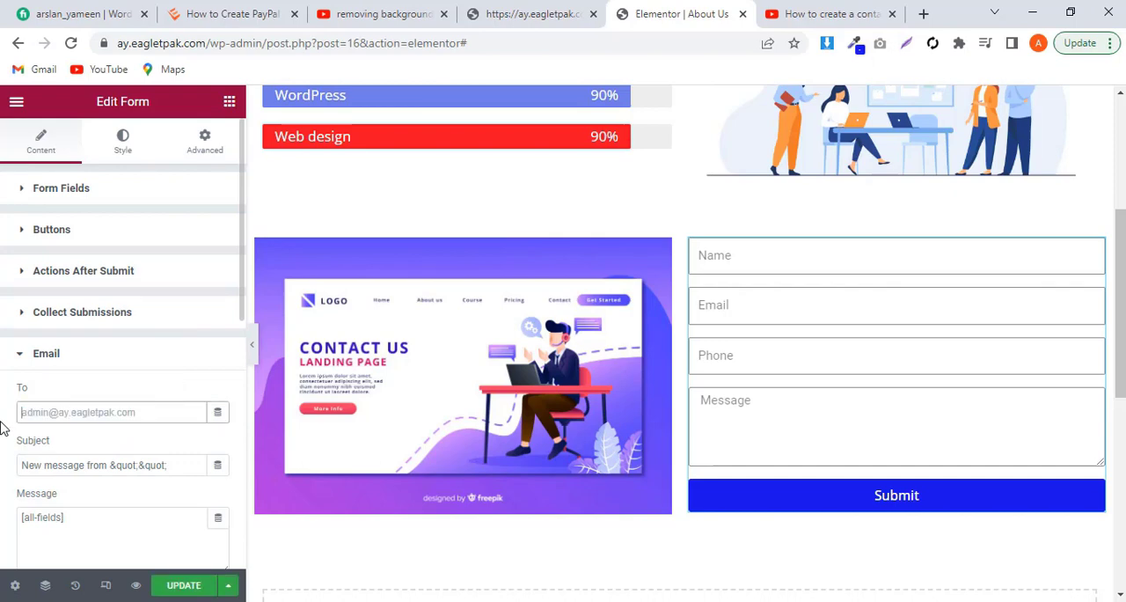
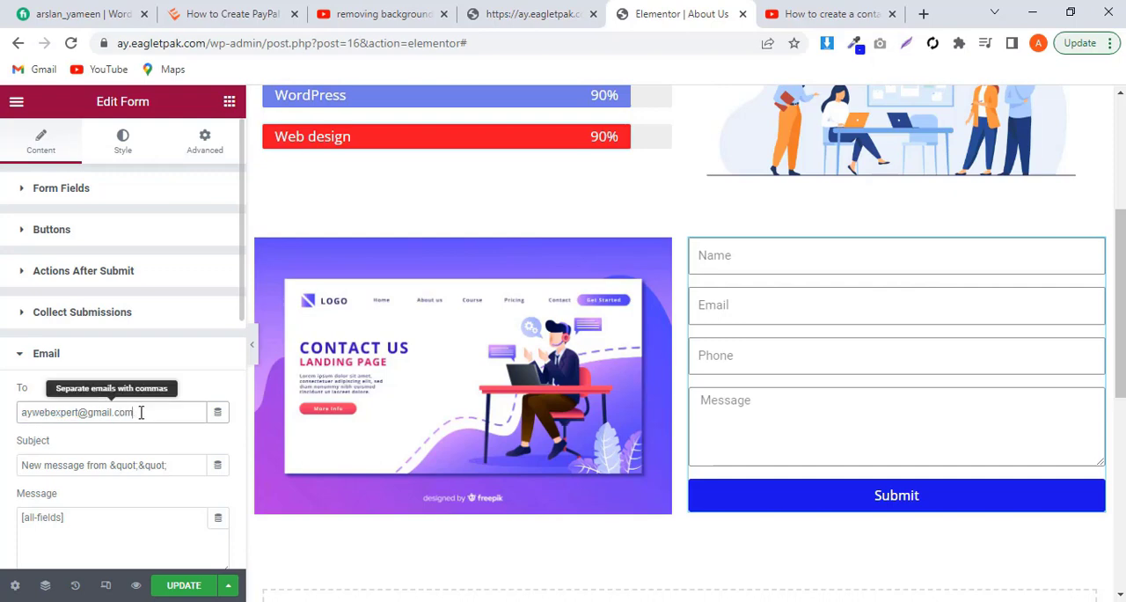
Step: Copy the recipient e-mail address into From Email, update the page and preview the section at full width
drag(141, 411, 11, 417)
key(ctrl+c)
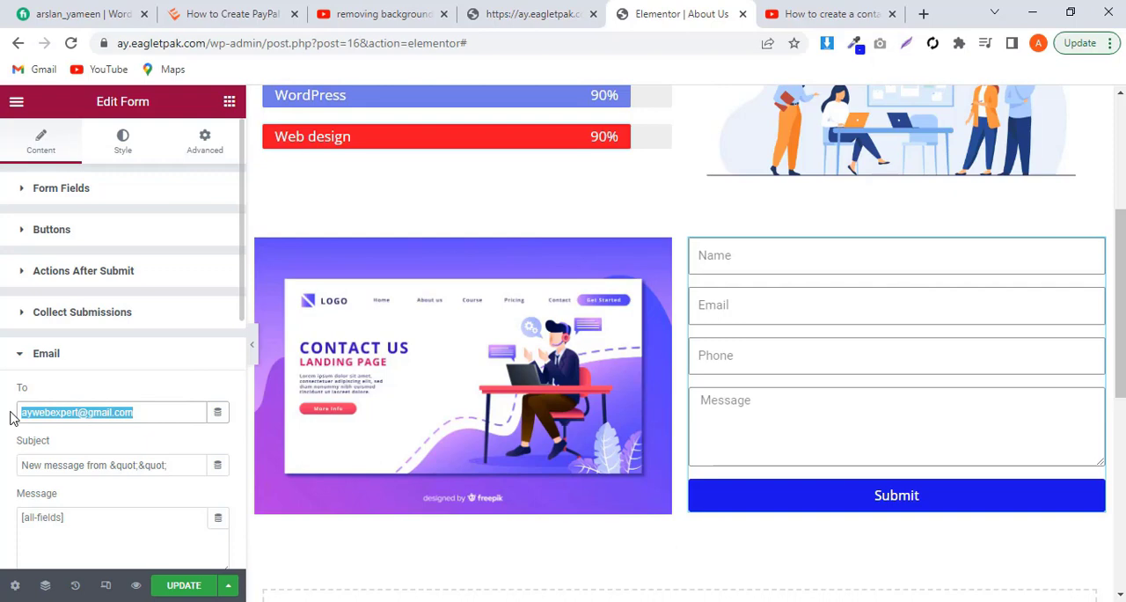
scroll(100, 421, down, 3)
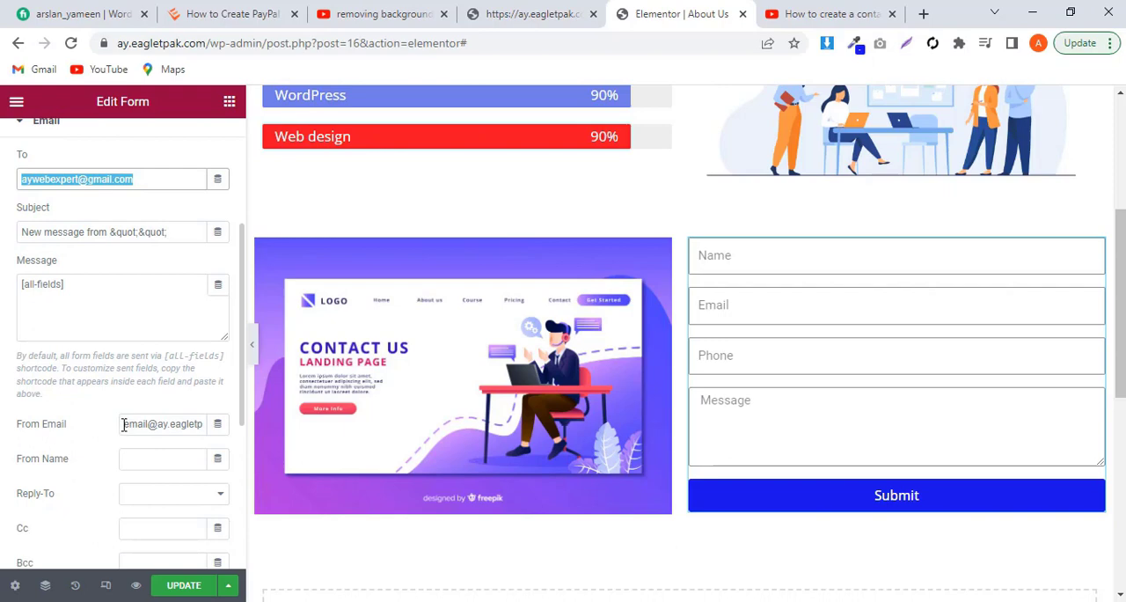
drag(124, 425, 261, 419)
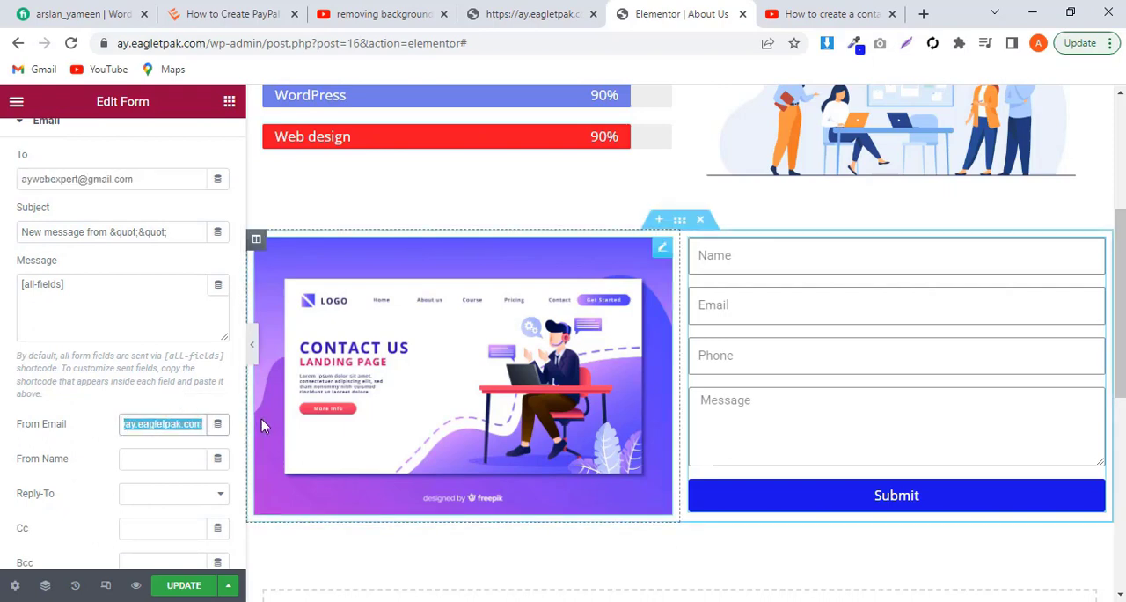
key(ctrl+v)
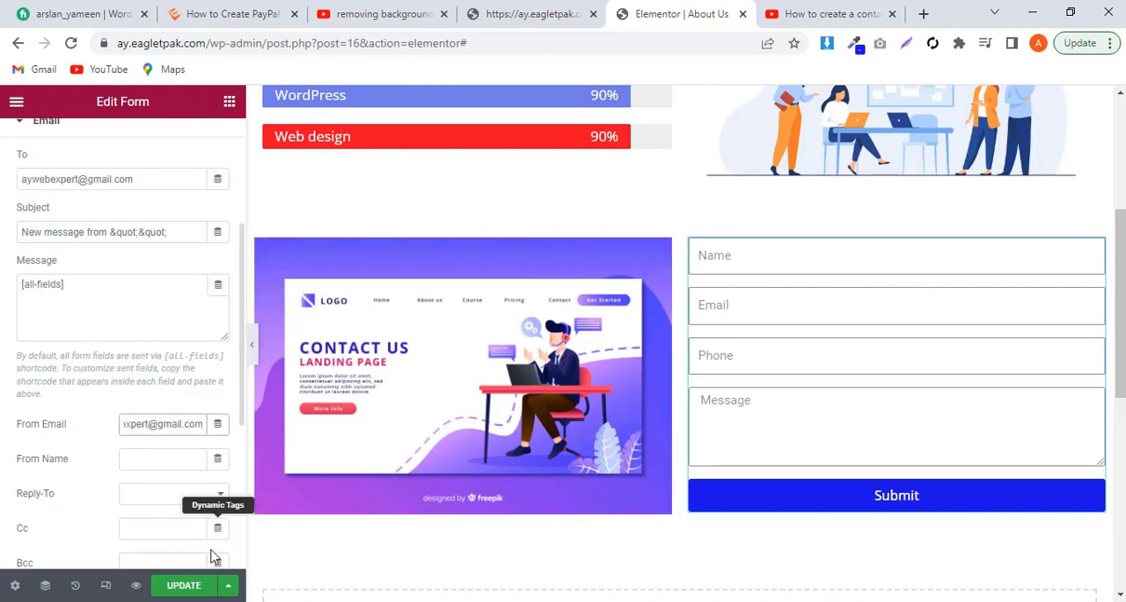
click(178, 585)
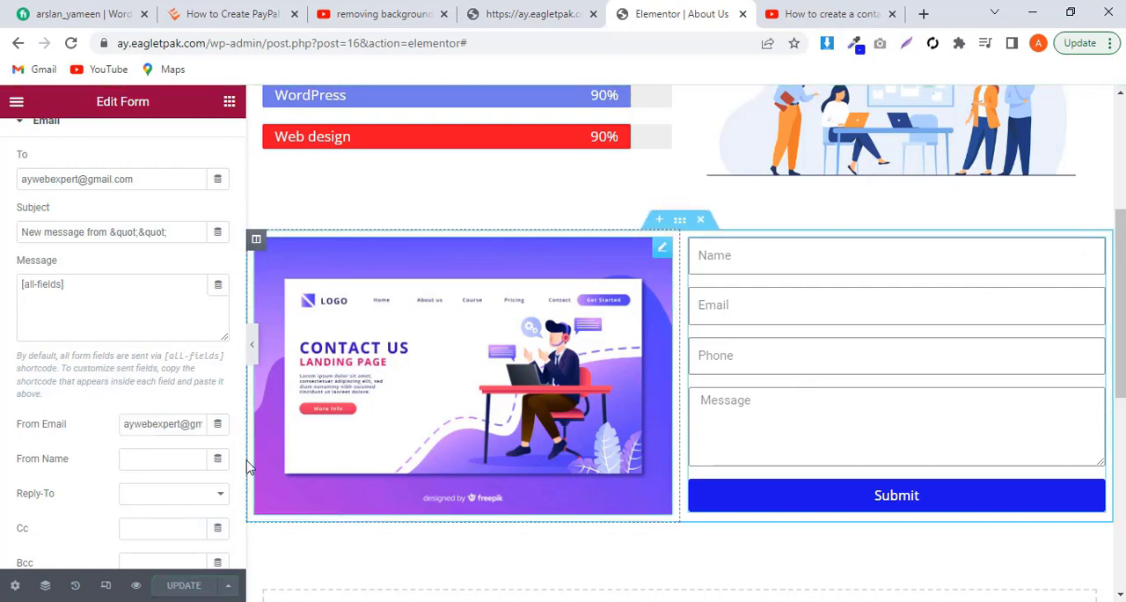
click(251, 352)
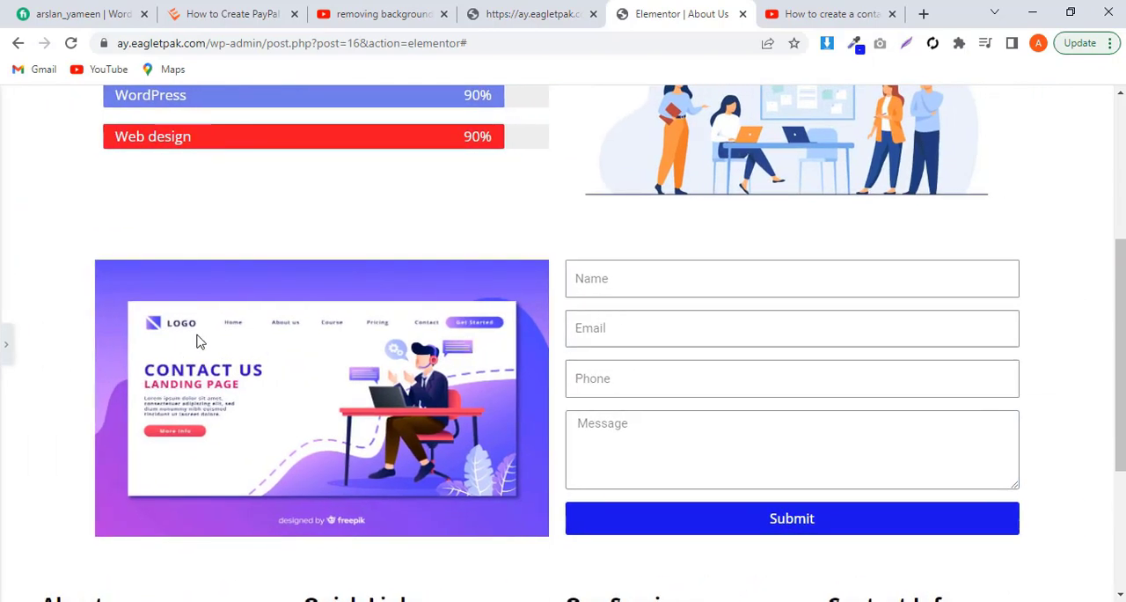
click(6, 352)
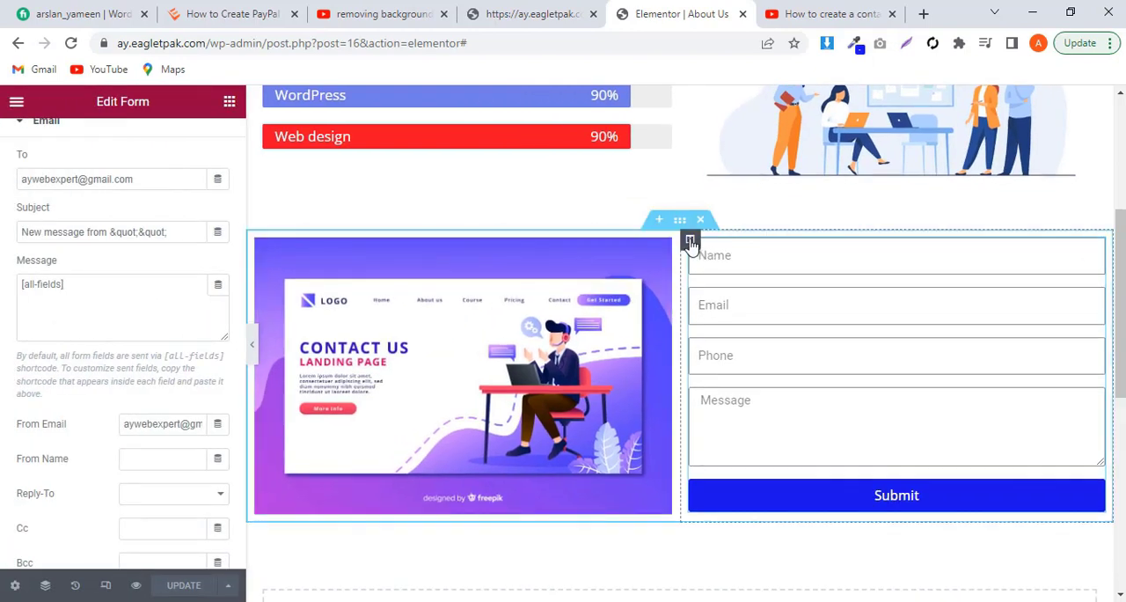
Step: Set the contact form's input size to Medium
click(691, 241)
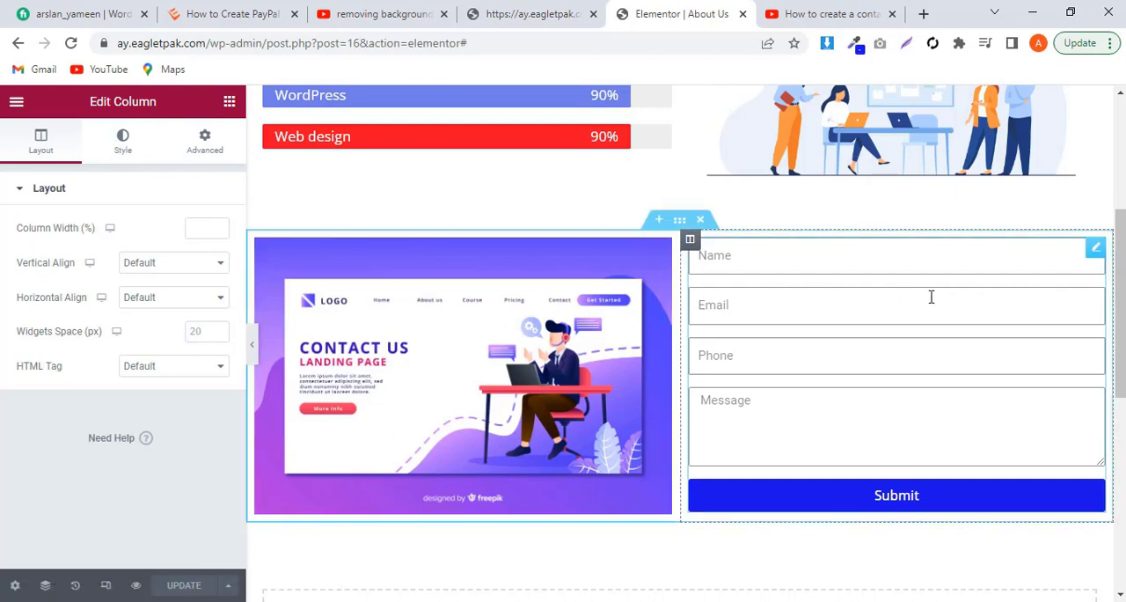
click(1095, 250)
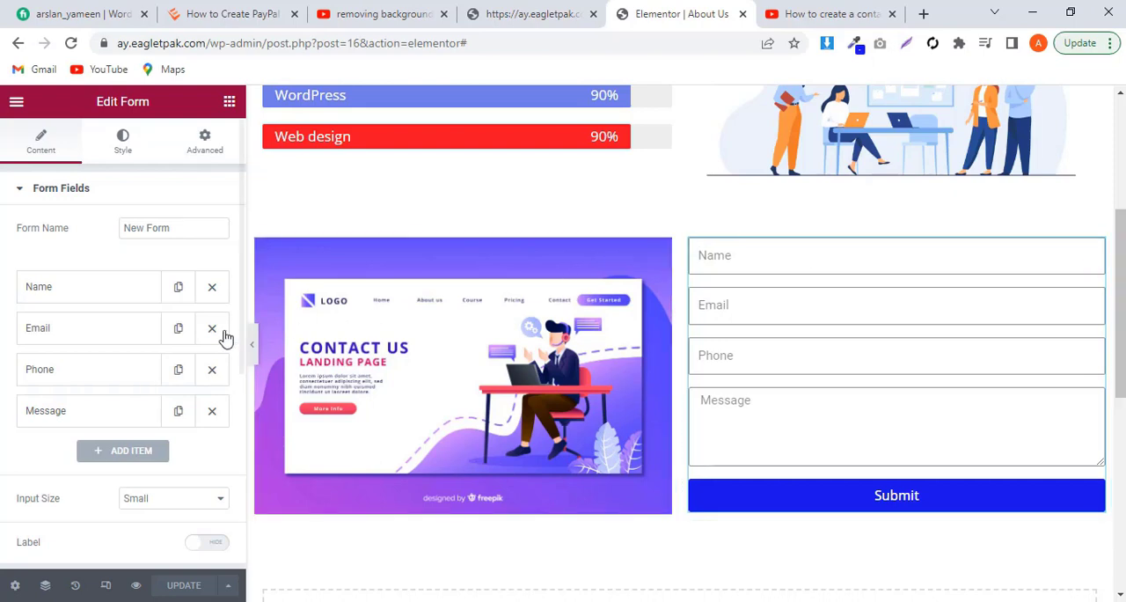
scroll(224, 337, down, 2)
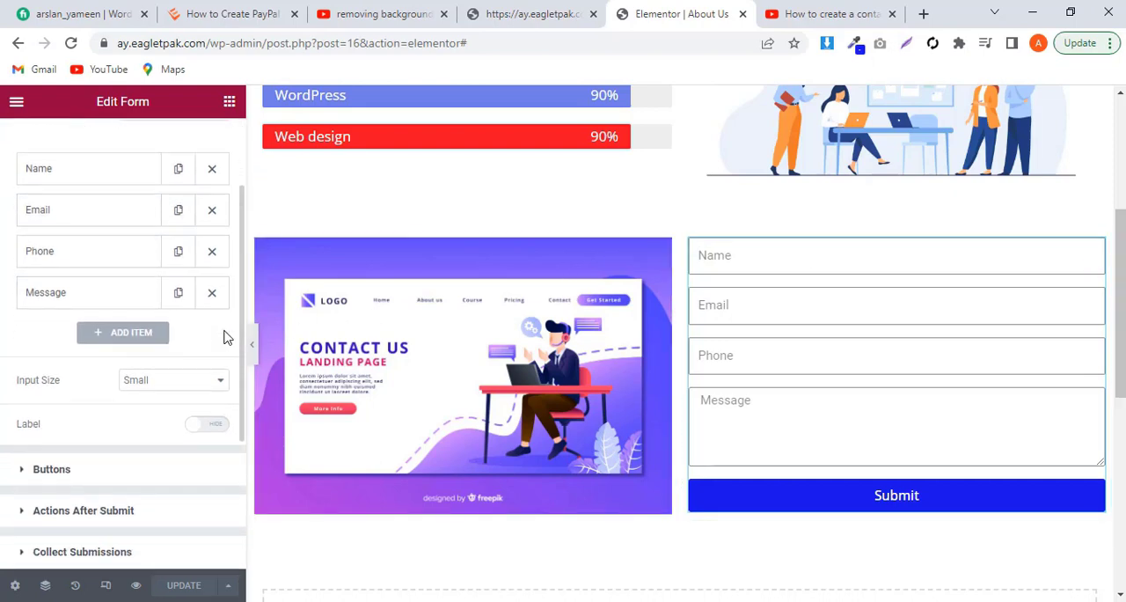
click(149, 366)
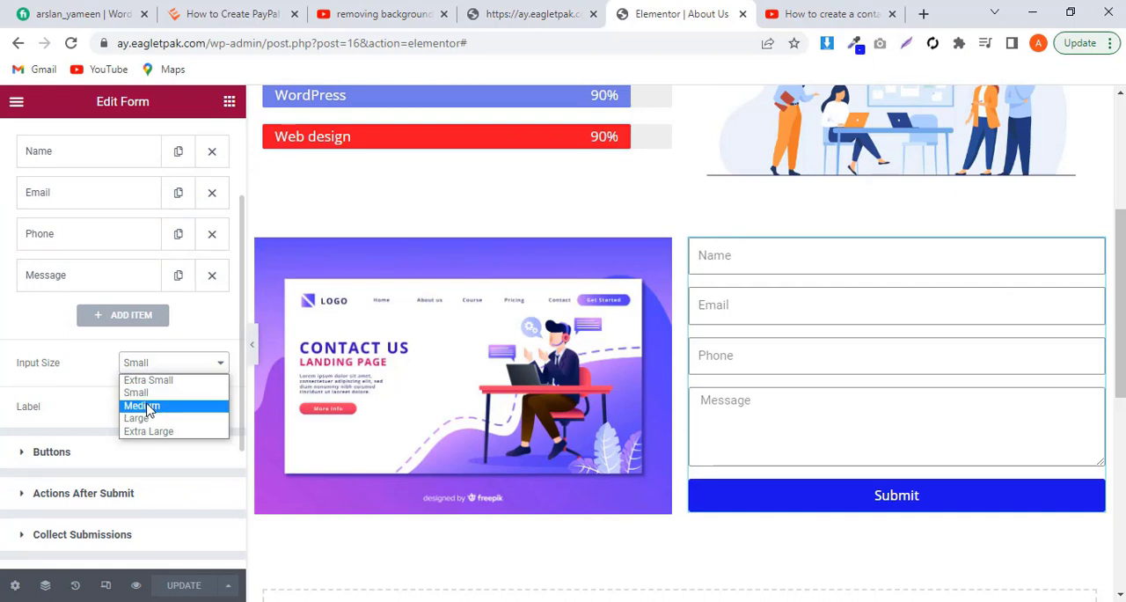
click(140, 405)
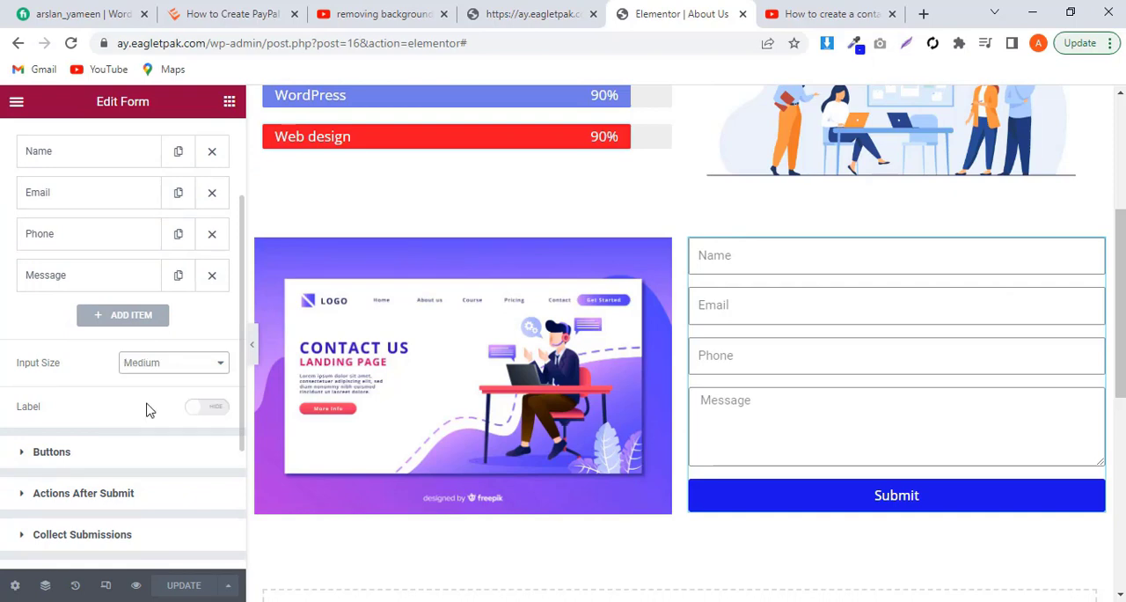
Step: Give the form's column right and left margins of 20 px each and update the page
click(1109, 272)
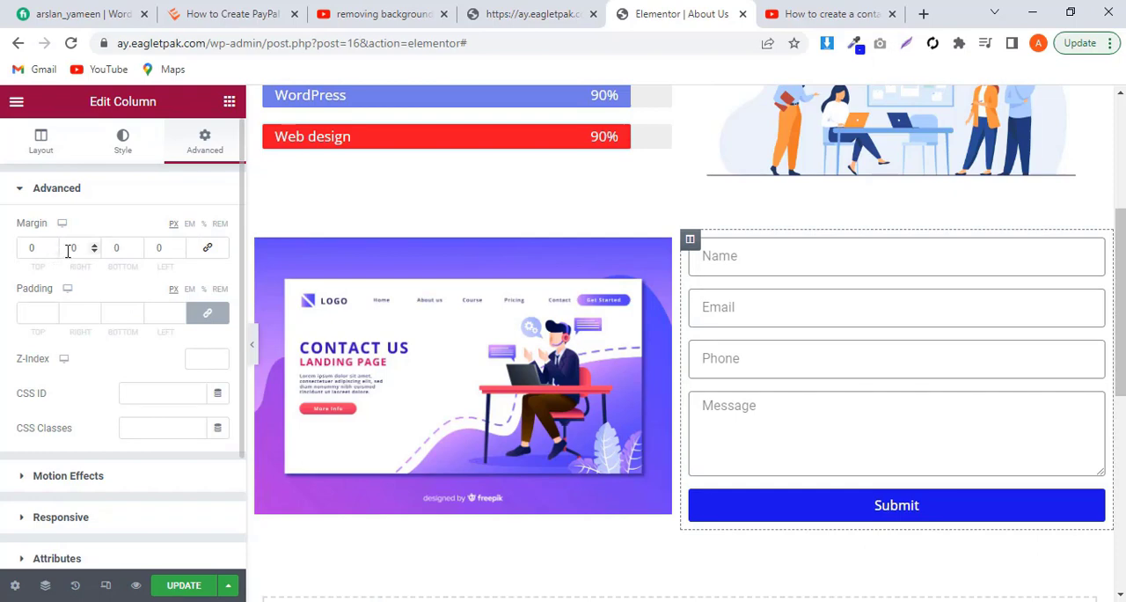
click(66, 247)
text(2)
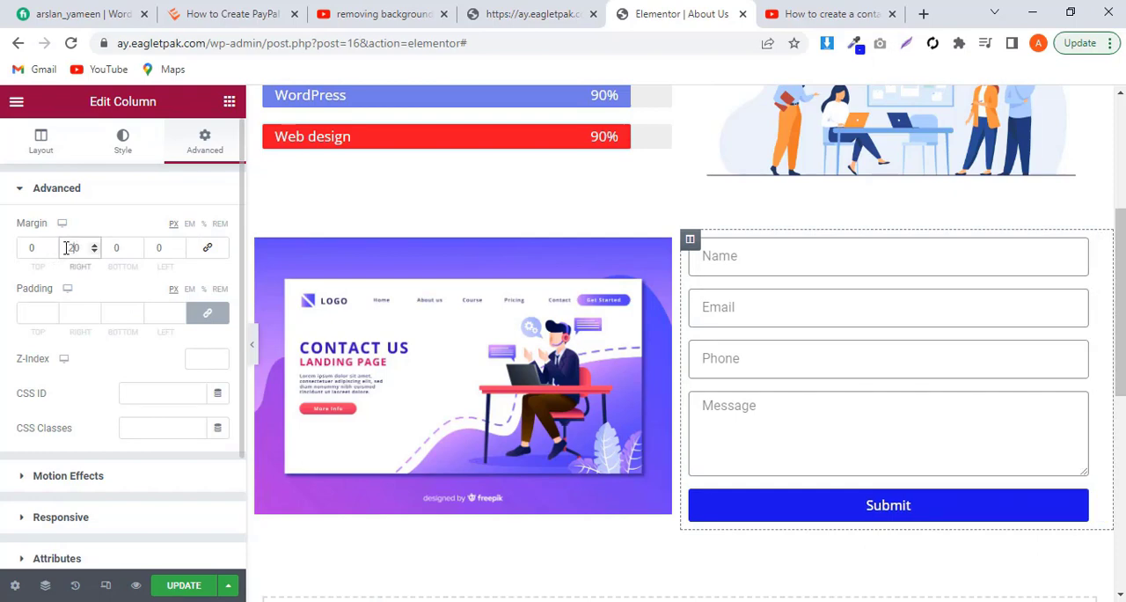
click(157, 247)
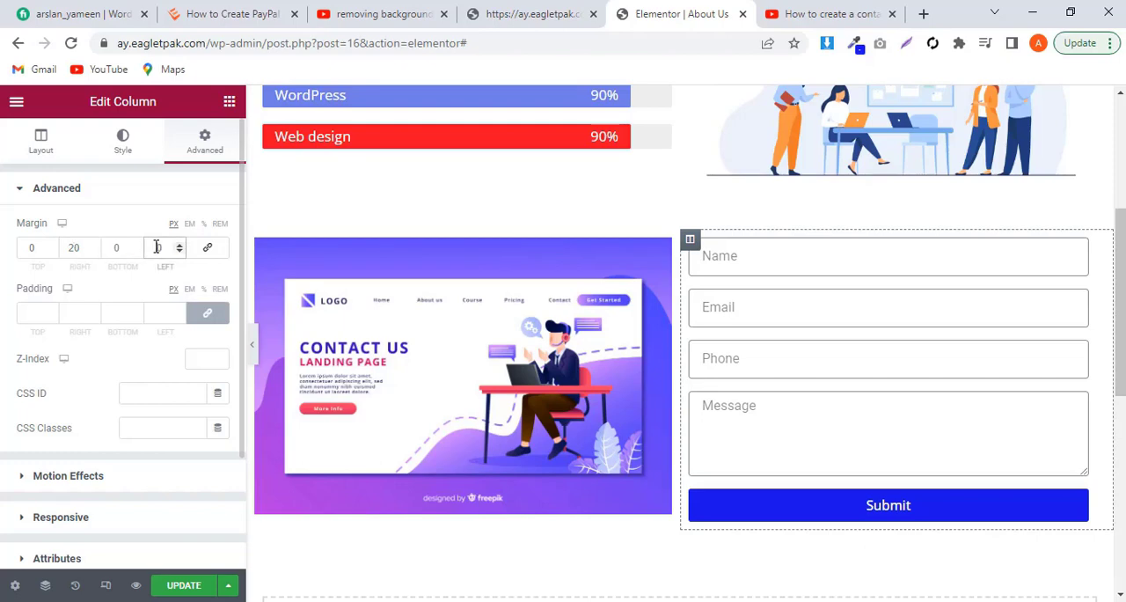
text(2)
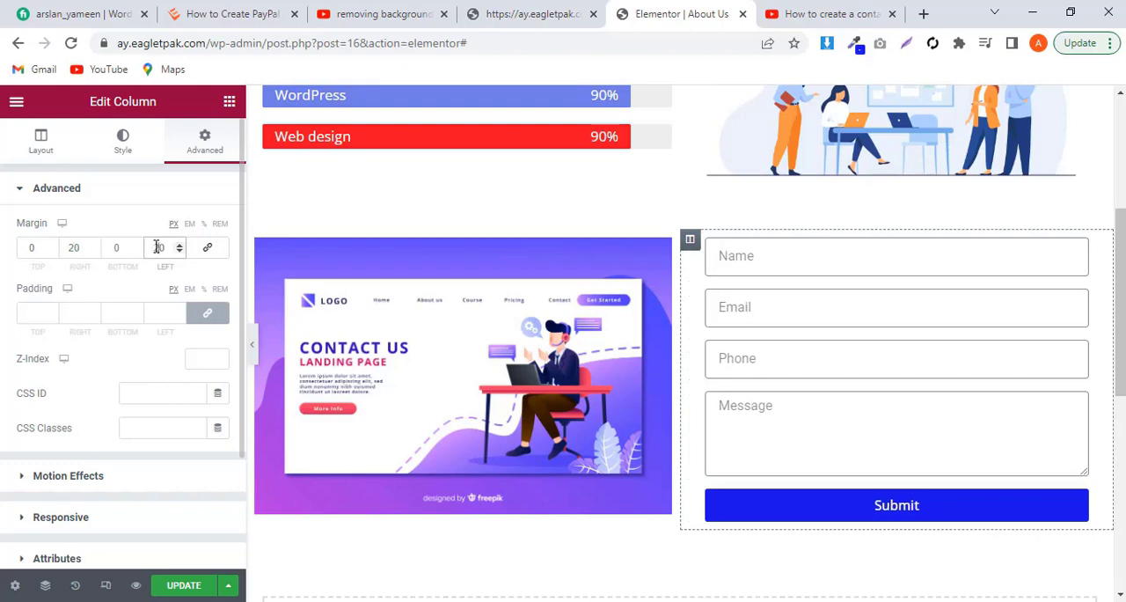
click(184, 588)
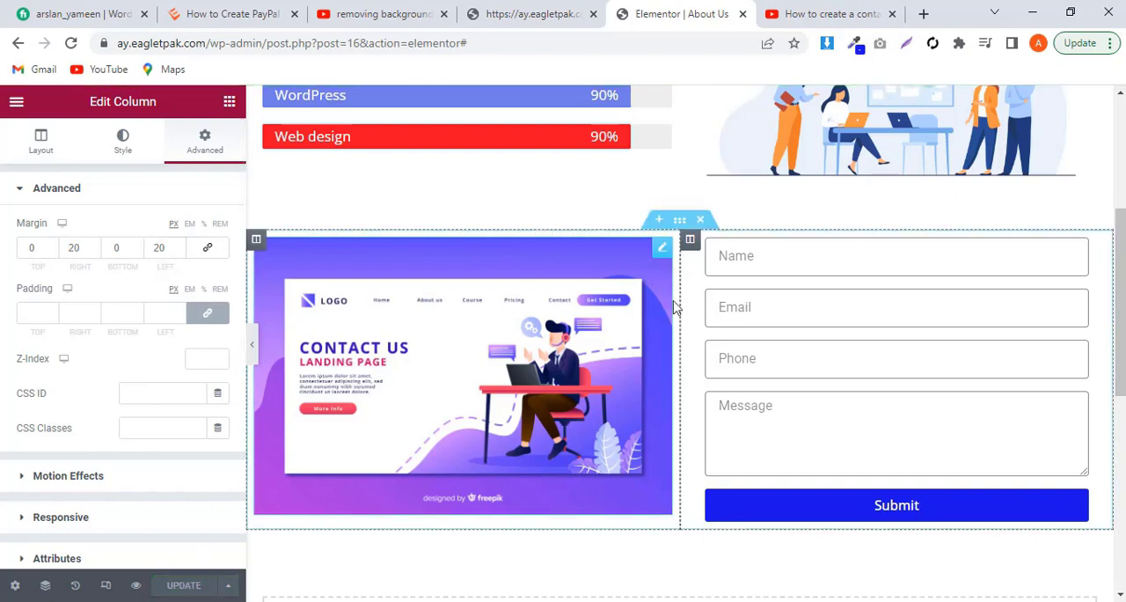
Step: Set the contact image's size to Full and preview the section at full width
click(662, 248)
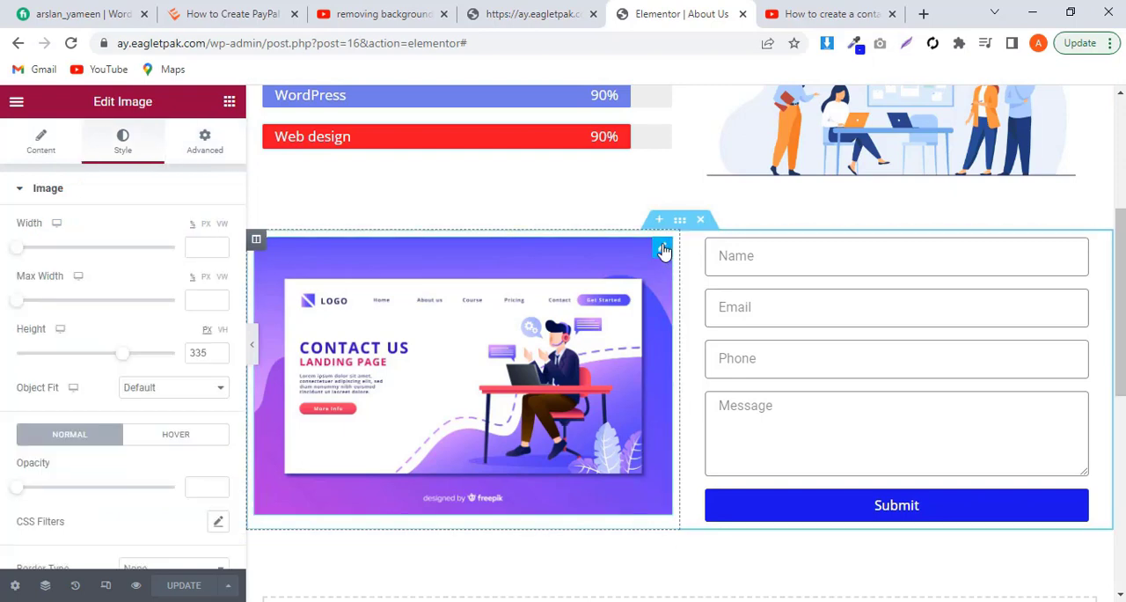
click(40, 143)
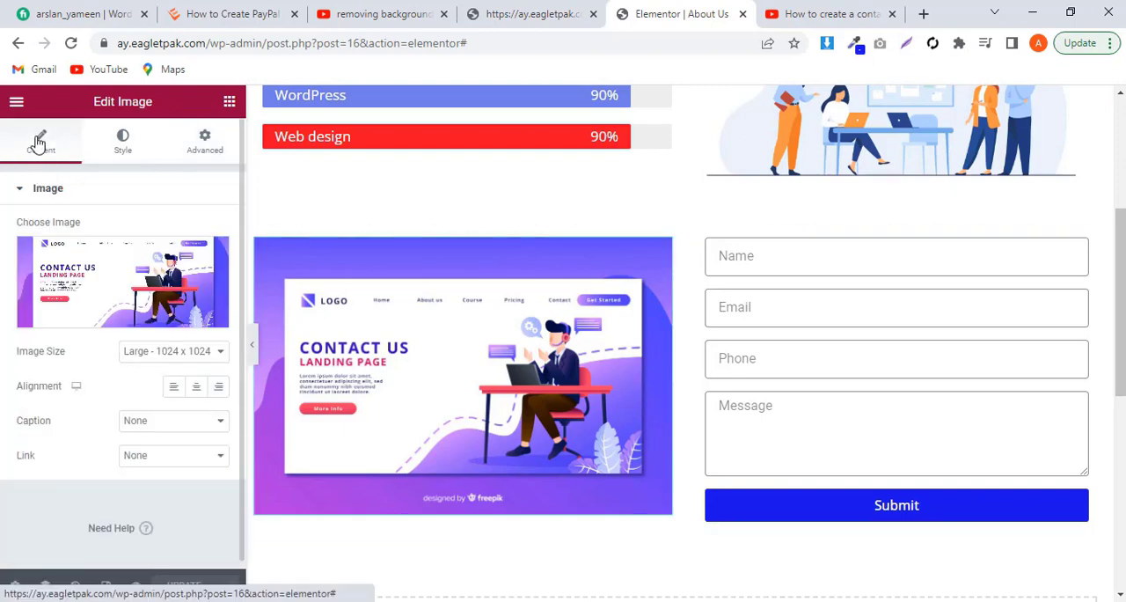
click(156, 354)
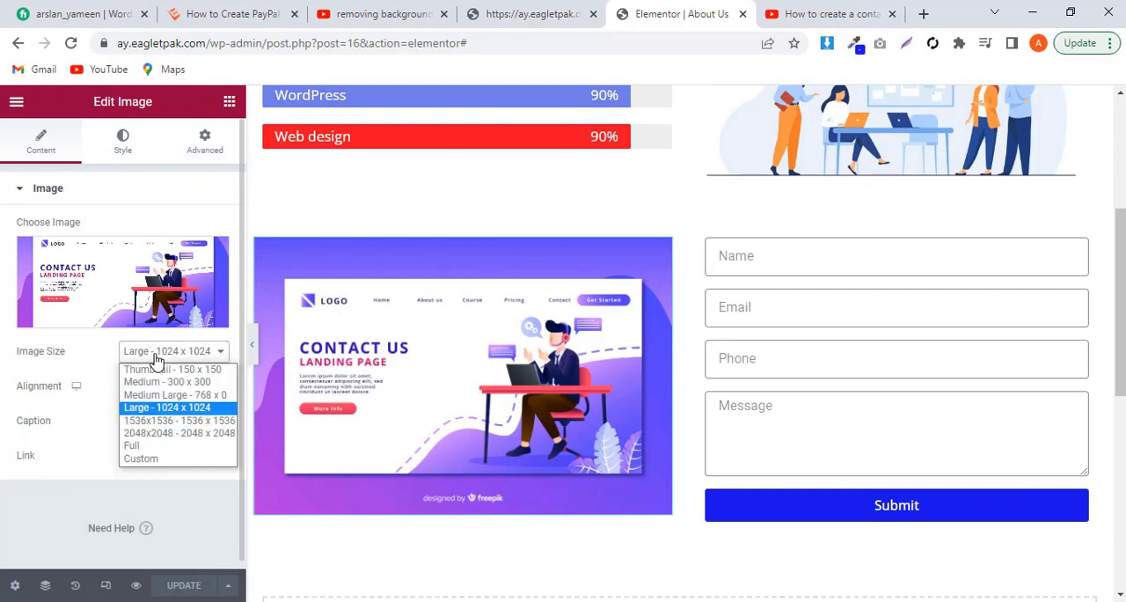
click(146, 446)
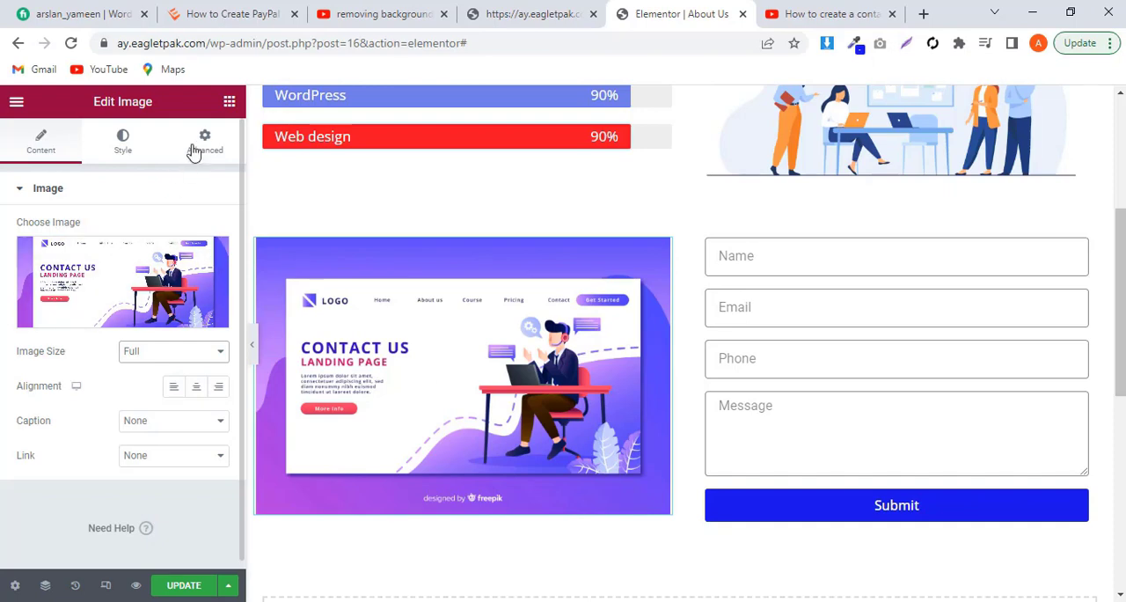
click(252, 348)
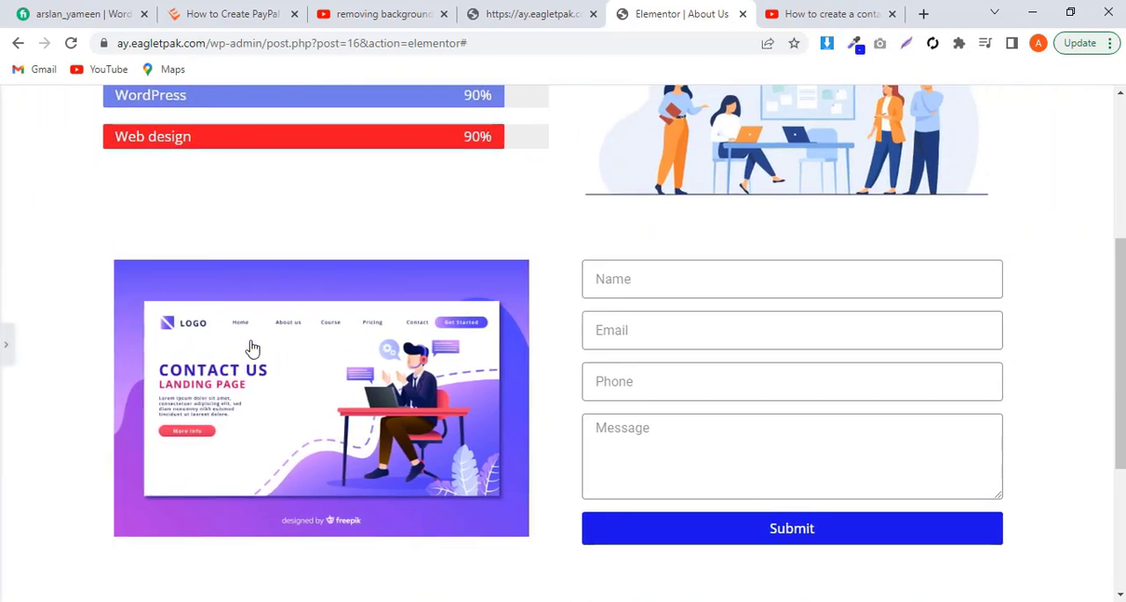
Step: Set the contact image's height to 350 px, update the page and preview the section at full width
click(5, 350)
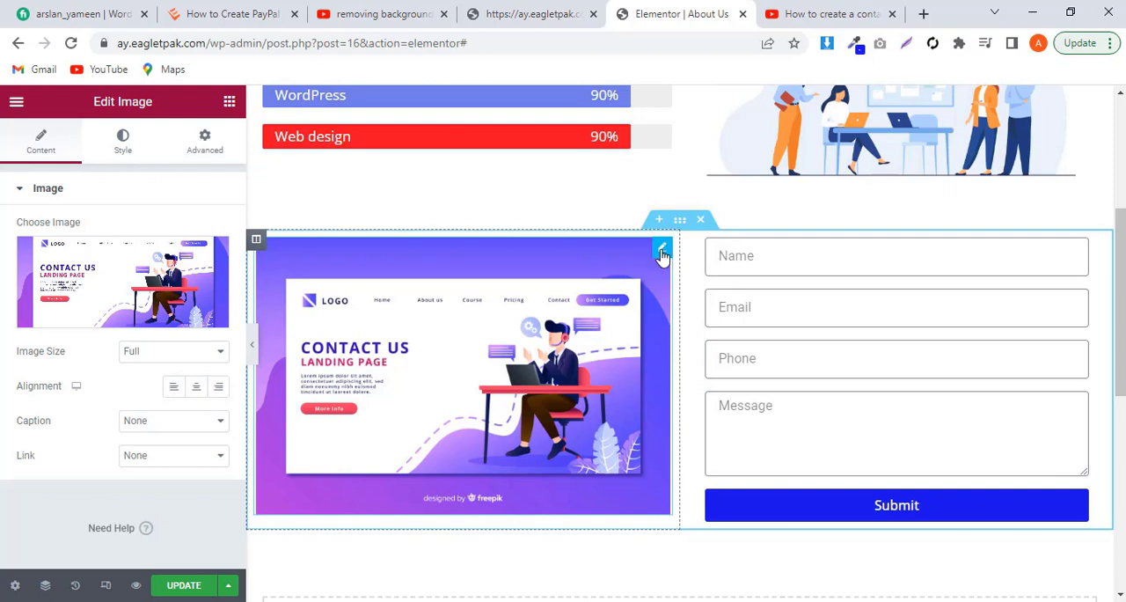
click(123, 141)
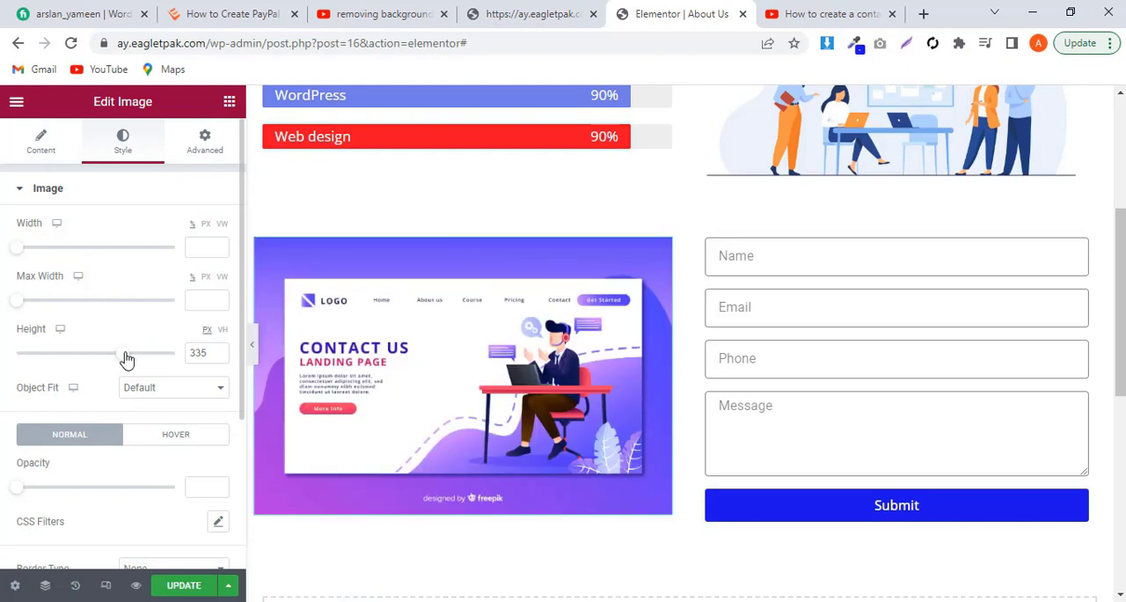
drag(126, 358, 131, 360)
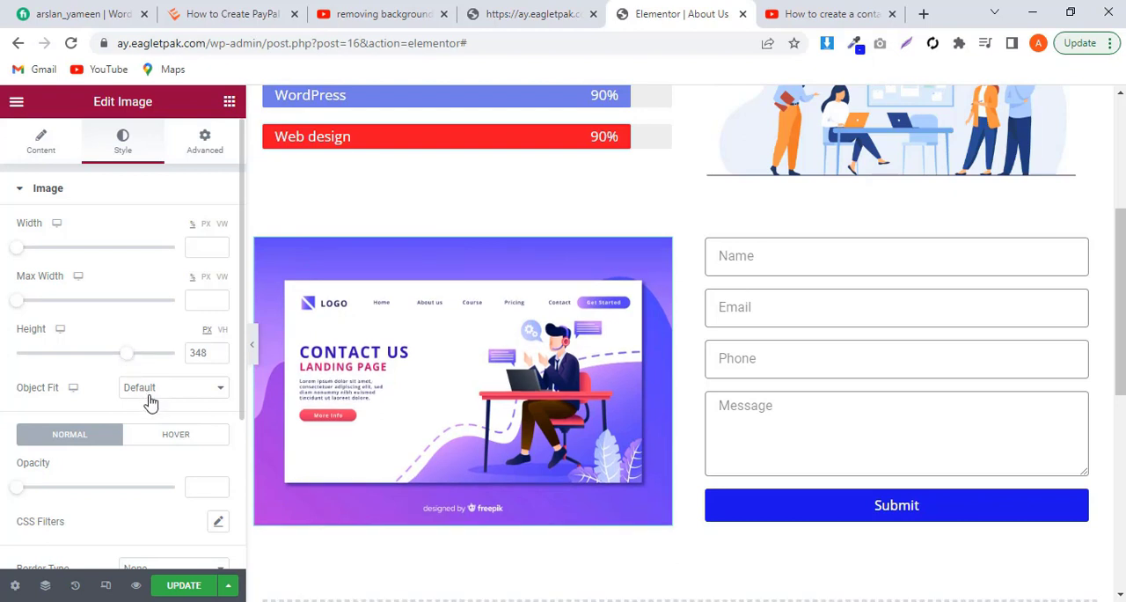
click(218, 350)
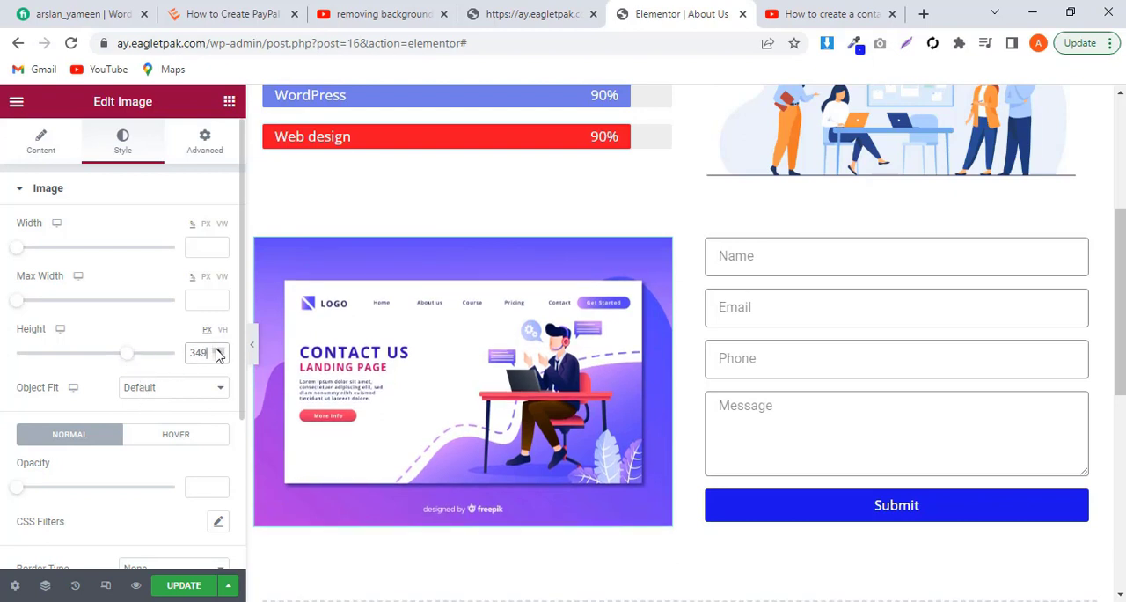
click(218, 350)
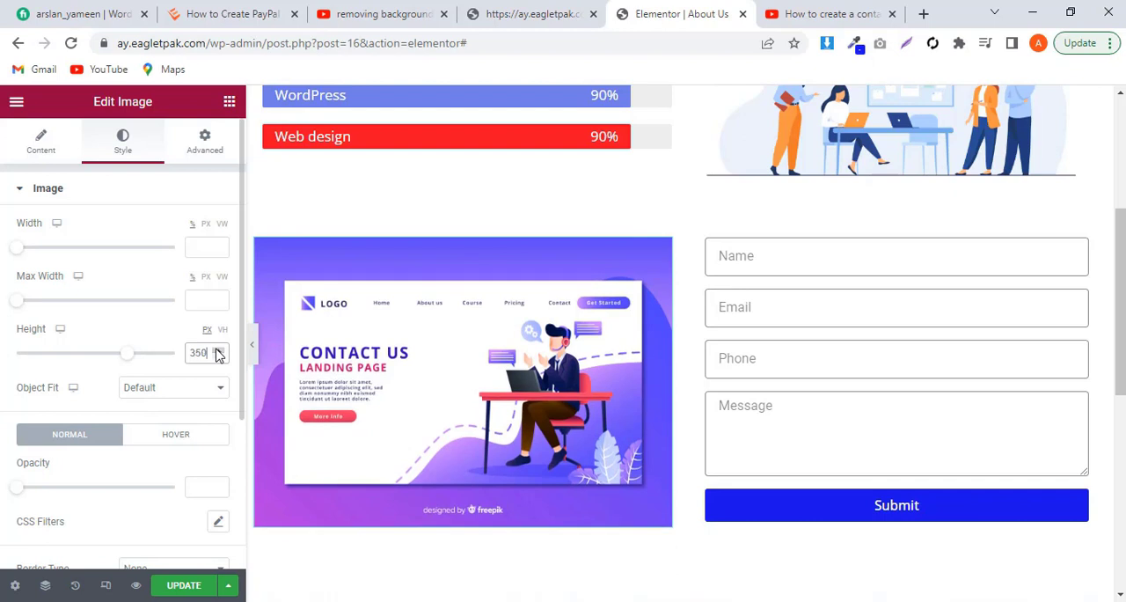
click(181, 586)
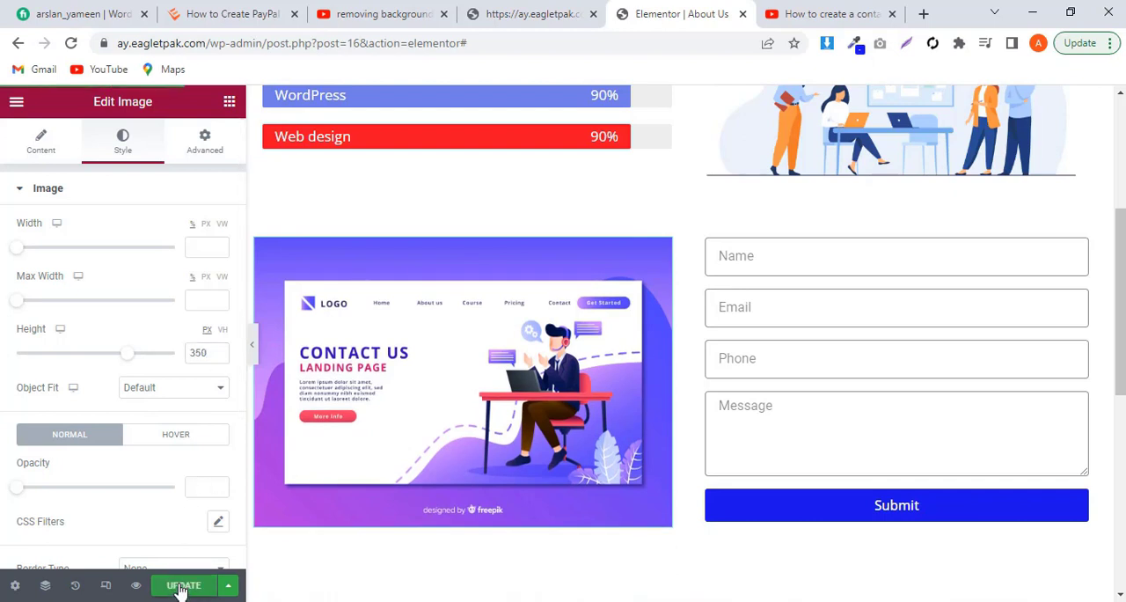
click(252, 345)
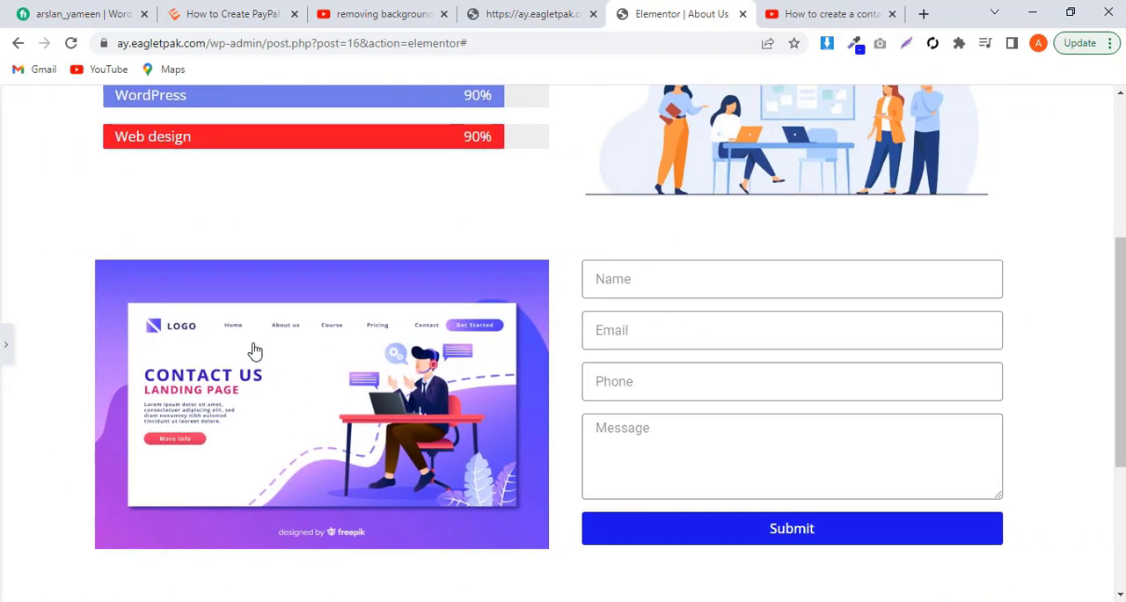
scroll(545, 373, down, 2)
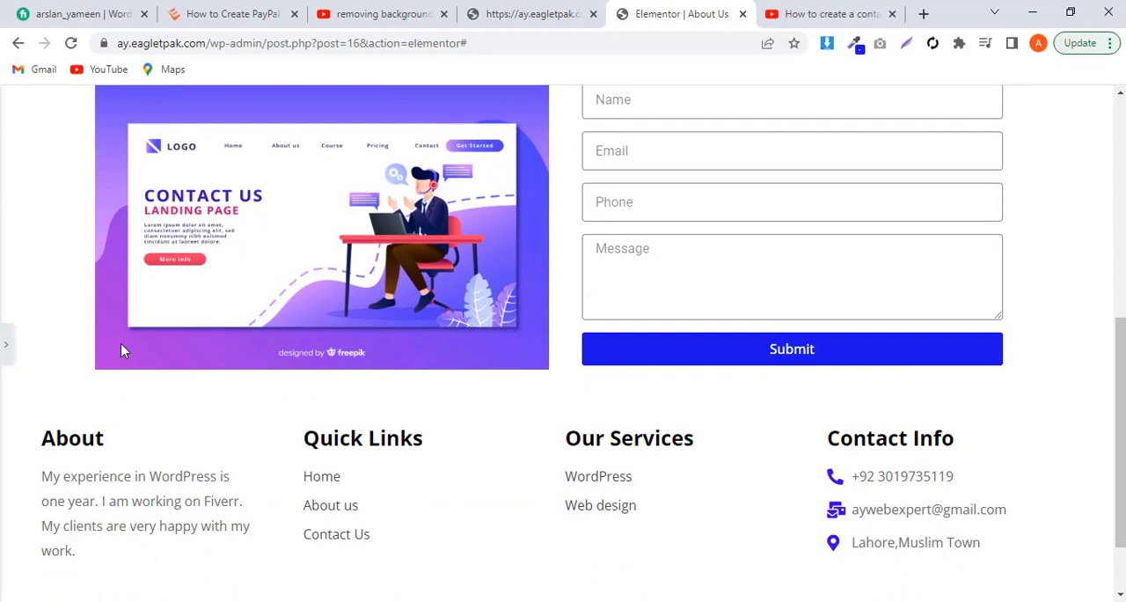
Step: Find the Social Icons widget and place it below the contact form's Submit button
click(4, 356)
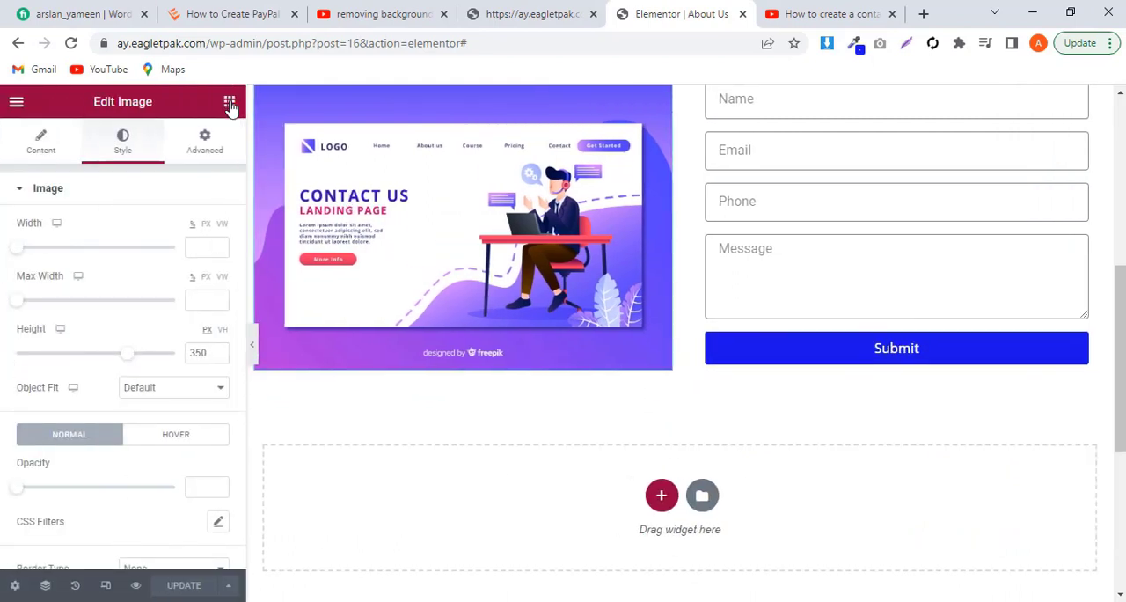
click(229, 103)
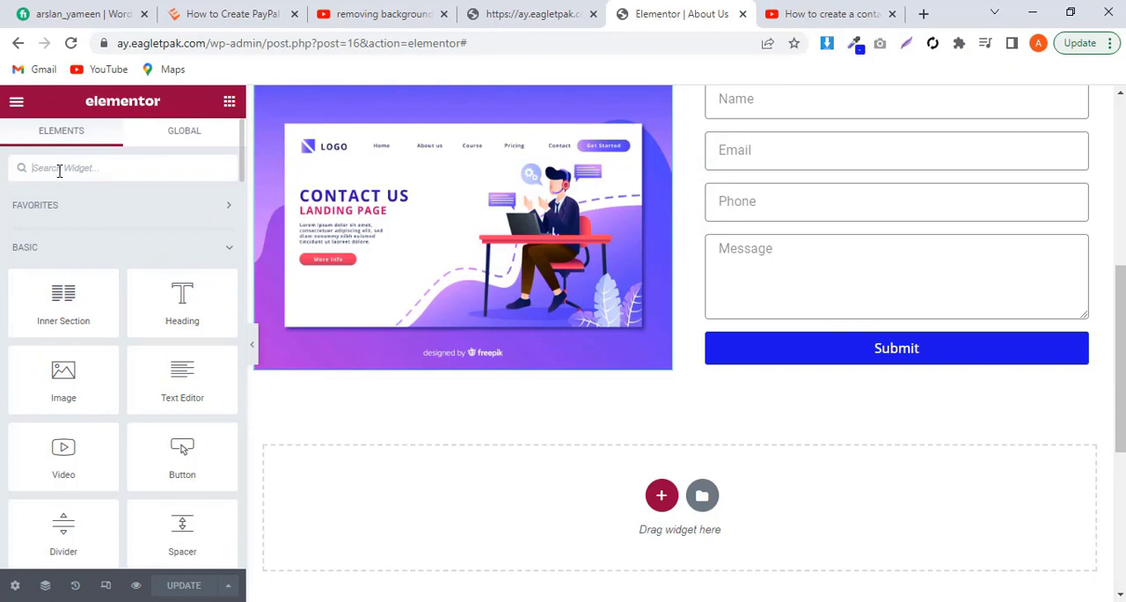
text(i)
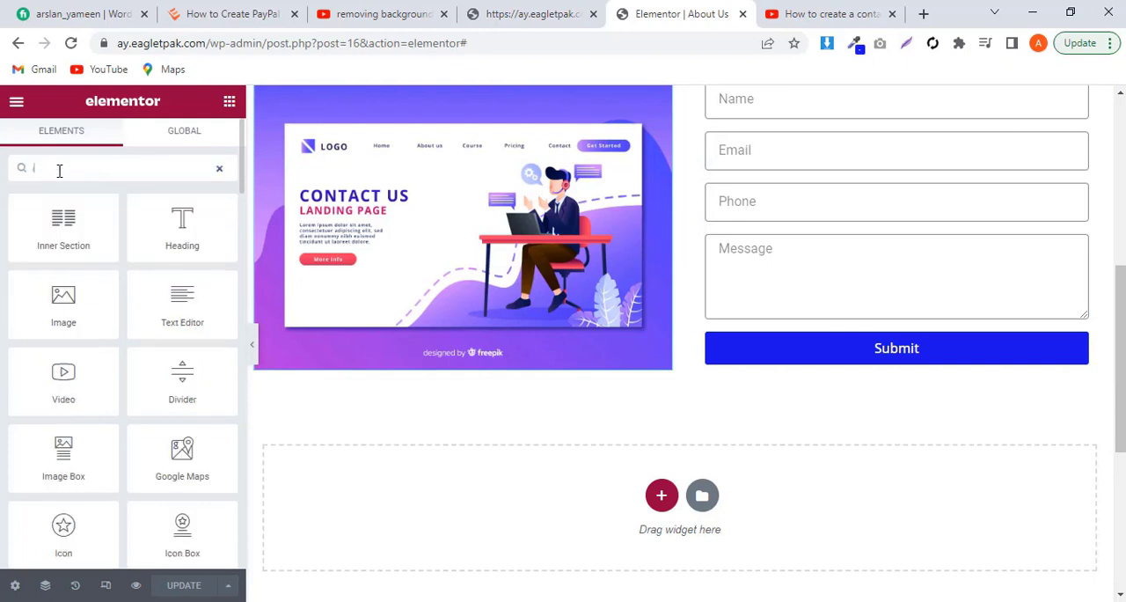
text(c)
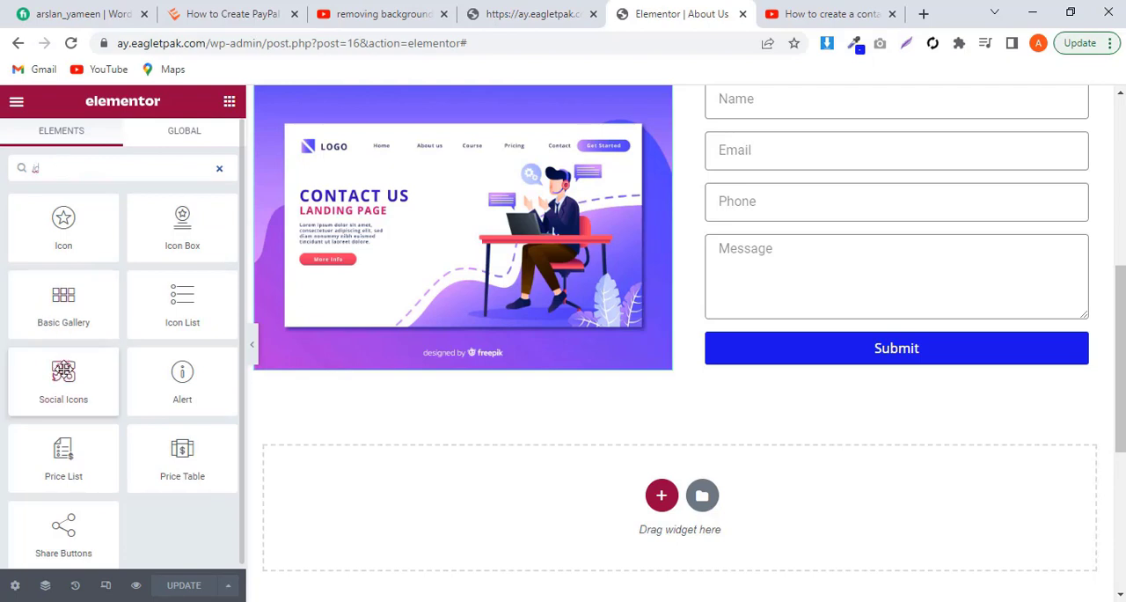
drag(63, 370, 804, 372)
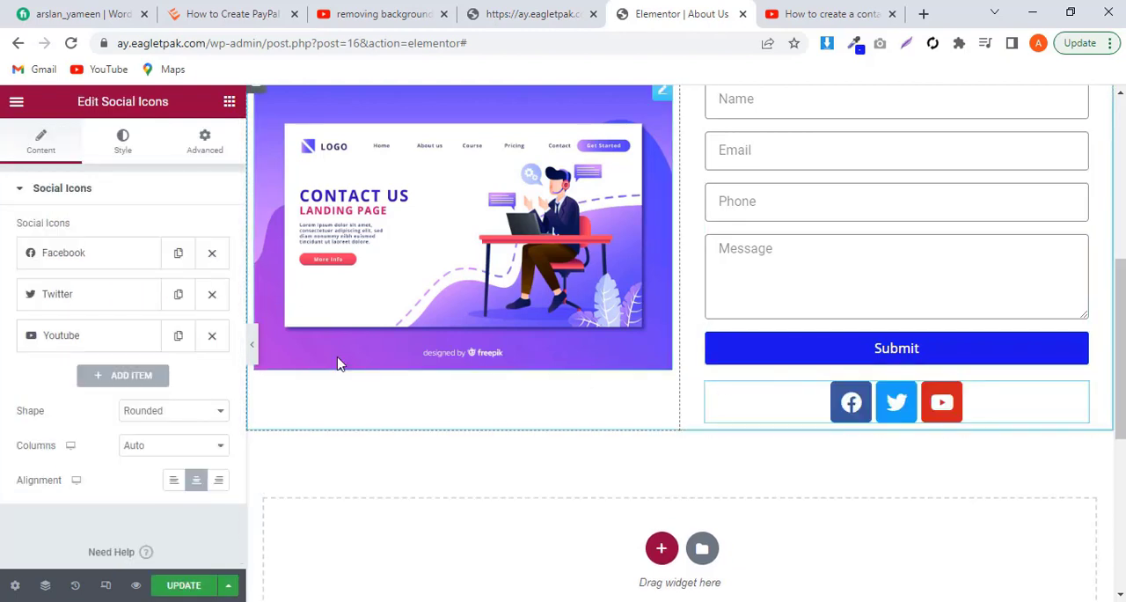
Step: Replace the Twitter item's icon with the Whatsapp icon from the icon library
click(86, 302)
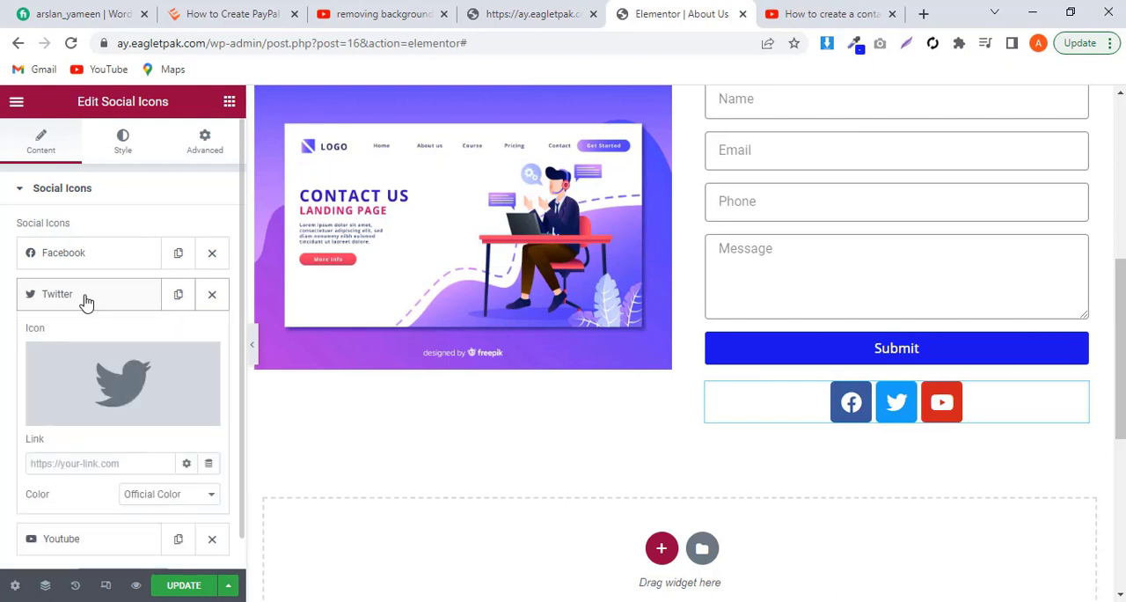
click(113, 369)
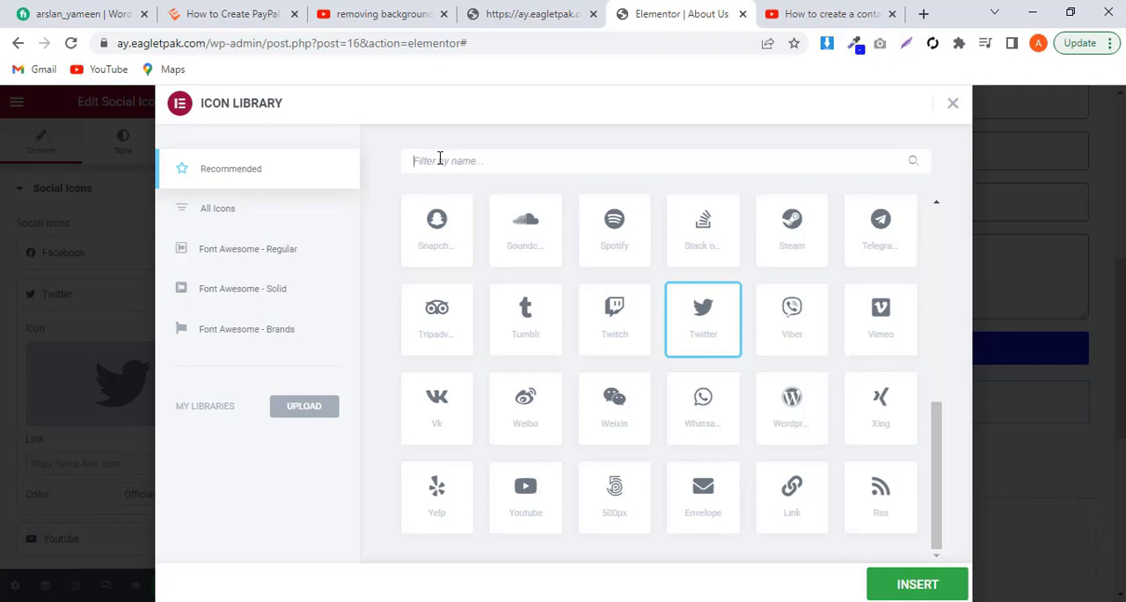
click(440, 161)
text(wh)
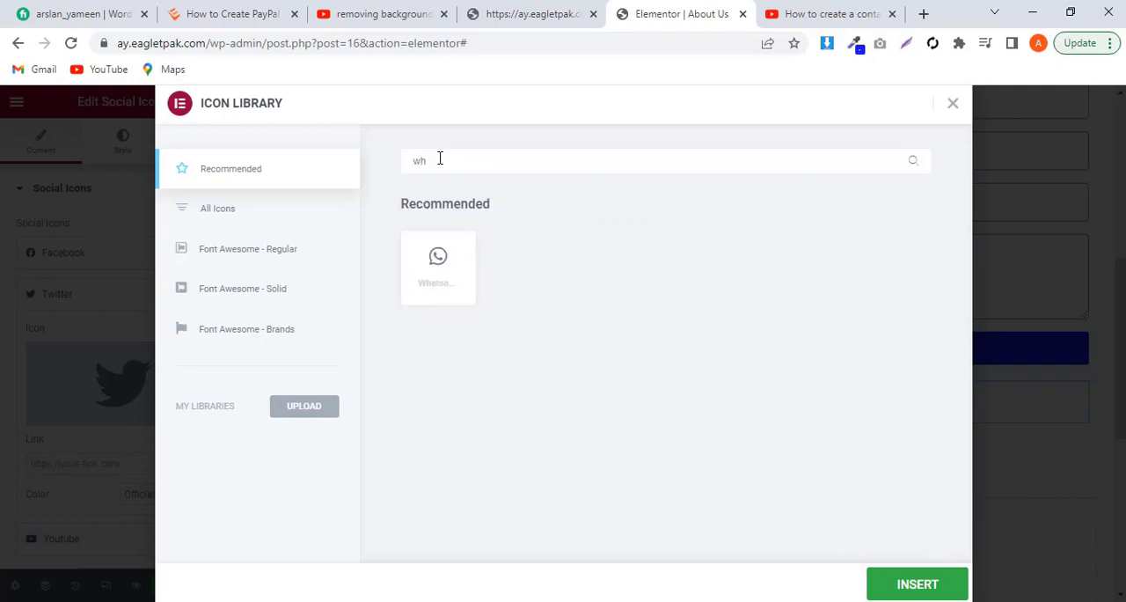
click(451, 283)
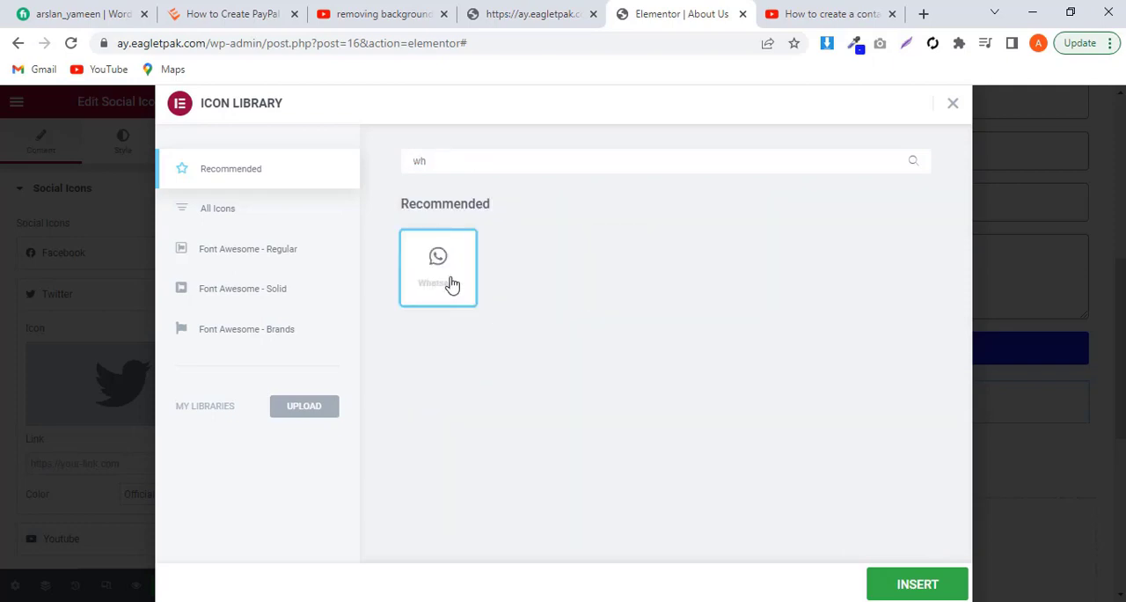
click(912, 586)
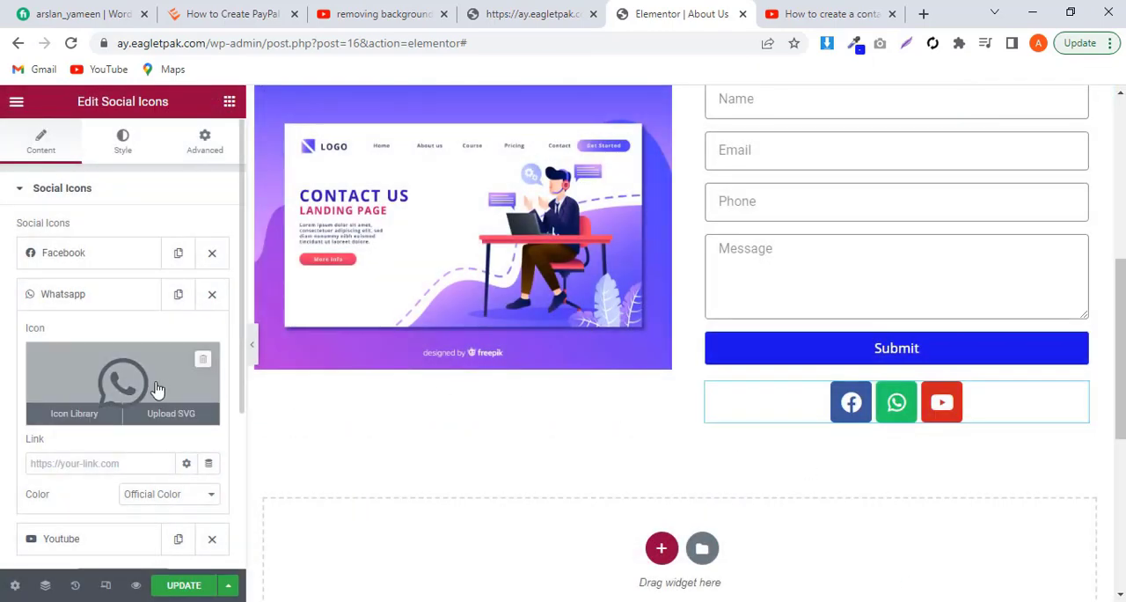
Step: Switch the social icons' color to Custom and set their primary color to white
scroll(159, 390, down, 3)
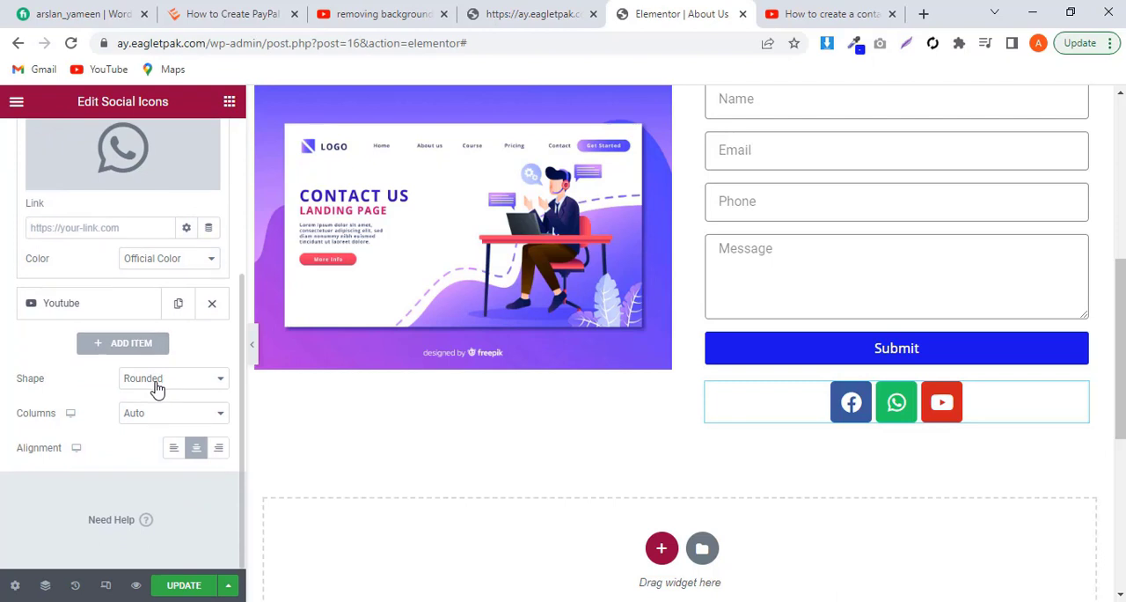
scroll(144, 399, up, 3)
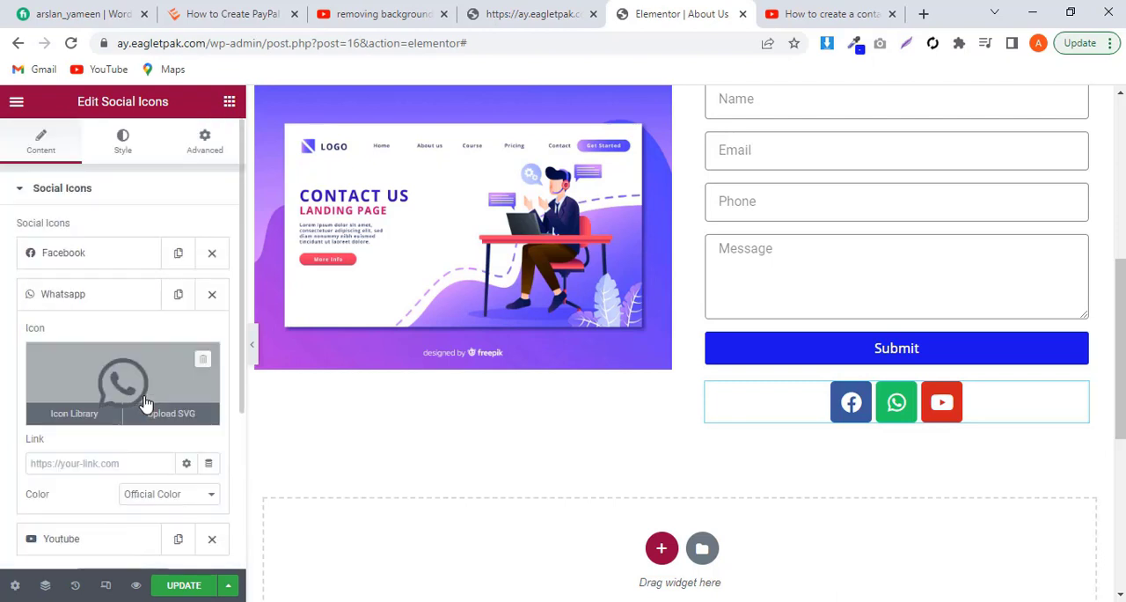
click(126, 150)
click(146, 231)
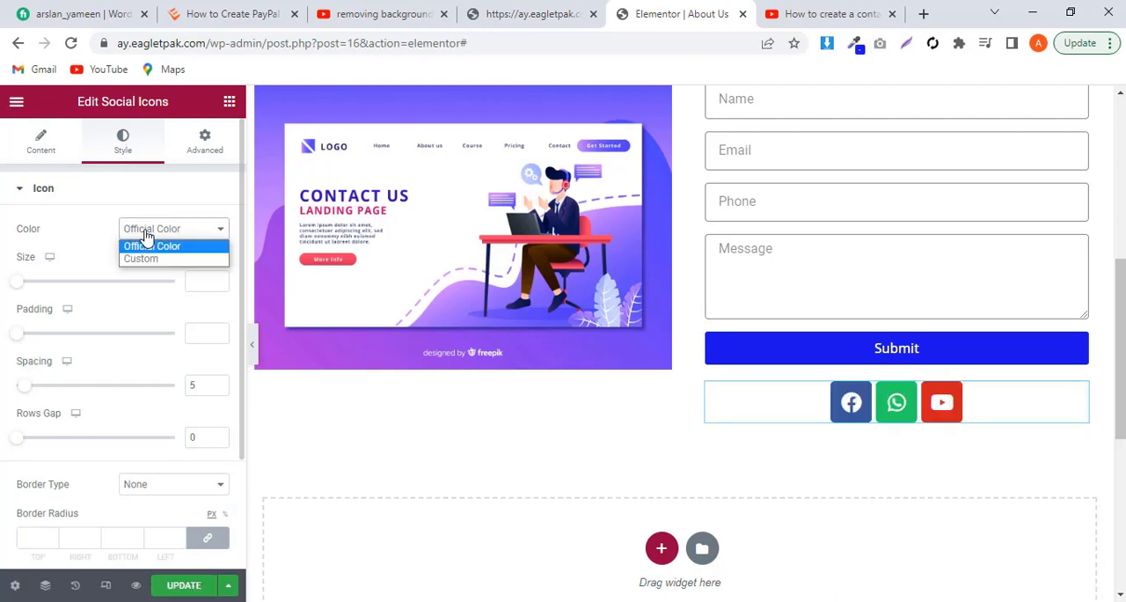
click(142, 261)
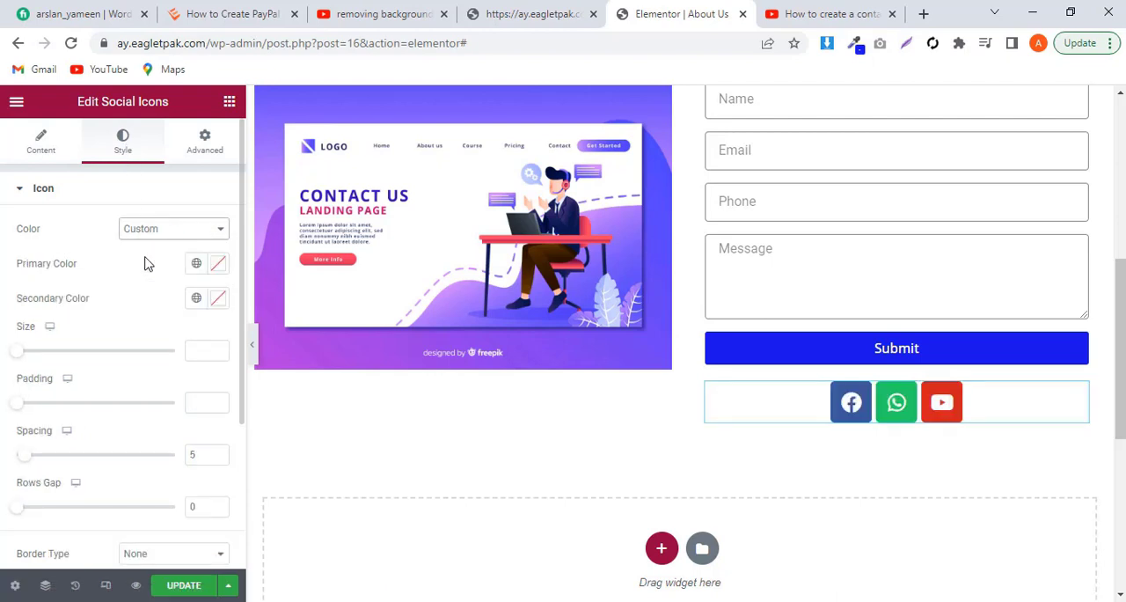
click(218, 266)
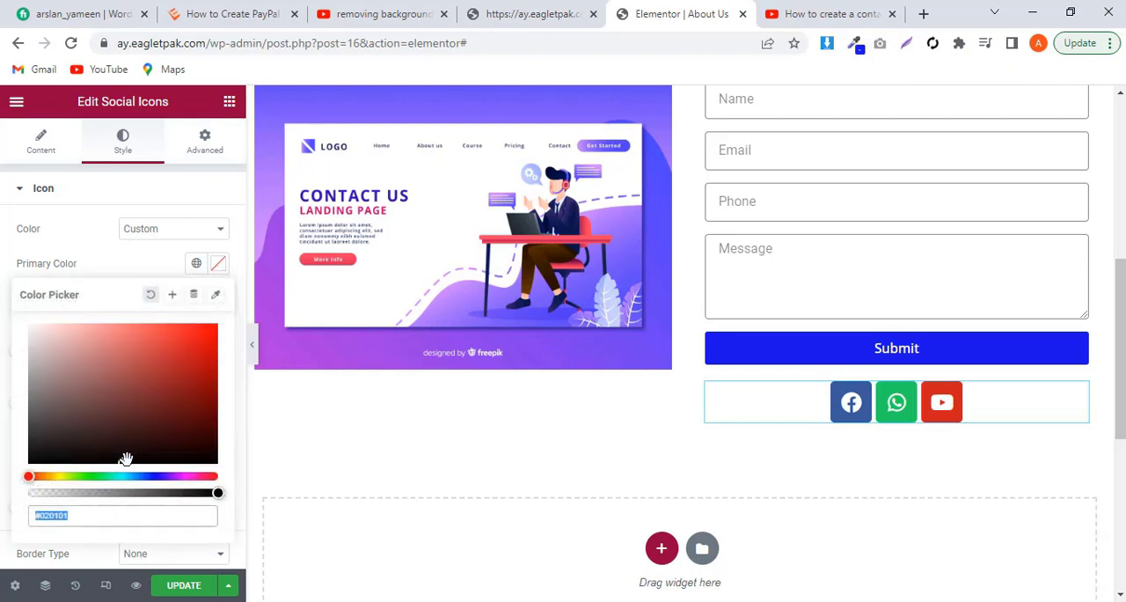
drag(126, 459, 3, 320)
click(3, 320)
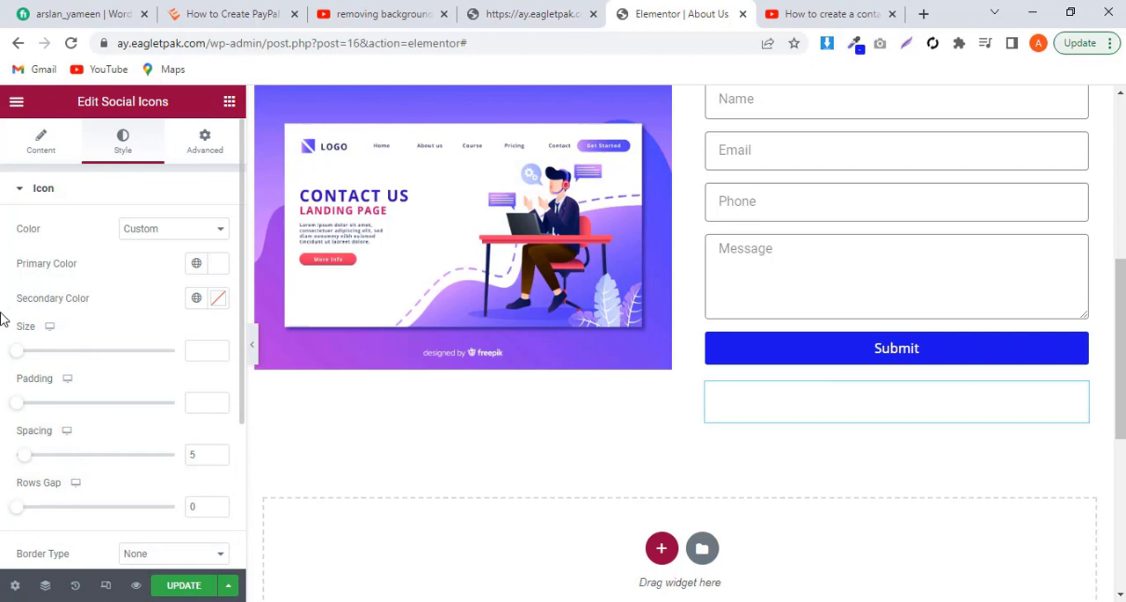
Step: Set the Facebook item's link to the placeholder #
click(41, 141)
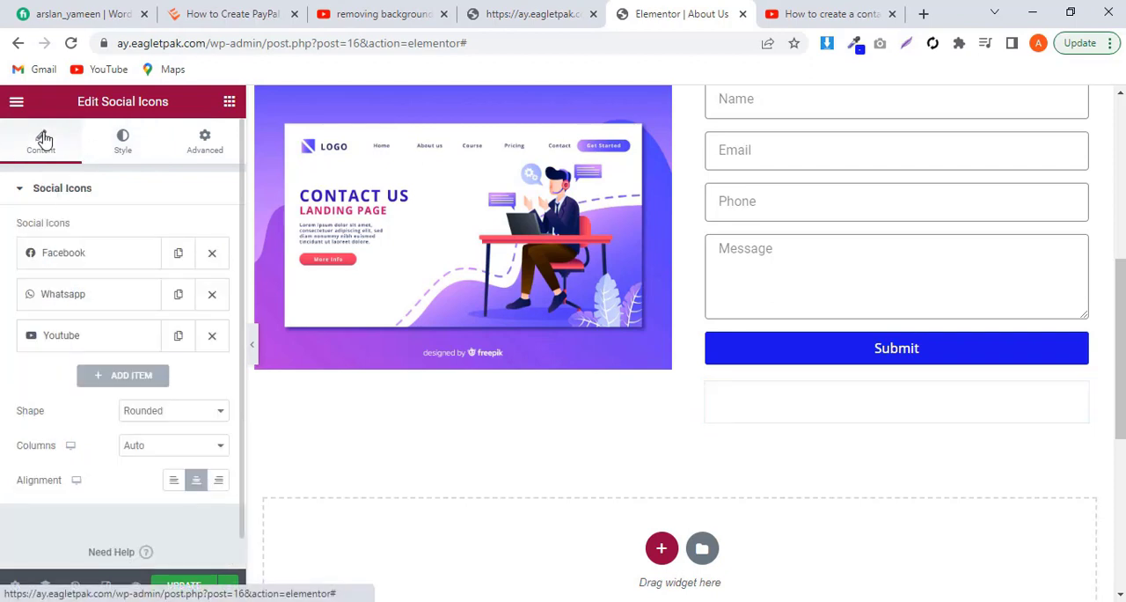
click(100, 252)
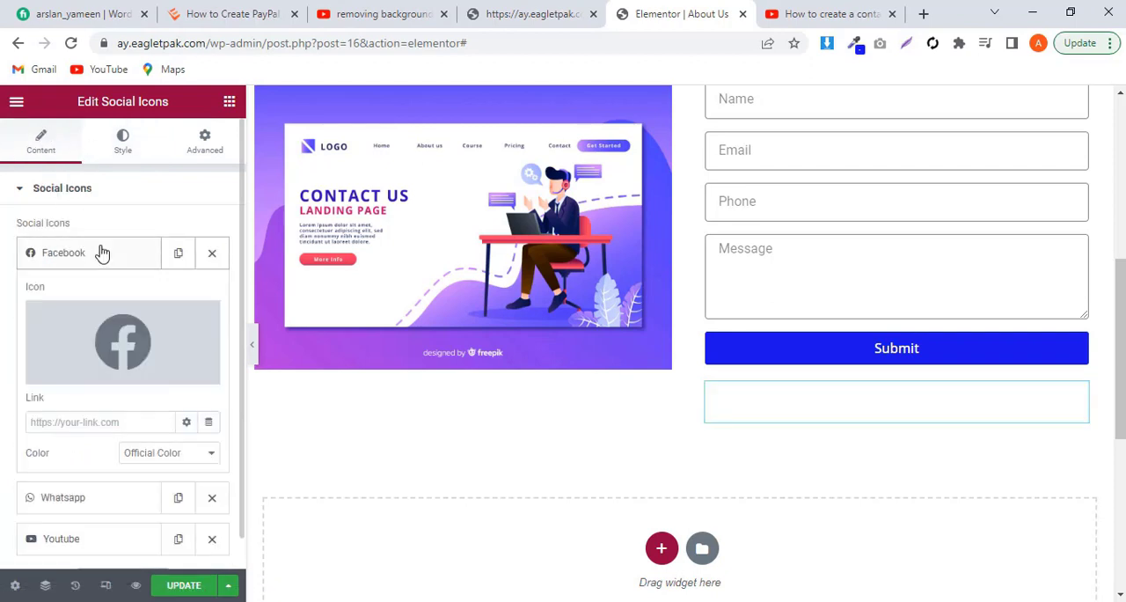
click(95, 423)
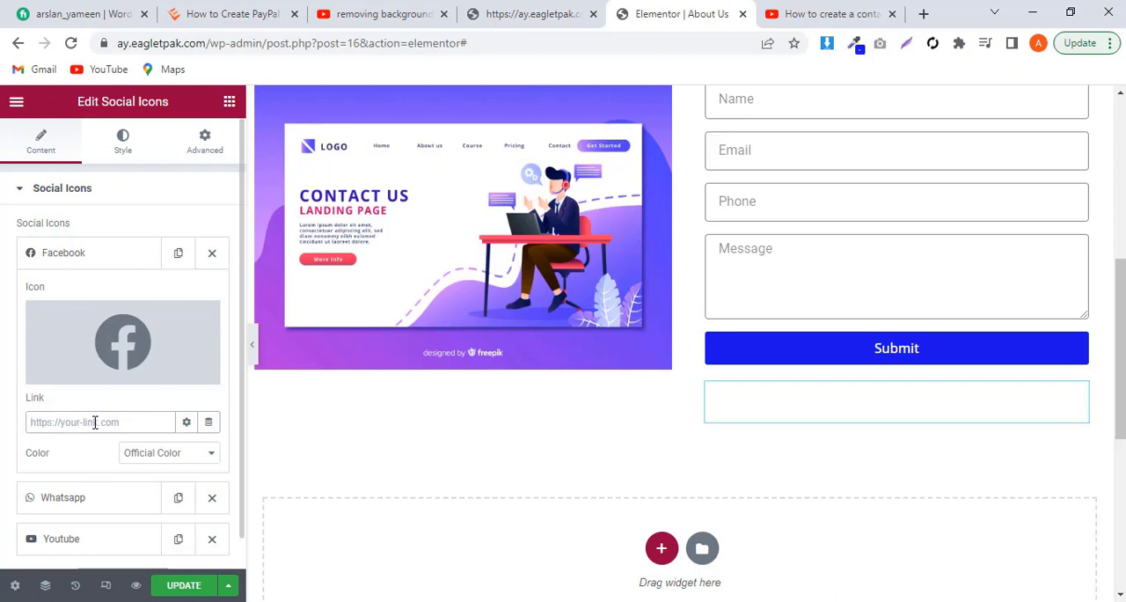
text(@)
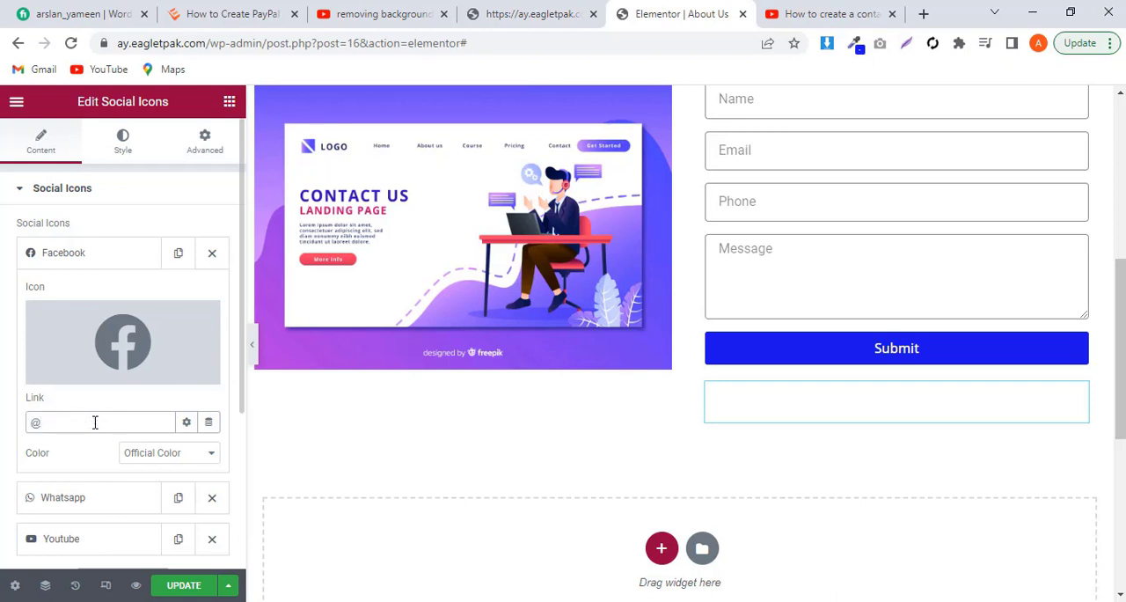
key(BackSpace)
text(#)
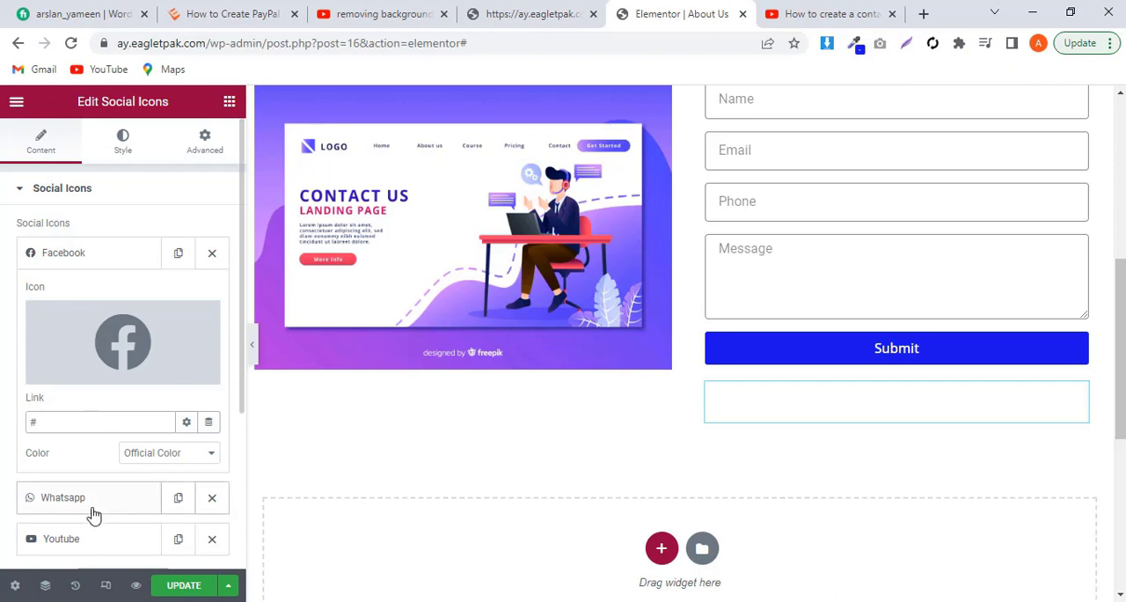
Step: Switch the Facebook item's color to Custom and set its secondary color to blue #000CFF
scroll(94, 513, down, 1)
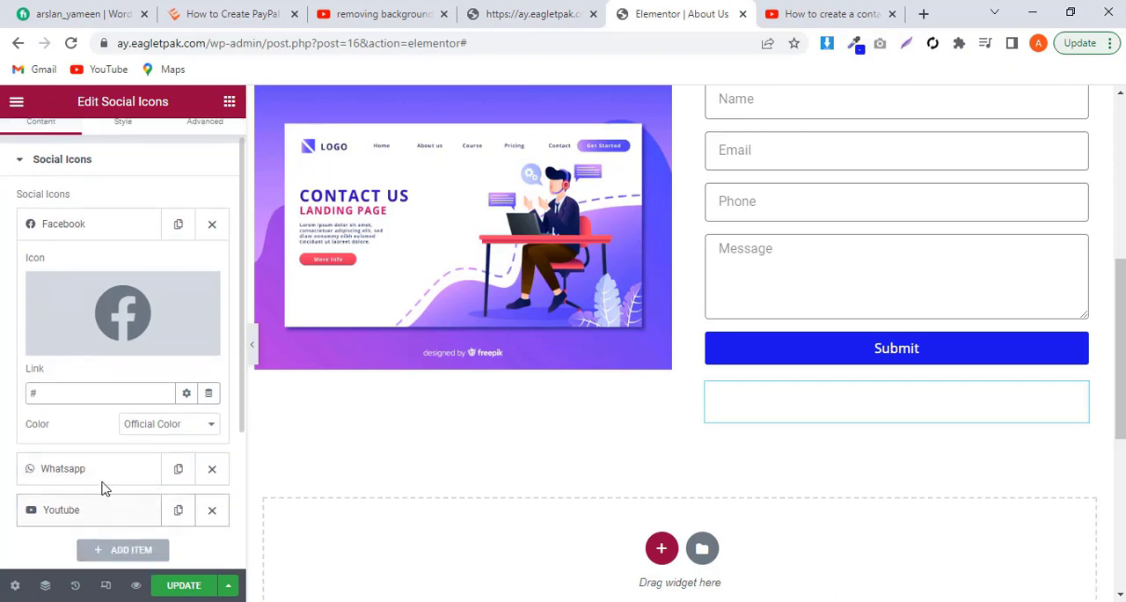
click(150, 424)
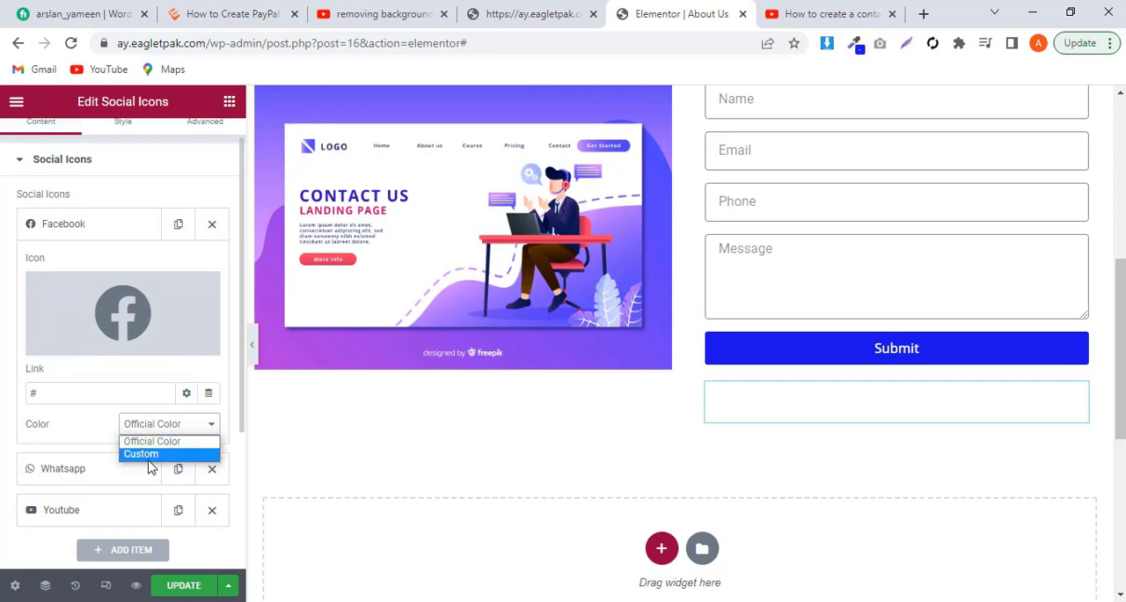
click(143, 454)
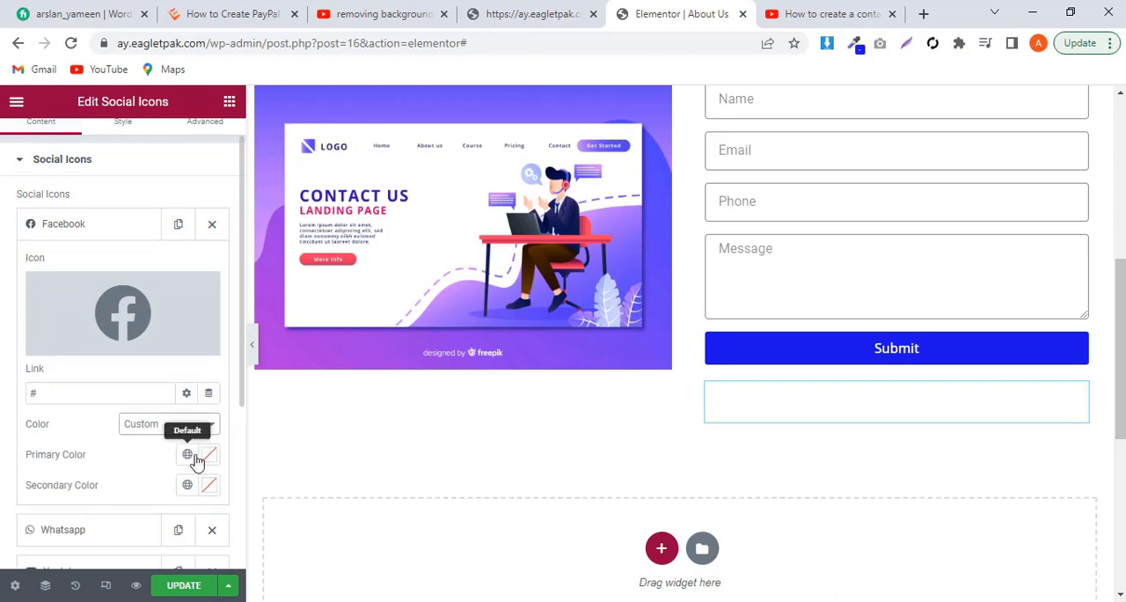
click(209, 486)
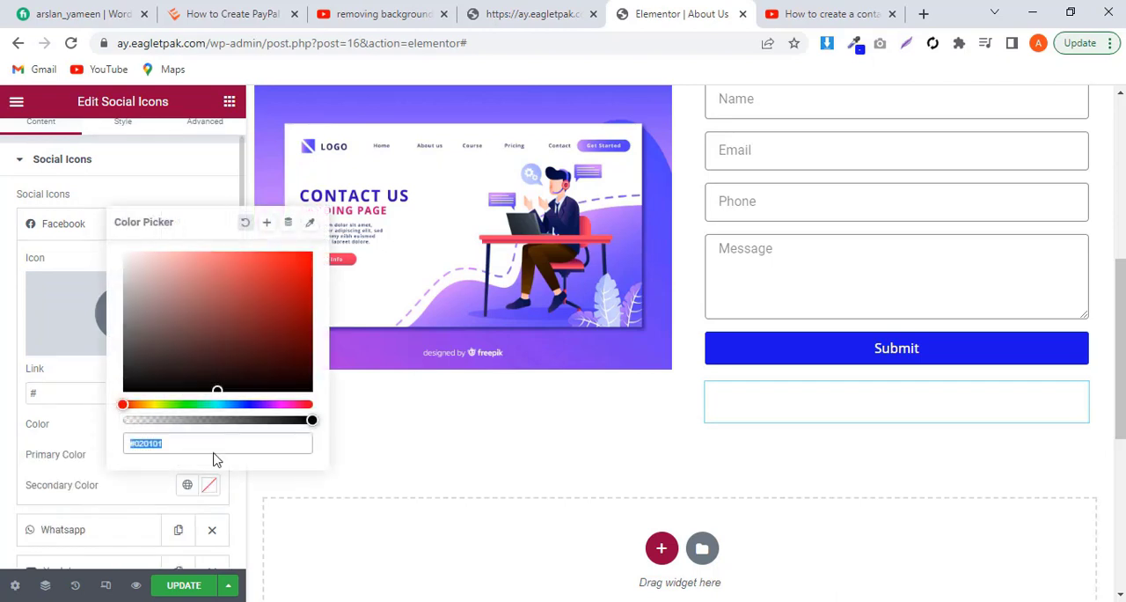
click(247, 402)
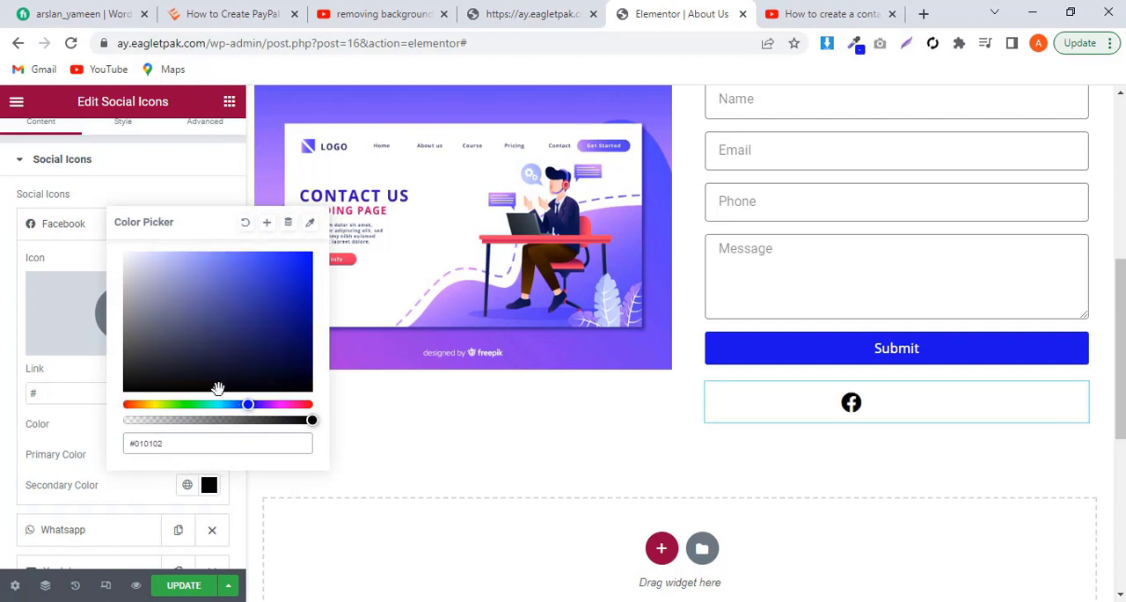
drag(218, 387, 349, 241)
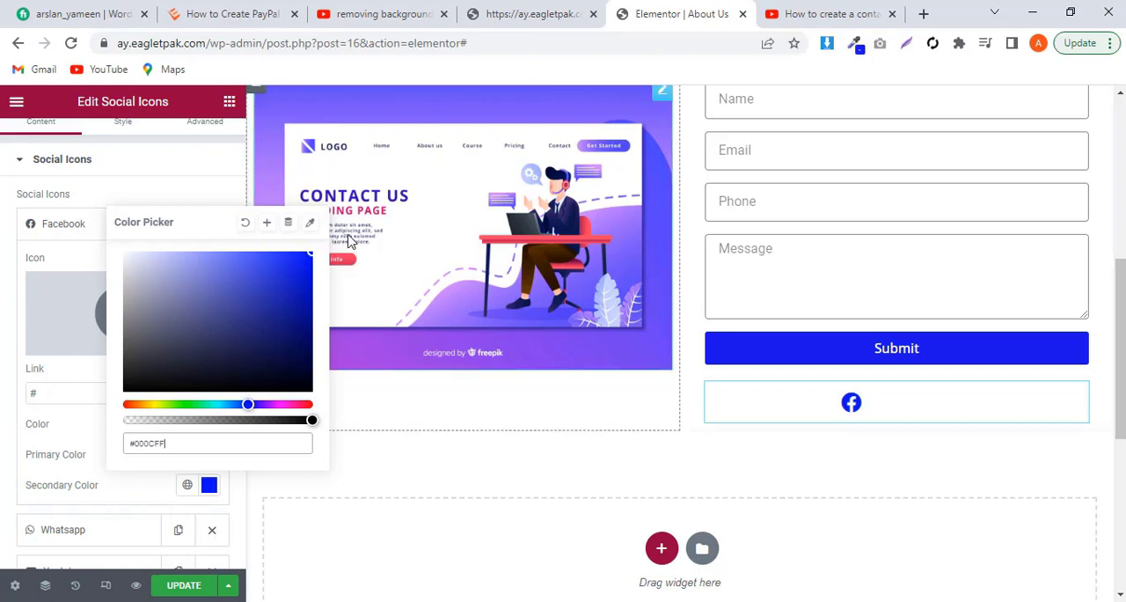
Step: Set the Whatsapp item's link to the placeholder #
click(63, 224)
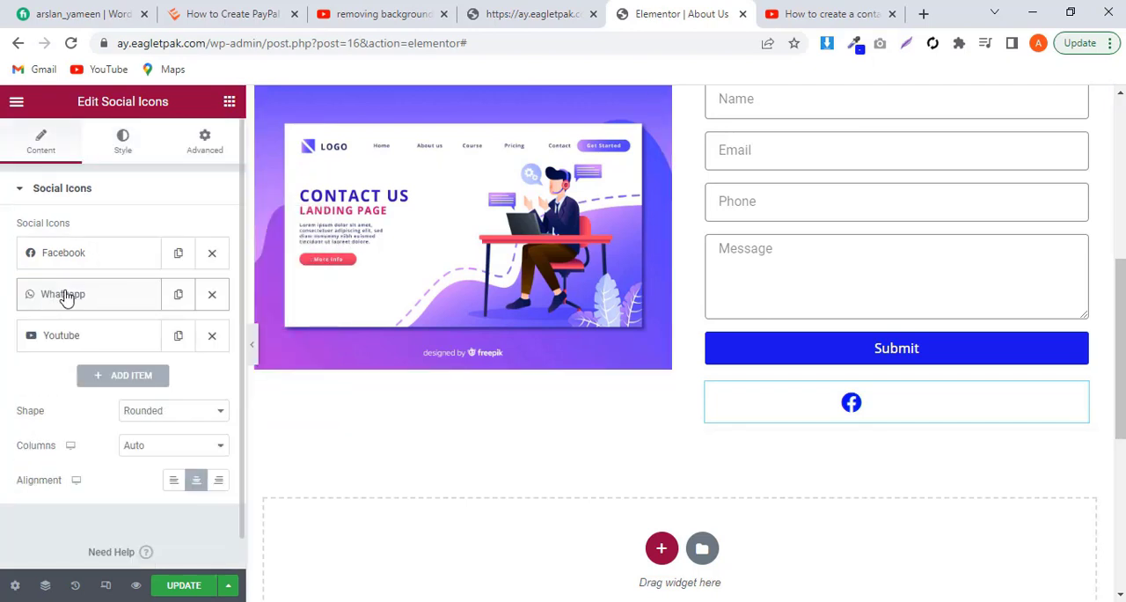
click(65, 295)
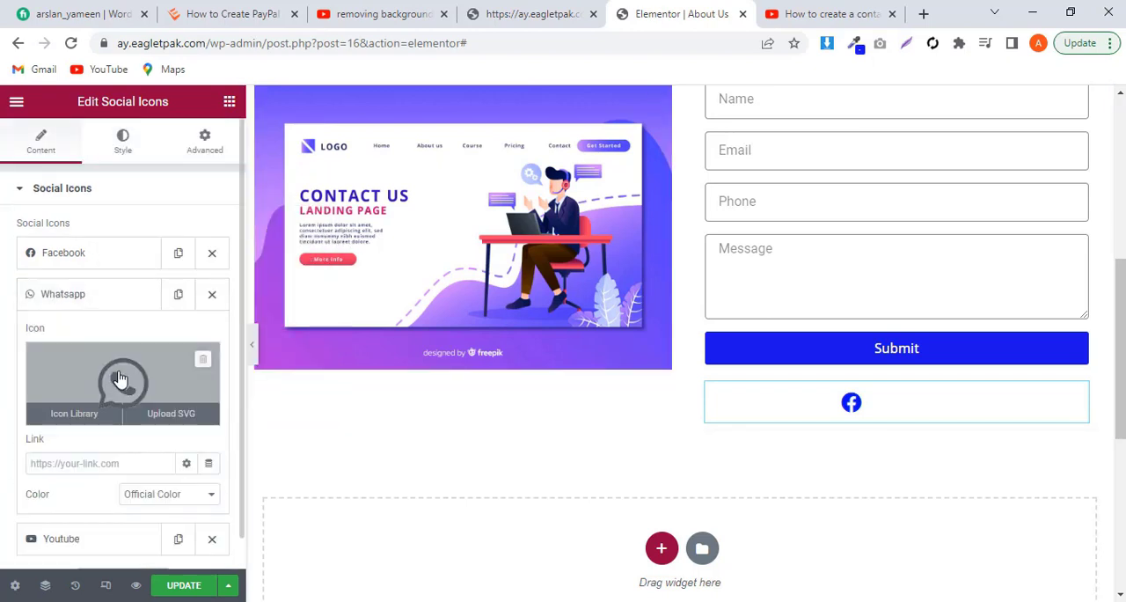
click(111, 465)
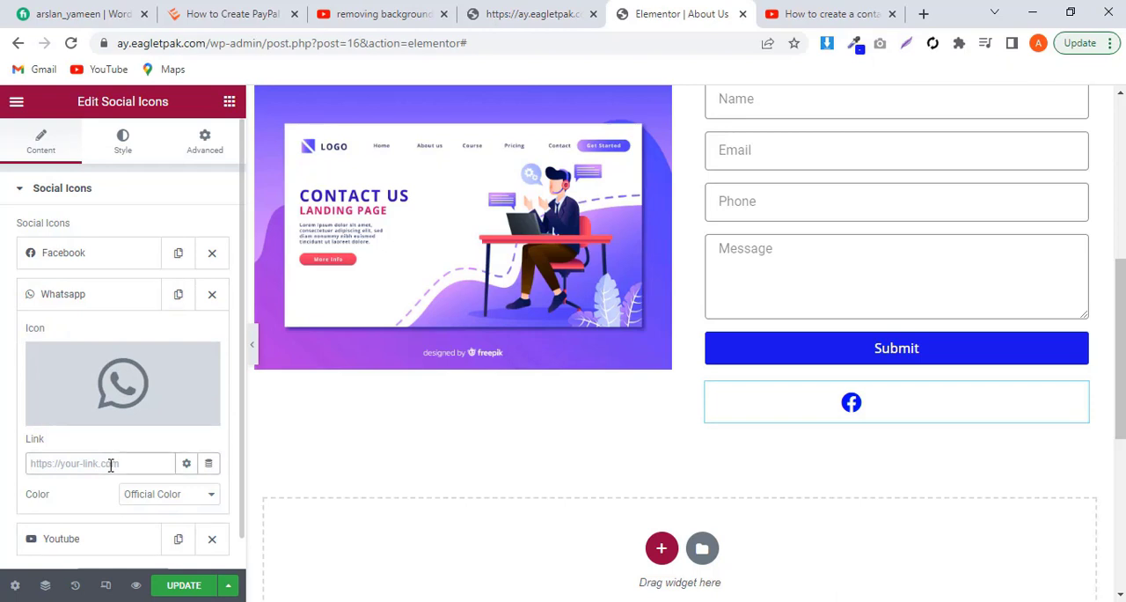
text(#)
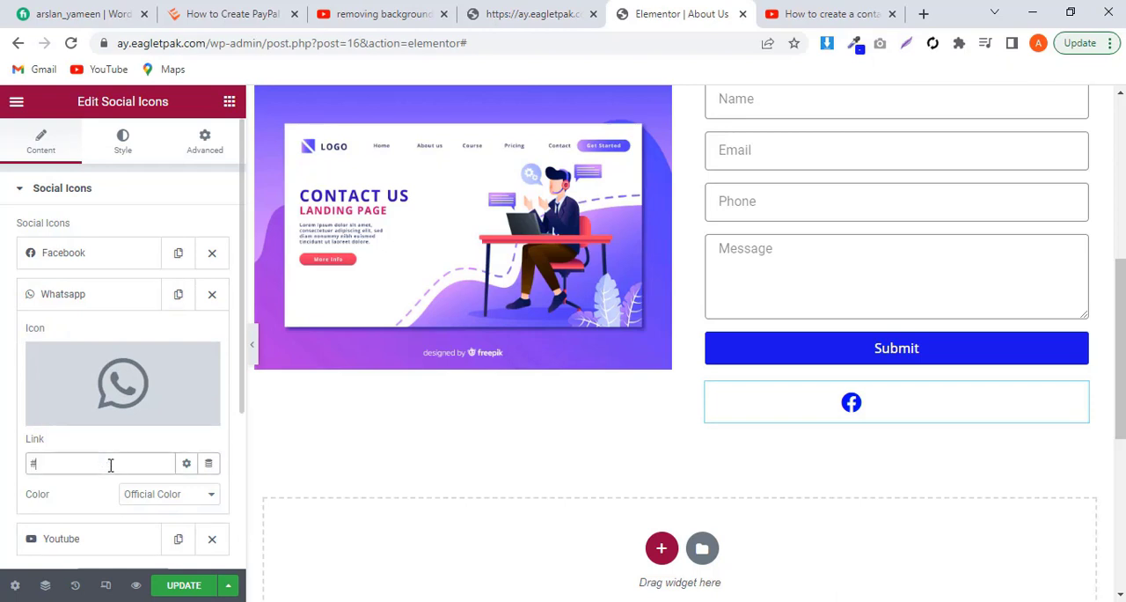
Step: Switch the Whatsapp item's color to Custom and set its secondary color to bright green
click(148, 497)
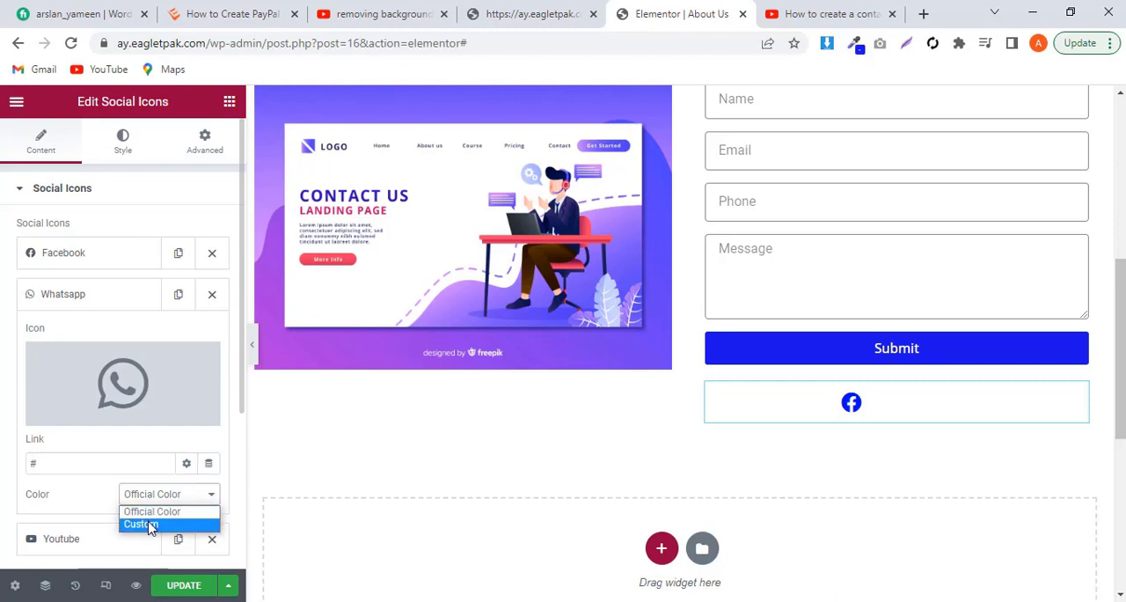
click(149, 525)
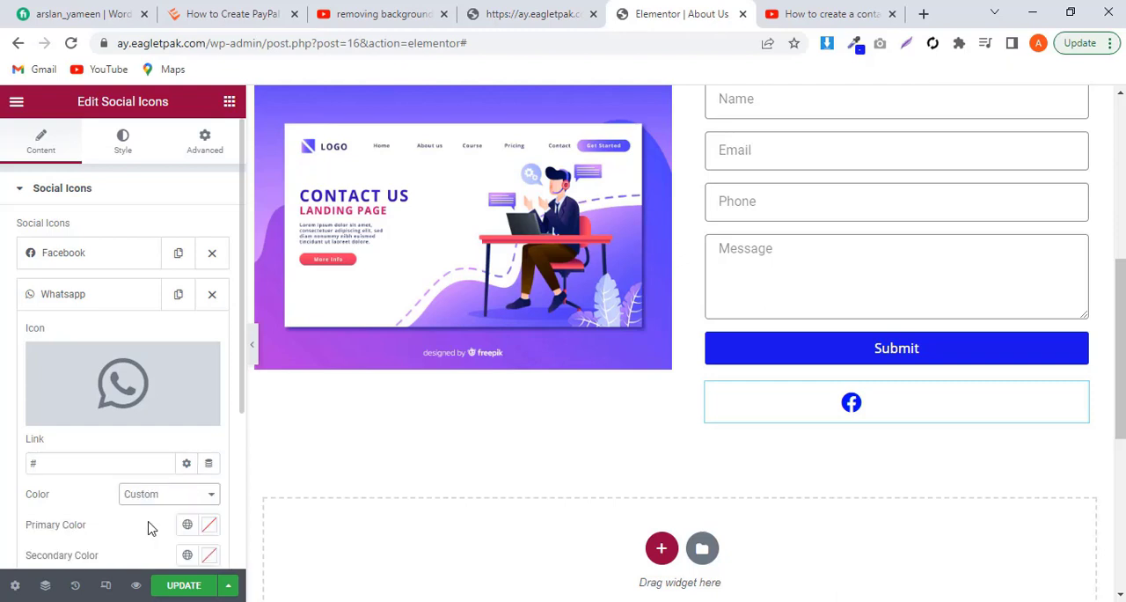
click(210, 555)
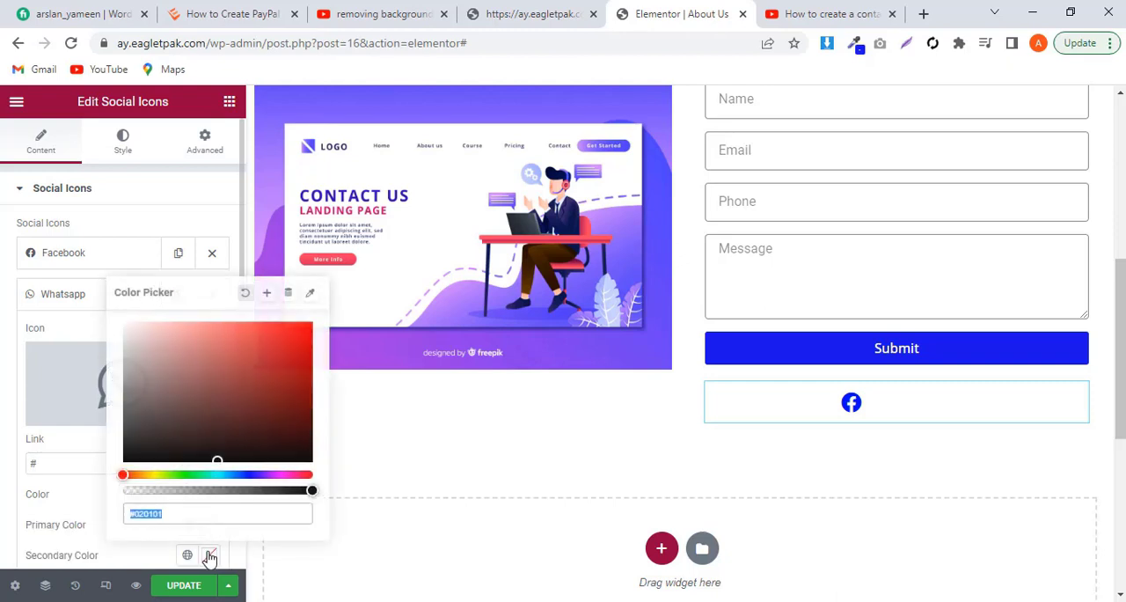
click(182, 474)
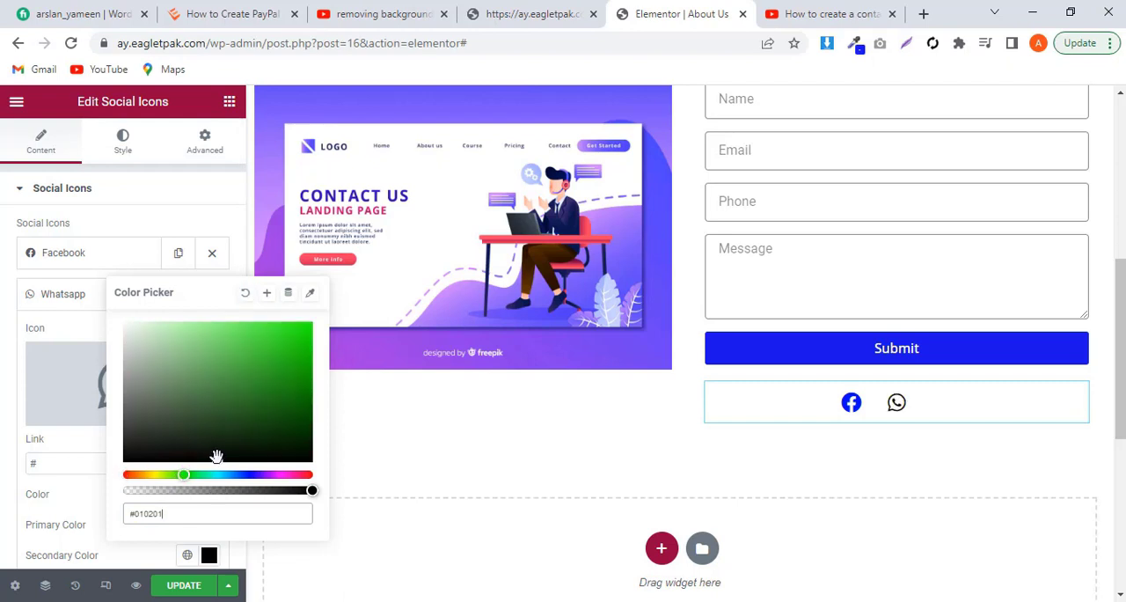
drag(218, 458, 331, 324)
click(85, 515)
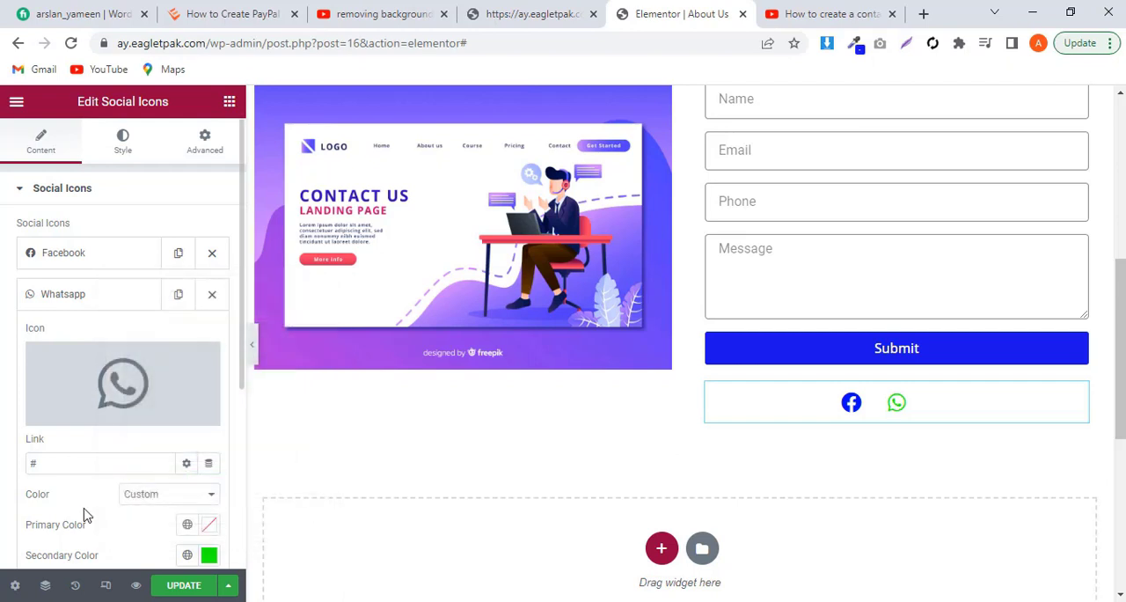
Step: Set the Youtube item's link to the placeholder #
scroll(123, 510, down, 3)
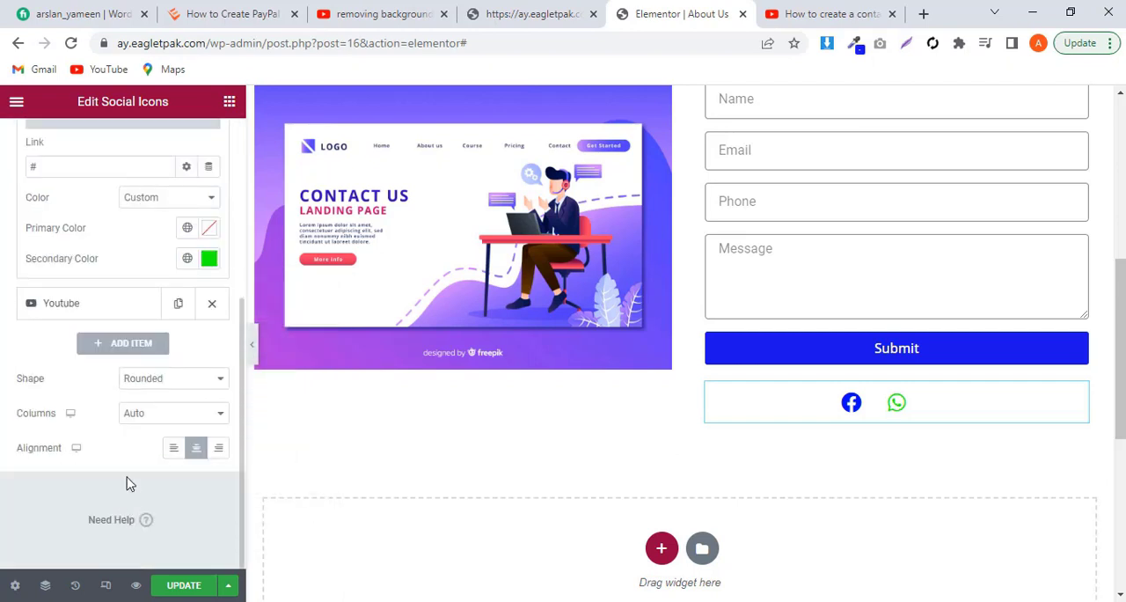
scroll(126, 482, up, 4)
scroll(125, 482, down, 1)
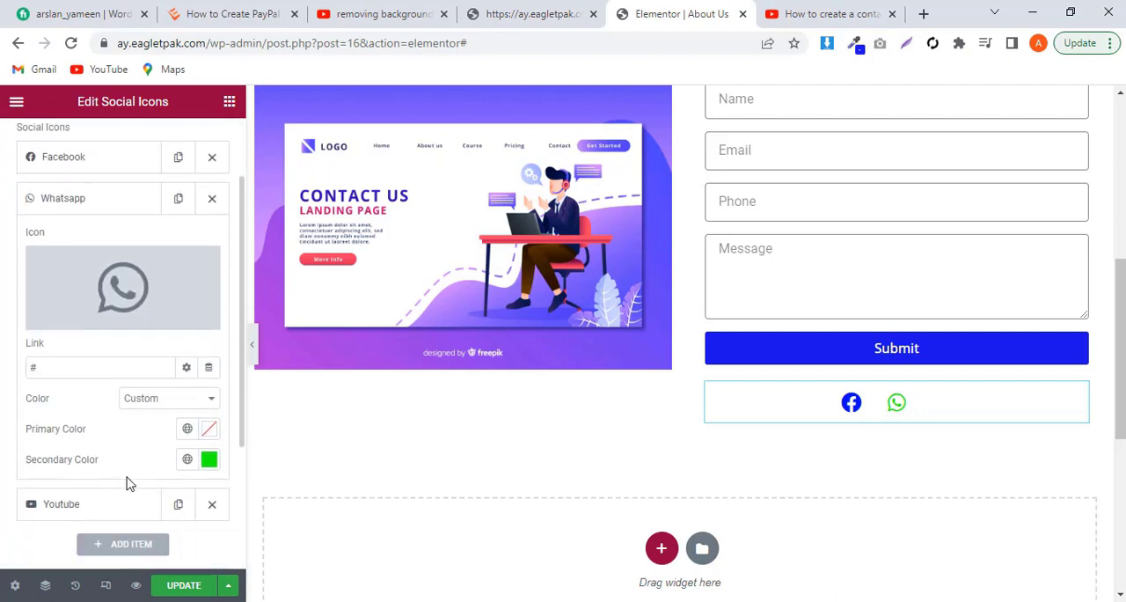
click(106, 512)
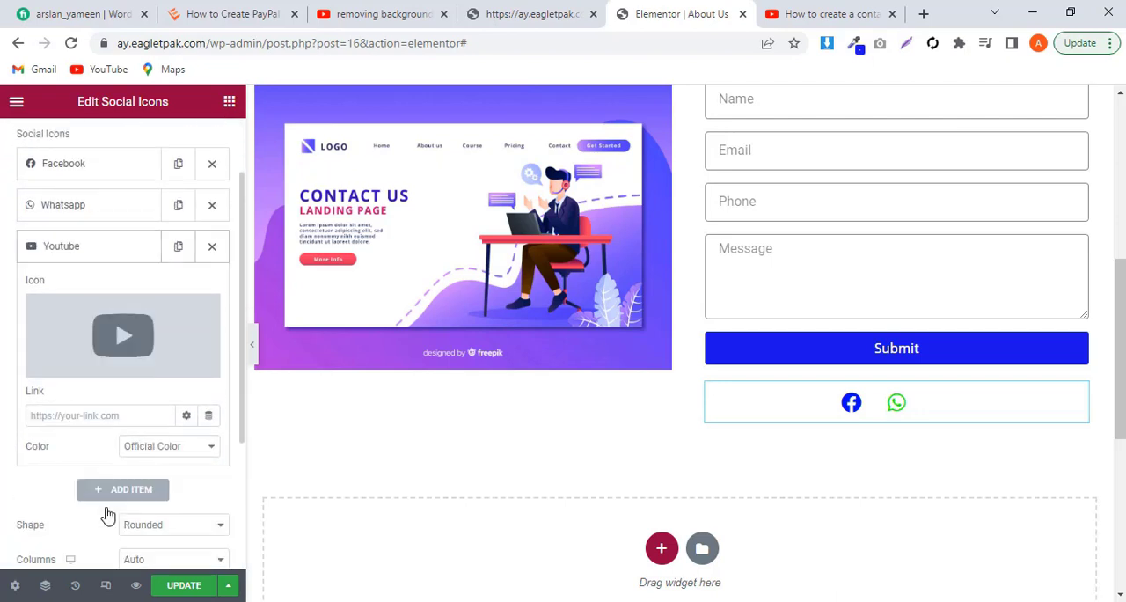
click(88, 419)
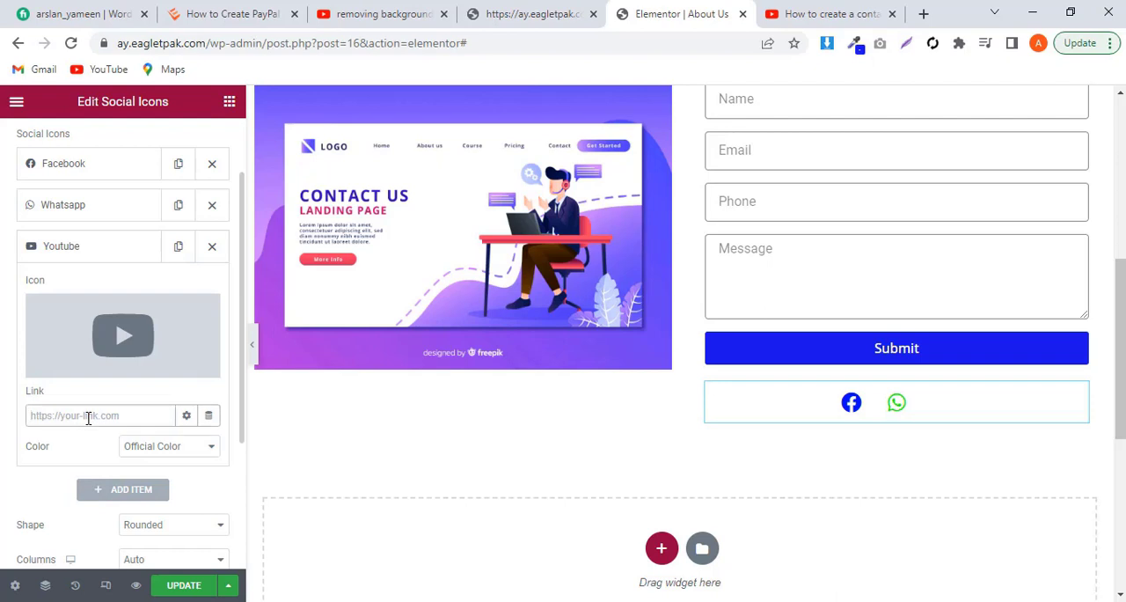
text(#)
Step: Switch the Youtube item's color to Custom and set its secondary color to red #FF0000
click(146, 446)
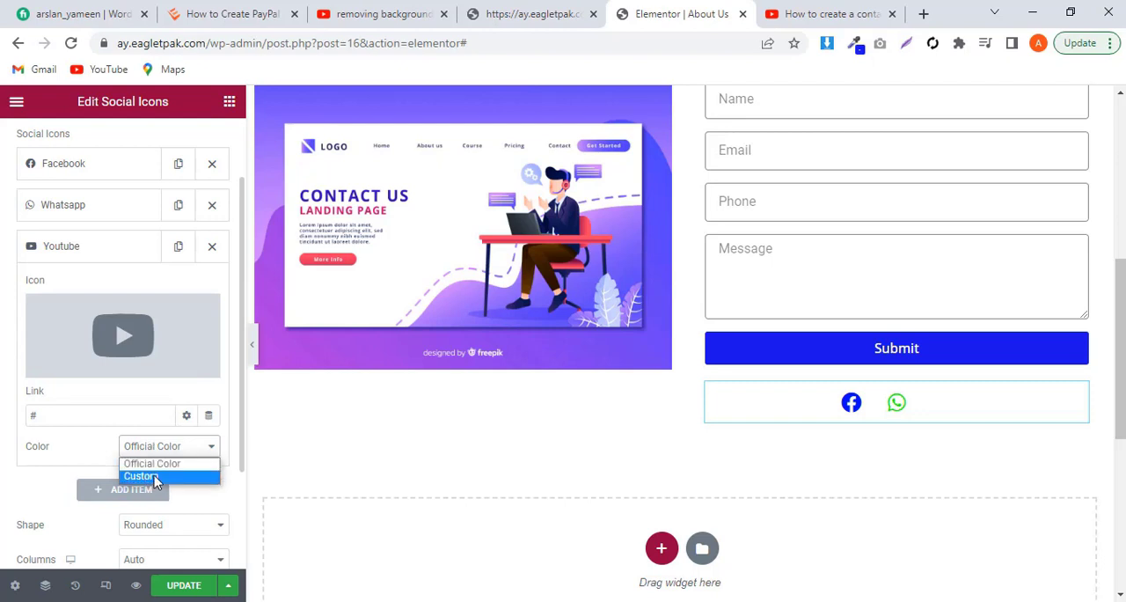
click(155, 479)
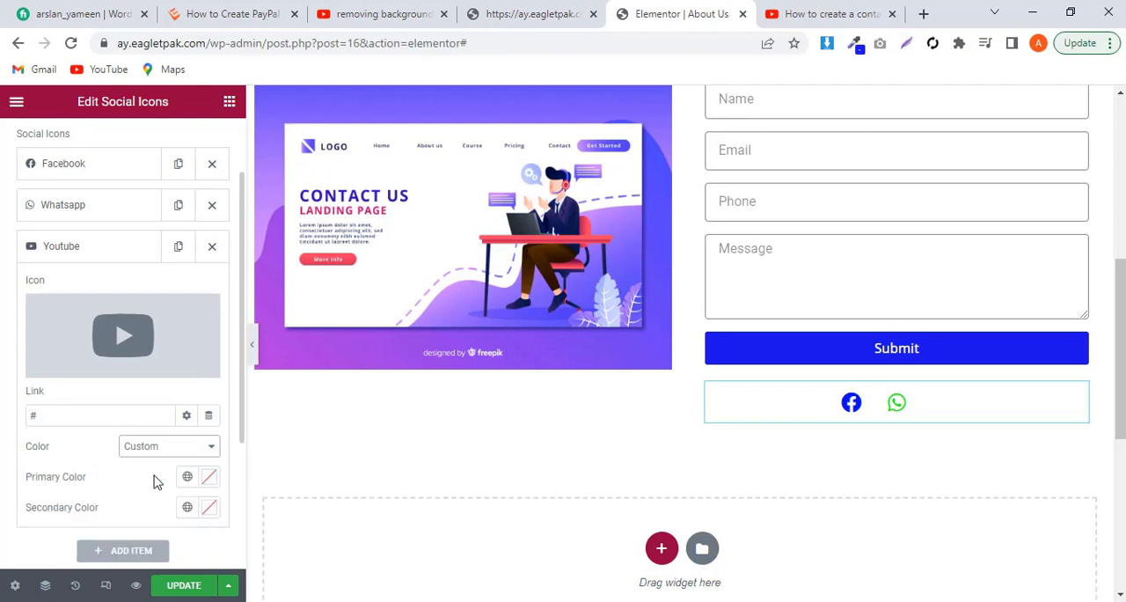
click(210, 508)
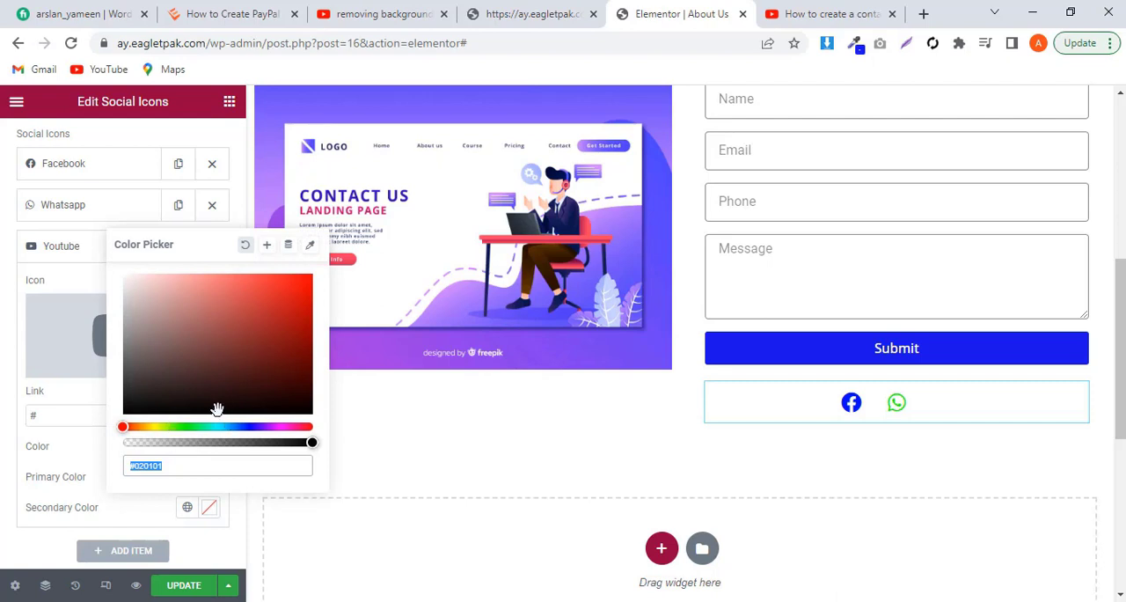
mouse_move(217, 409)
mouse_down()
mouse_move(293, 288)
mouse_move(333, 277)
mouse_up()
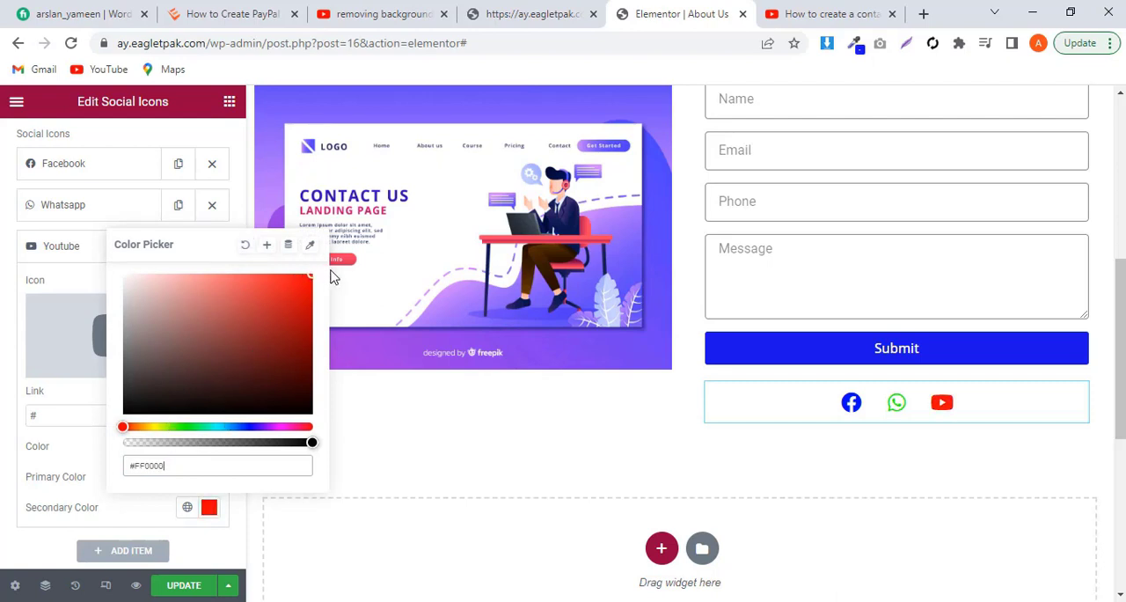
click(151, 410)
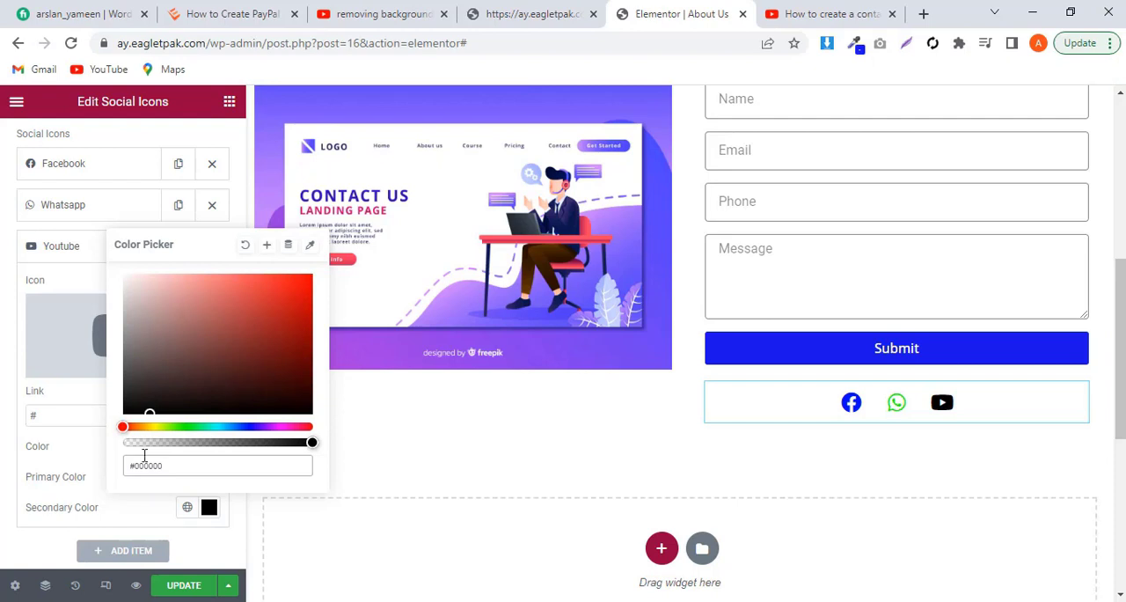
click(300, 338)
drag(300, 337, 321, 276)
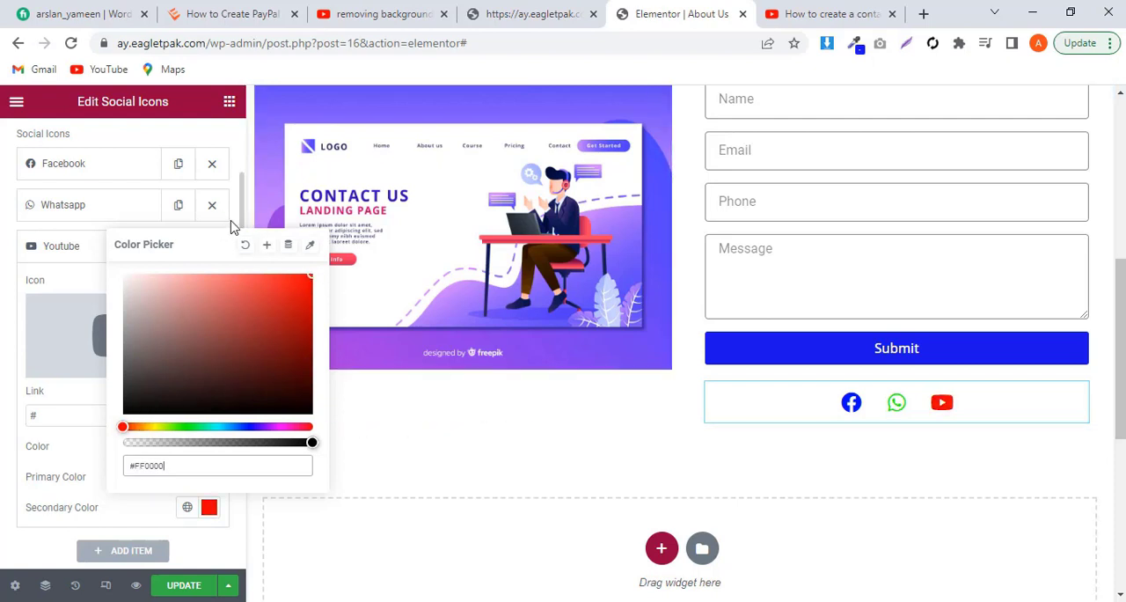
Step: Try left alignment for the social icons in the page preview, then restore center alignment
scroll(236, 221, down, 3)
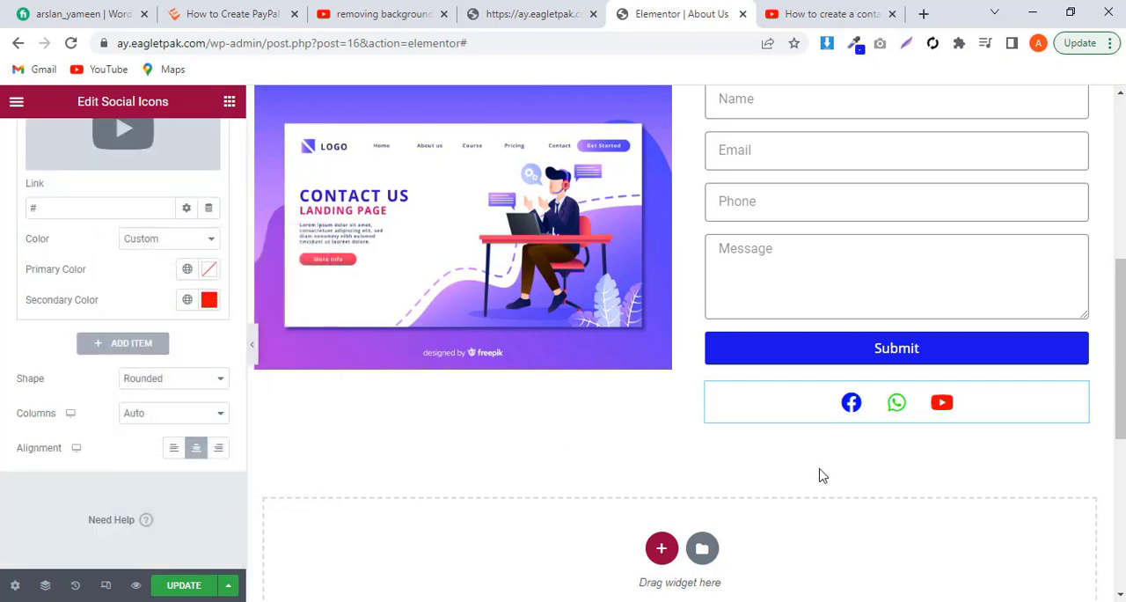
click(175, 449)
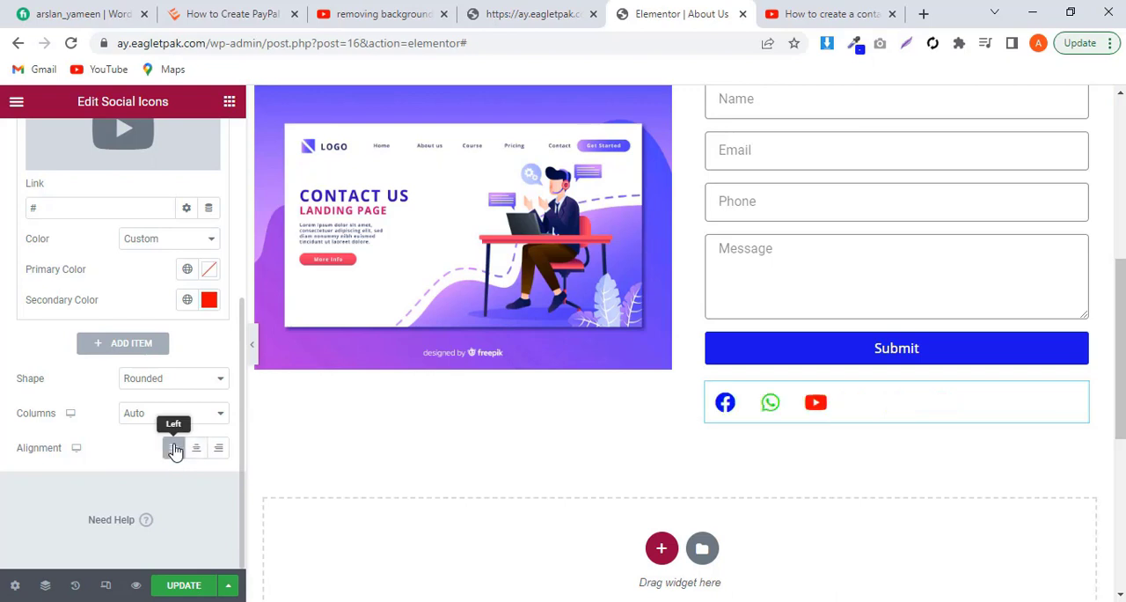
click(252, 356)
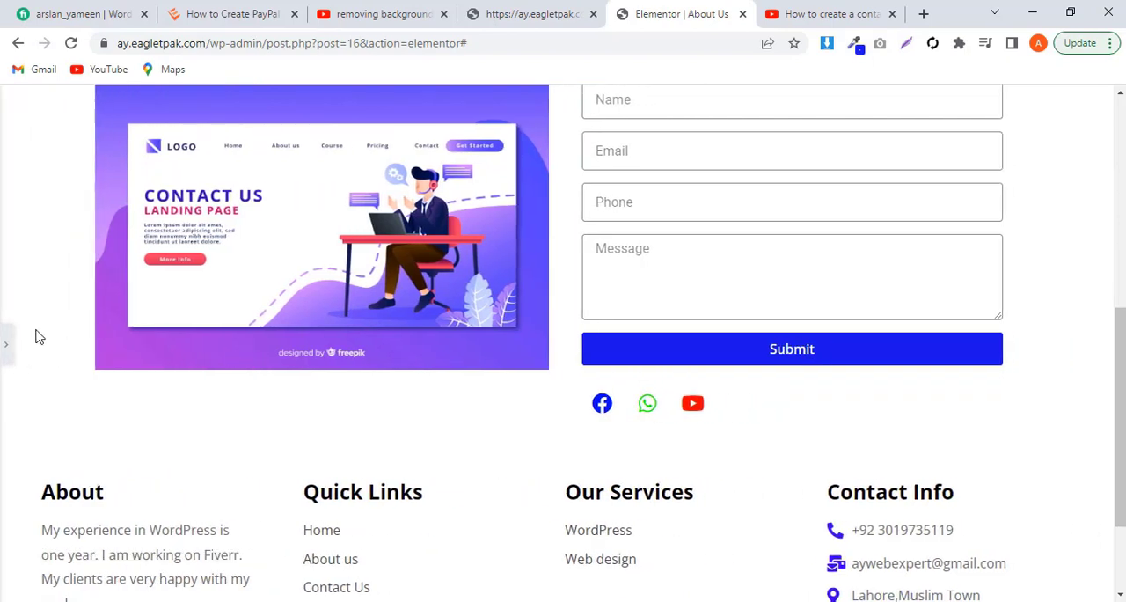
click(6, 351)
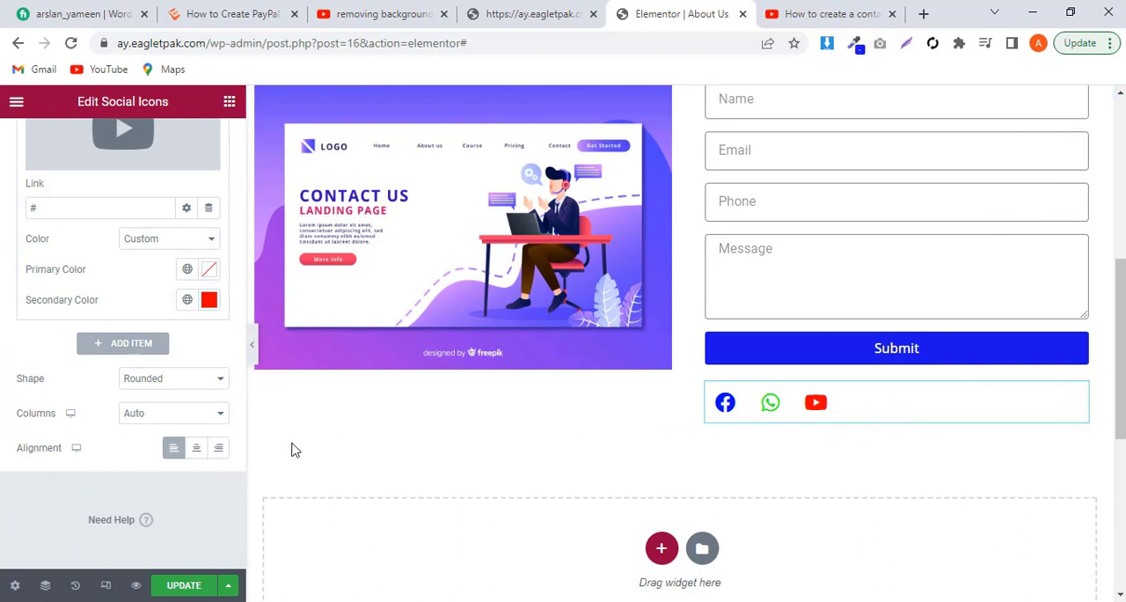
click(195, 449)
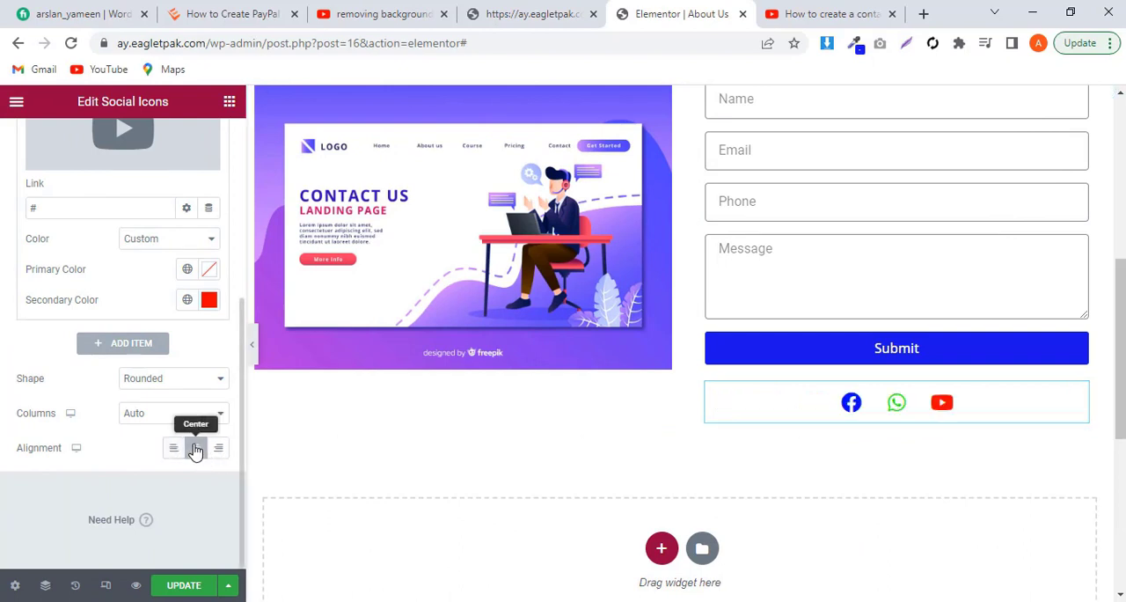
Step: Set the size of the social icons to 20 in their style settings
scroll(124, 409, up, 4)
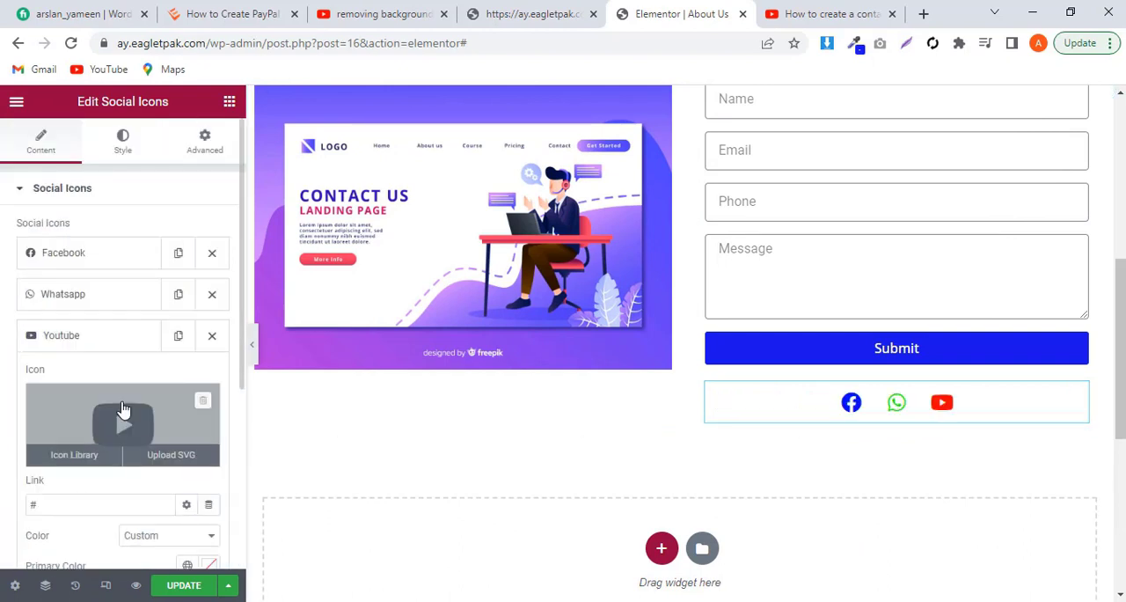
click(122, 139)
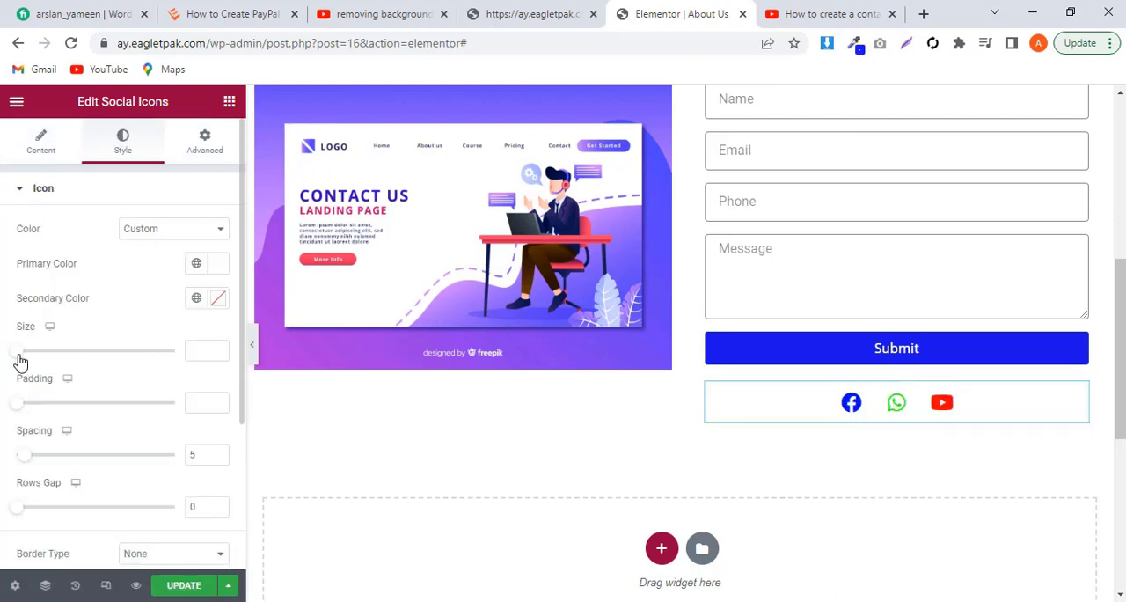
drag(21, 355, 25, 355)
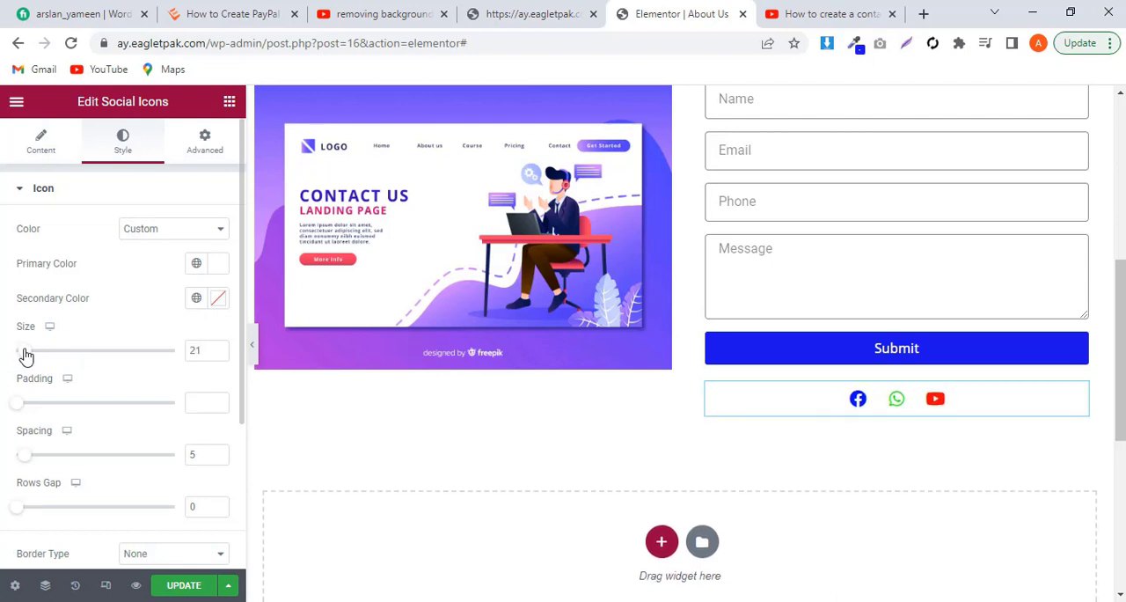
click(219, 353)
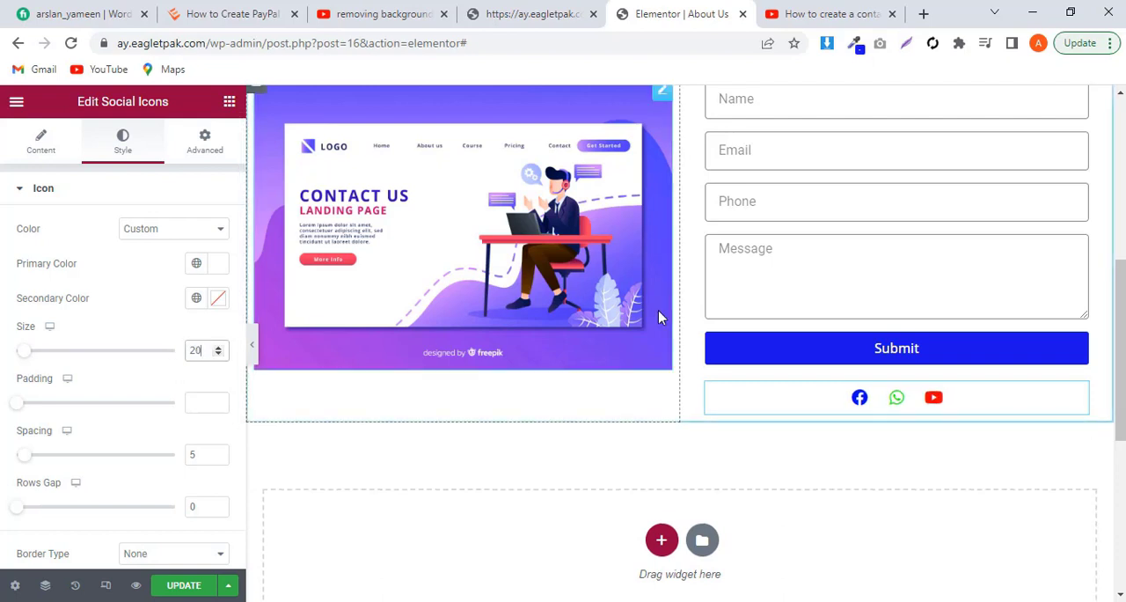
Step: Update the About Us page to save the contact section with its form and social icons
scroll(659, 311, up, 1)
scroll(658, 317, up, 2)
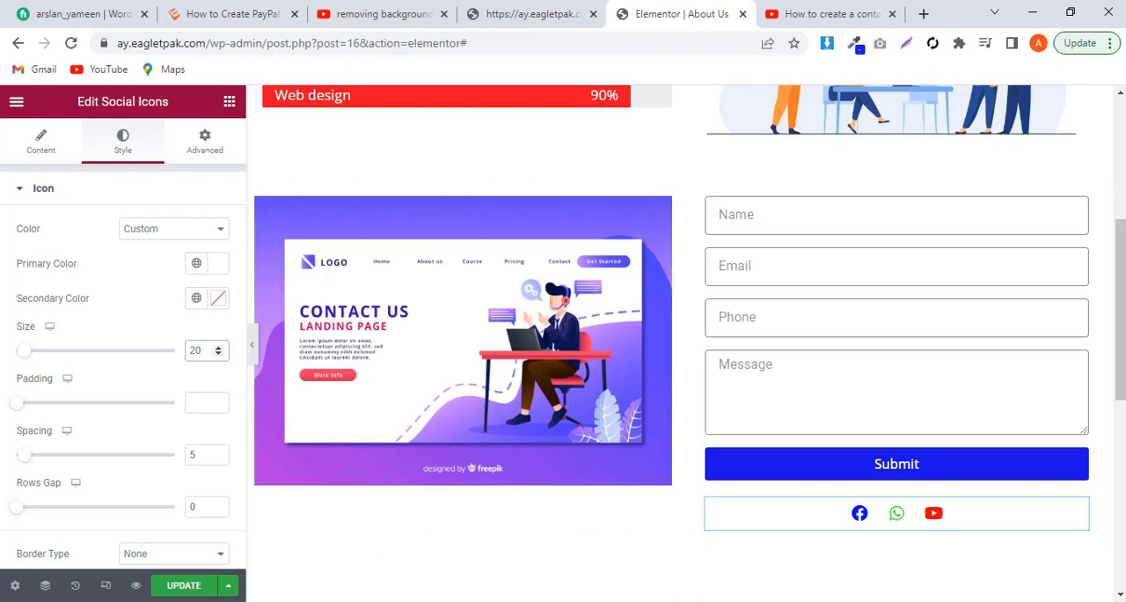
click(184, 586)
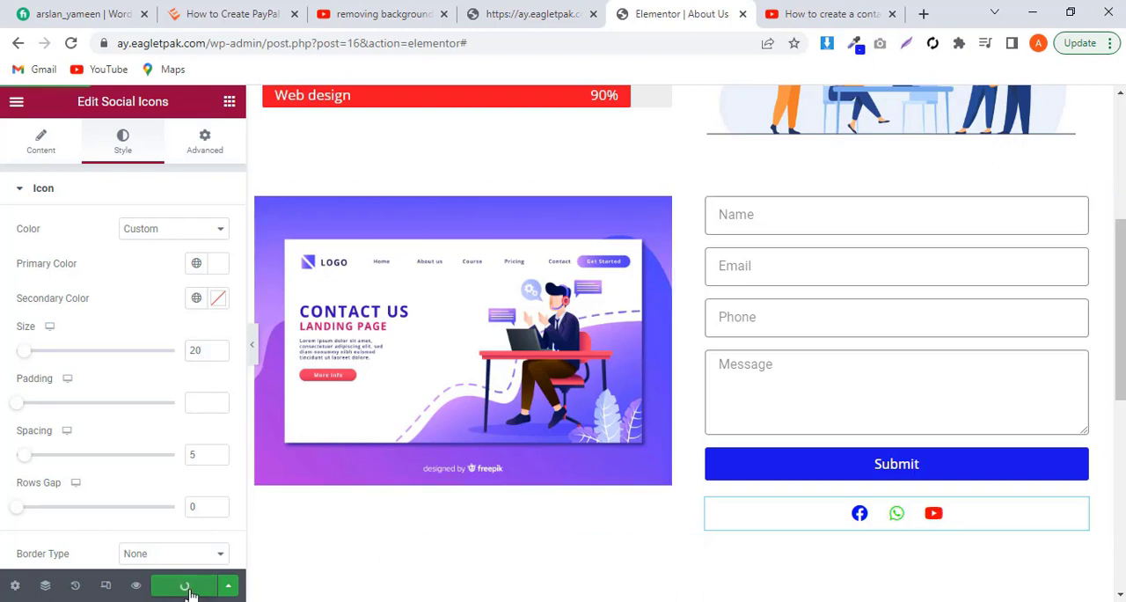